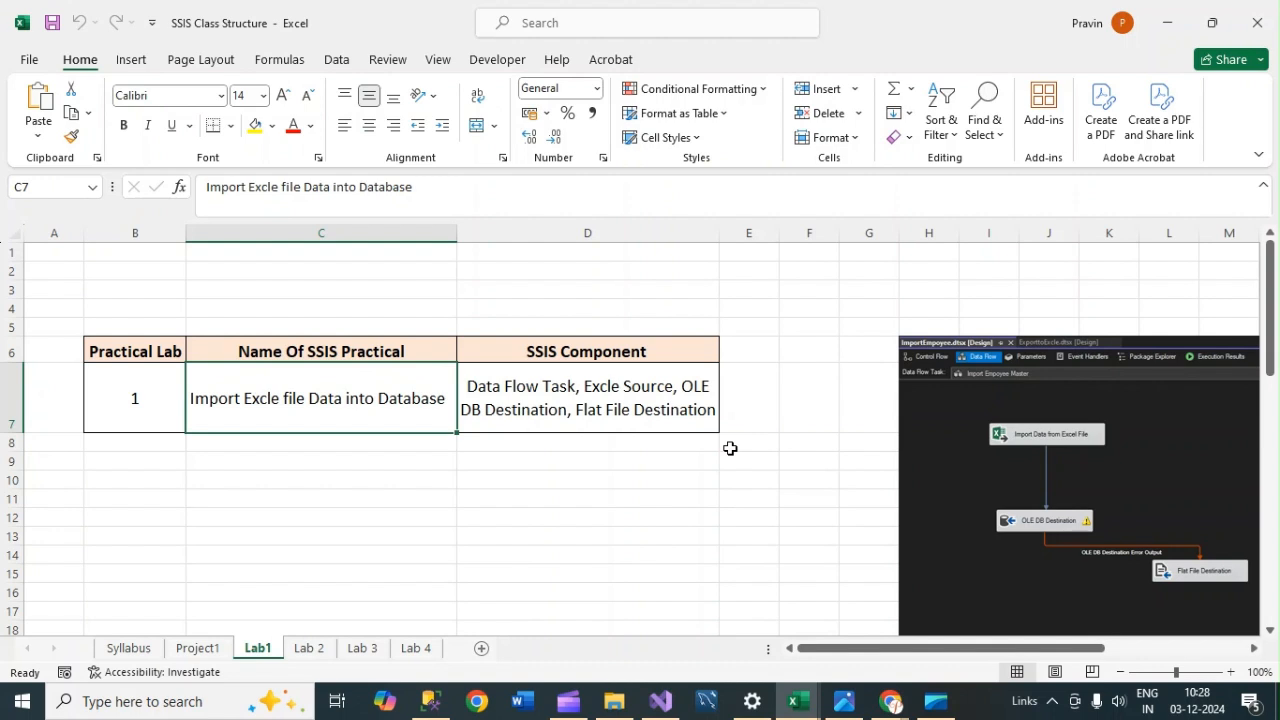
# Step: Browse the SSIS Practical folder on drive D: and examine the Log and Output subfolders of Lab 1 - Import Data
pyautogui.click(795, 702)
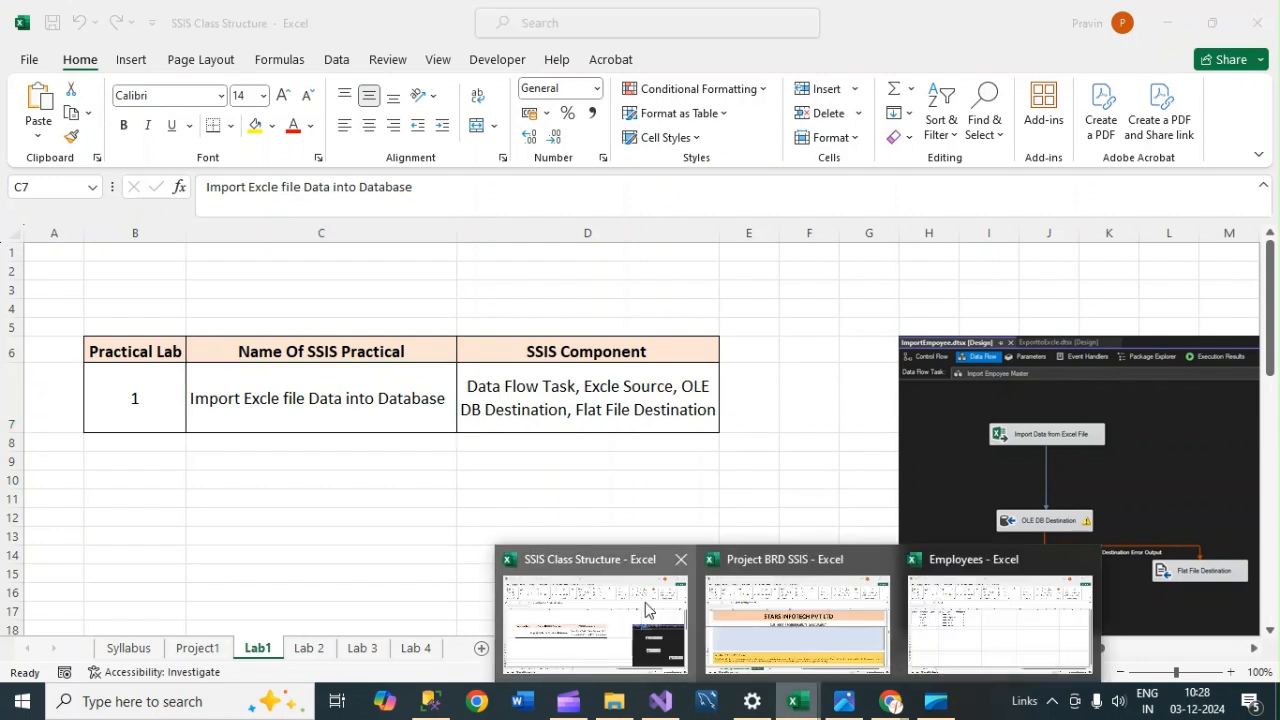
pyautogui.click(612, 700)
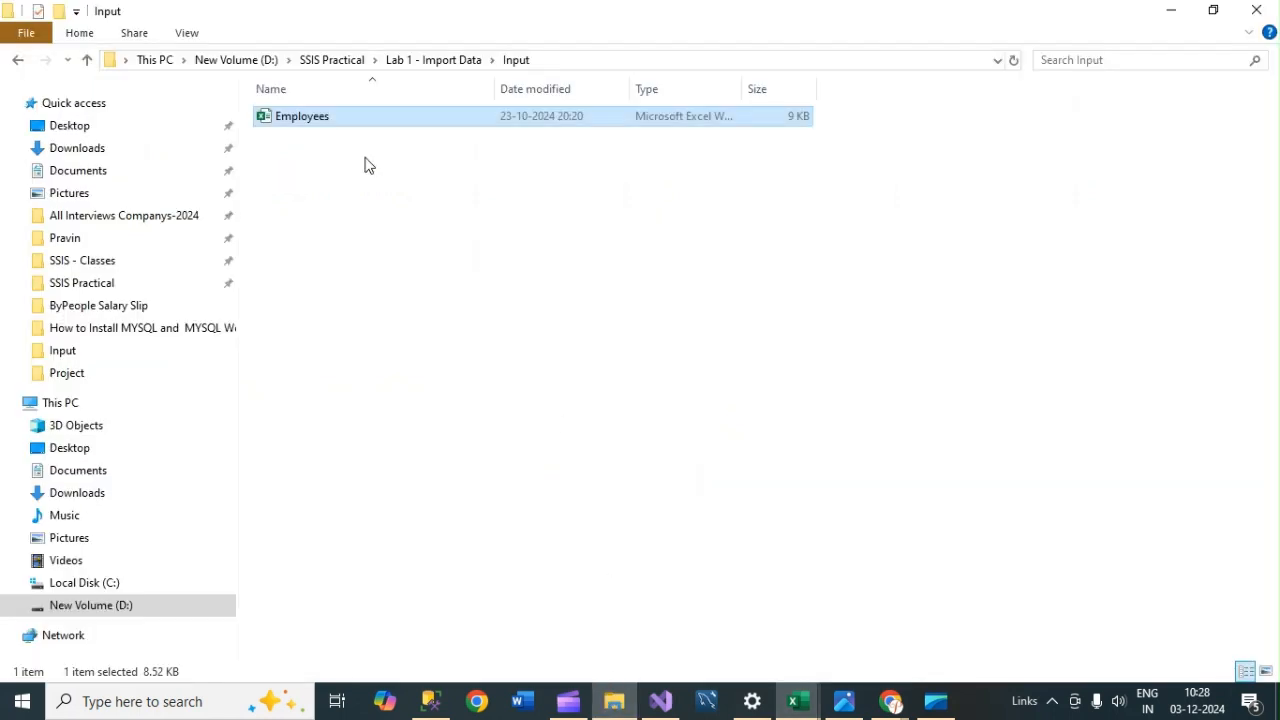
pyautogui.click(334, 60)
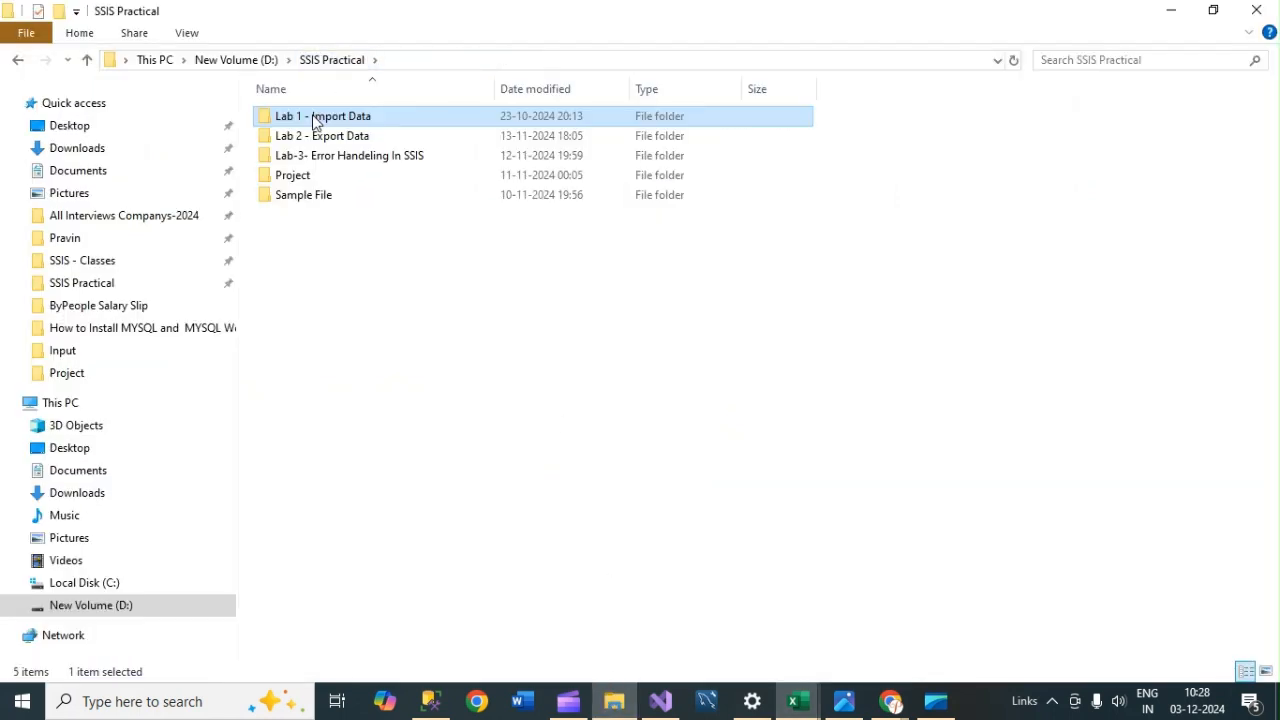
pyautogui.doubleClick(316, 120)
pyautogui.click(307, 126)
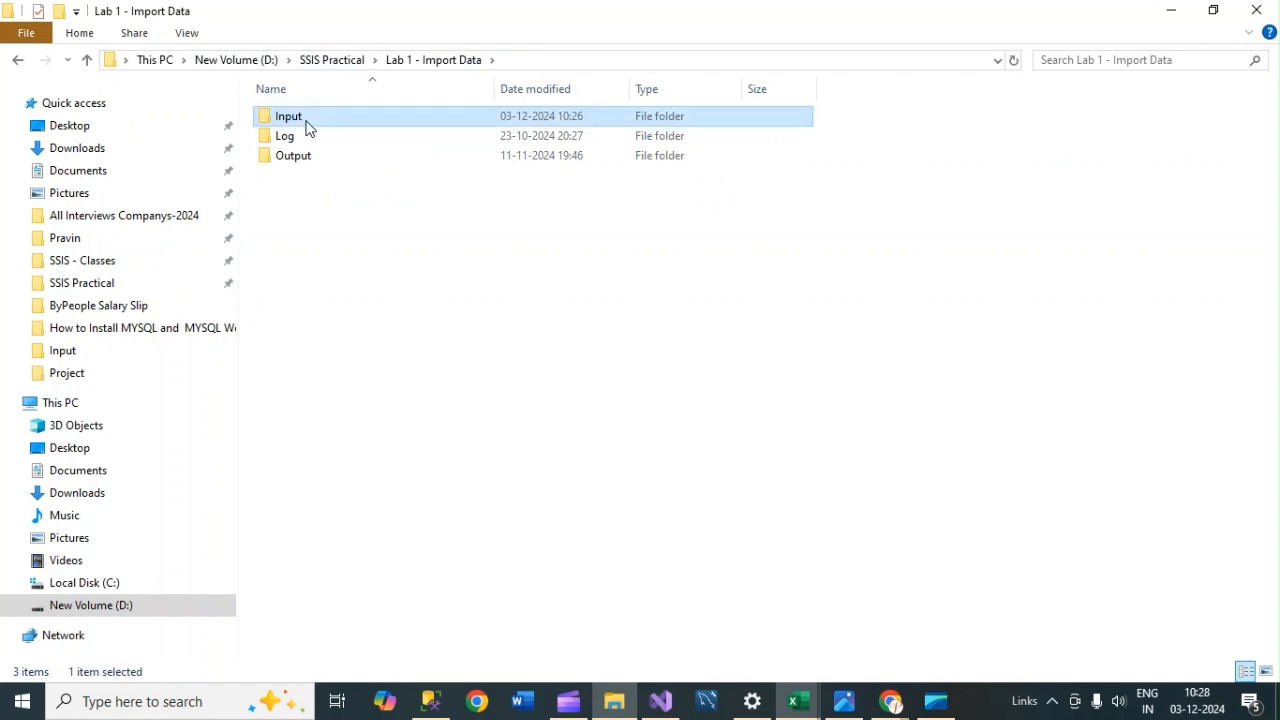
pyautogui.doubleClick(299, 140)
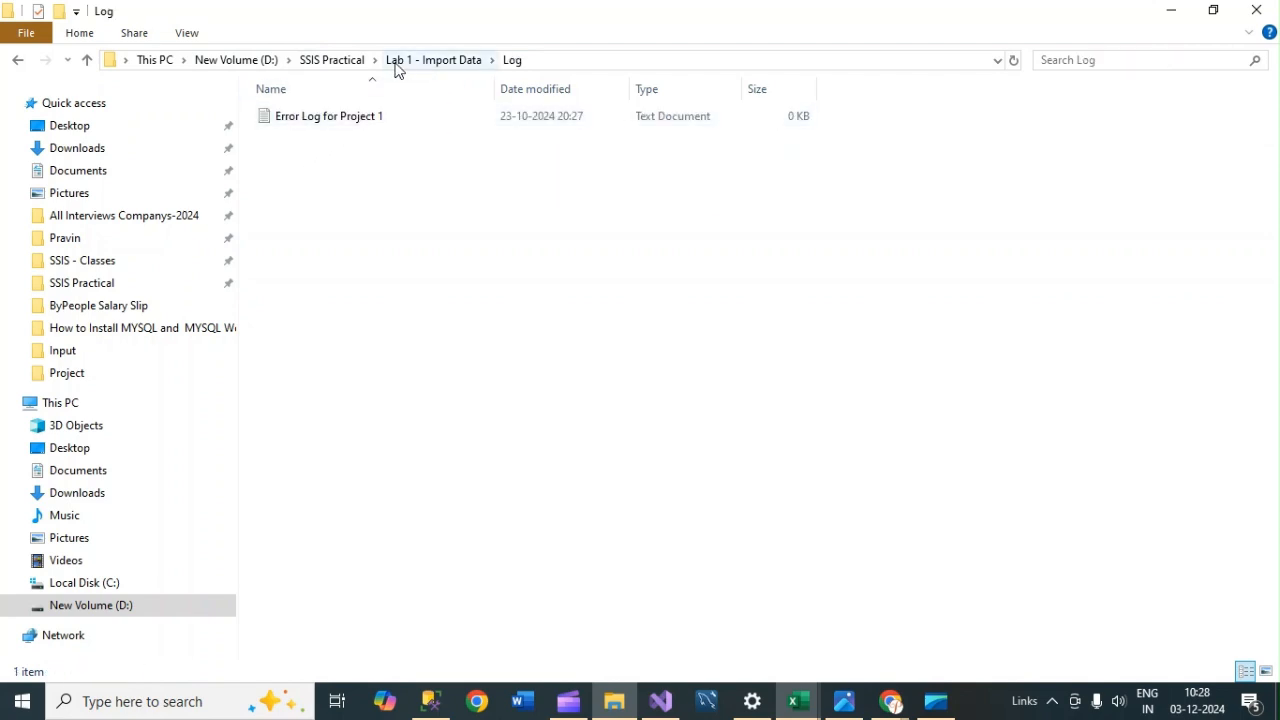
pyautogui.click(342, 61)
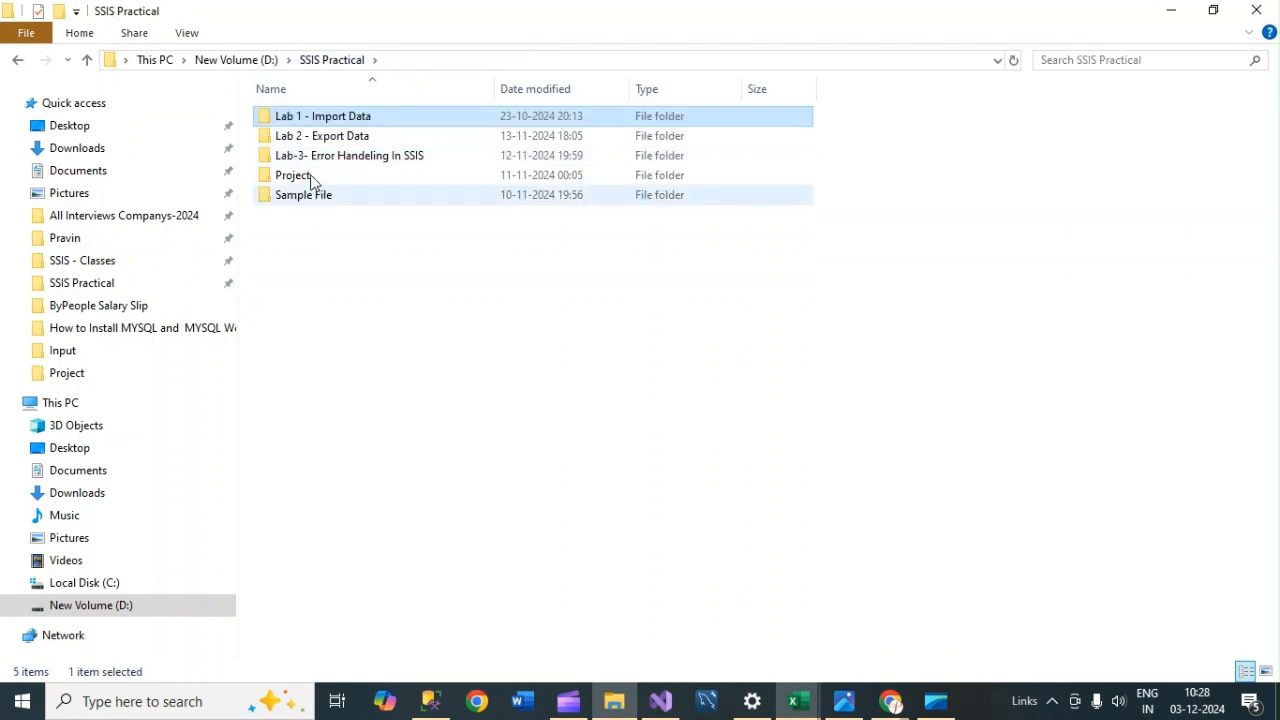
pyautogui.doubleClick(308, 120)
pyautogui.doubleClick(309, 162)
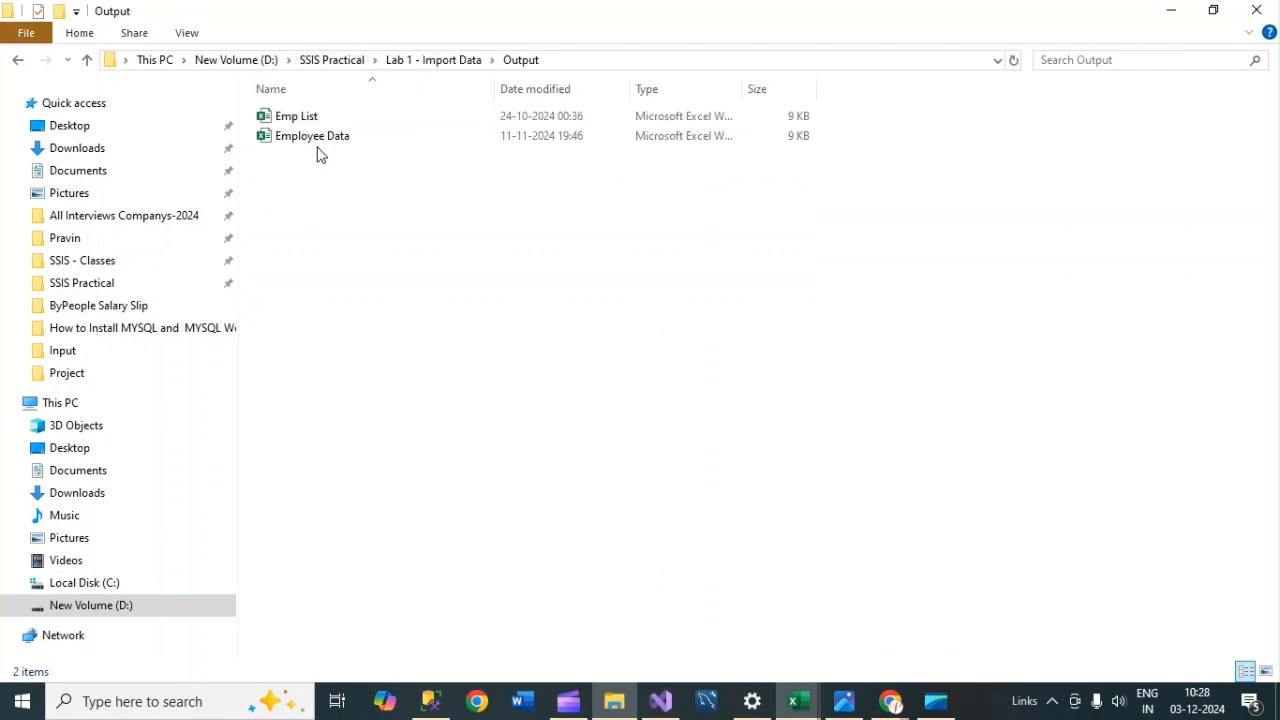
# Step: Locate the Employees workbook in Lab 1's Input folder, and view the SSIS database tables in SQL Server Management Studio
pyautogui.click(399, 64)
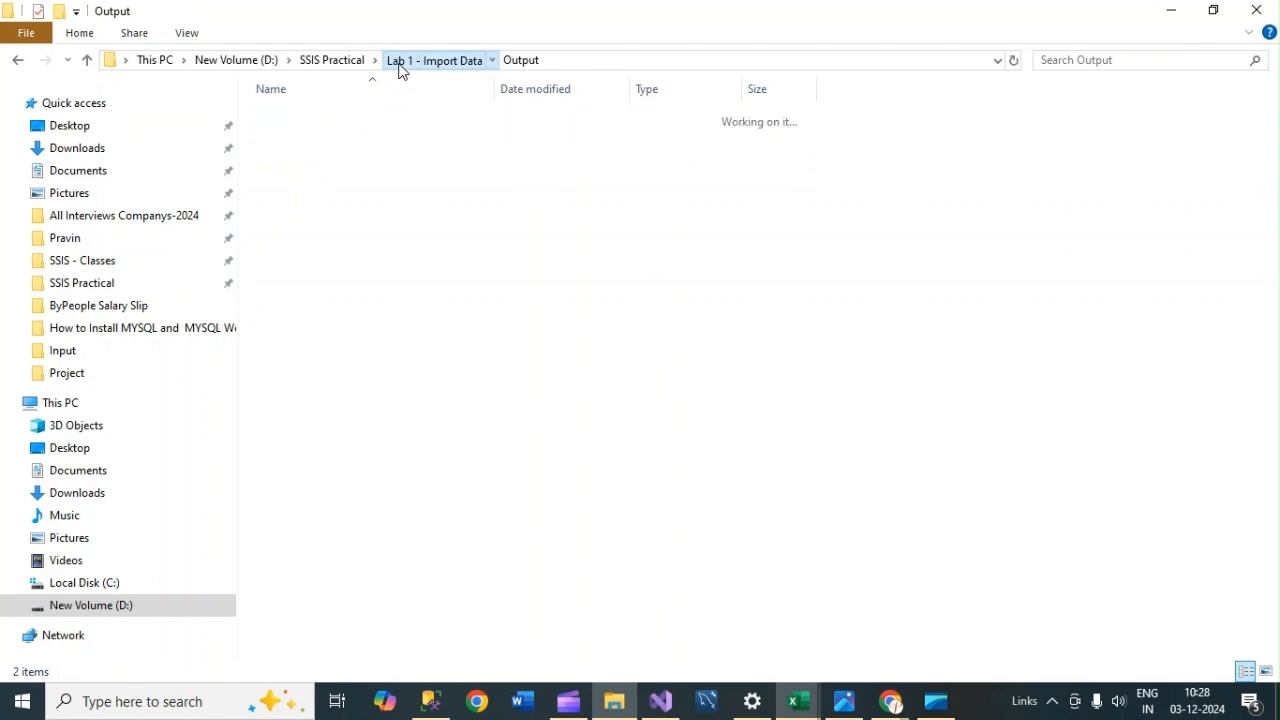
pyautogui.click(307, 120)
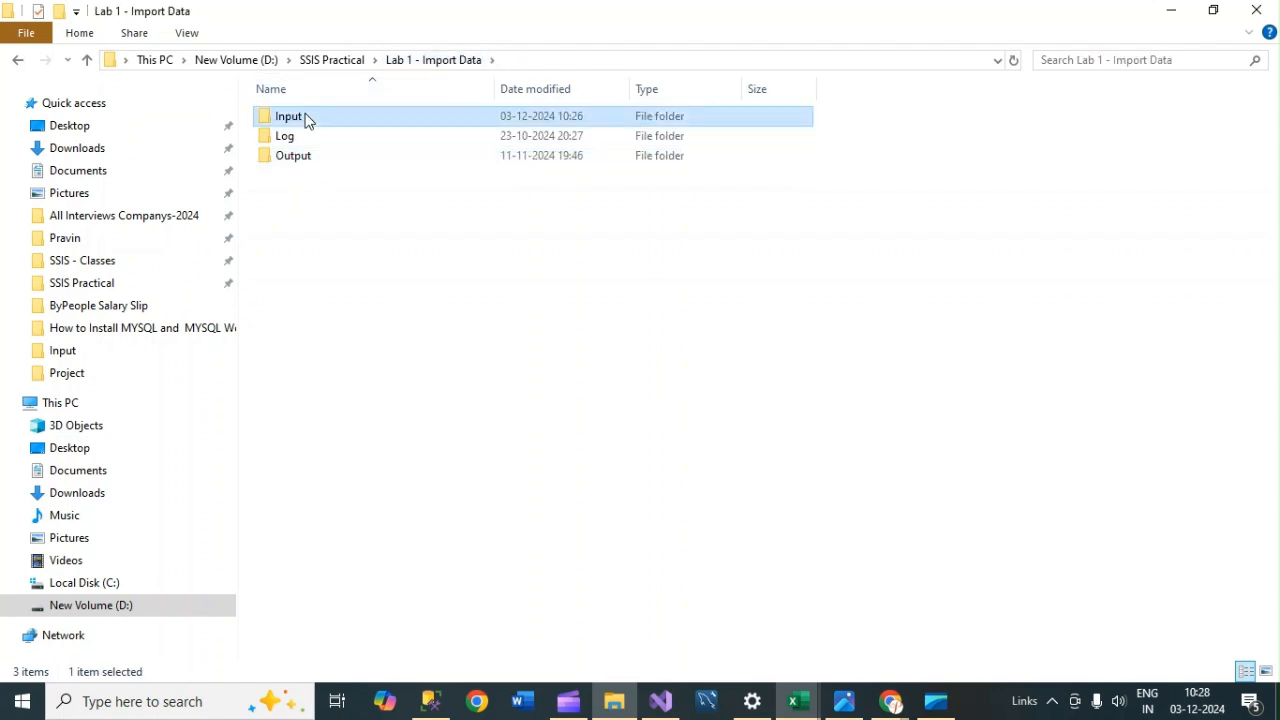
pyautogui.doubleClick(307, 120)
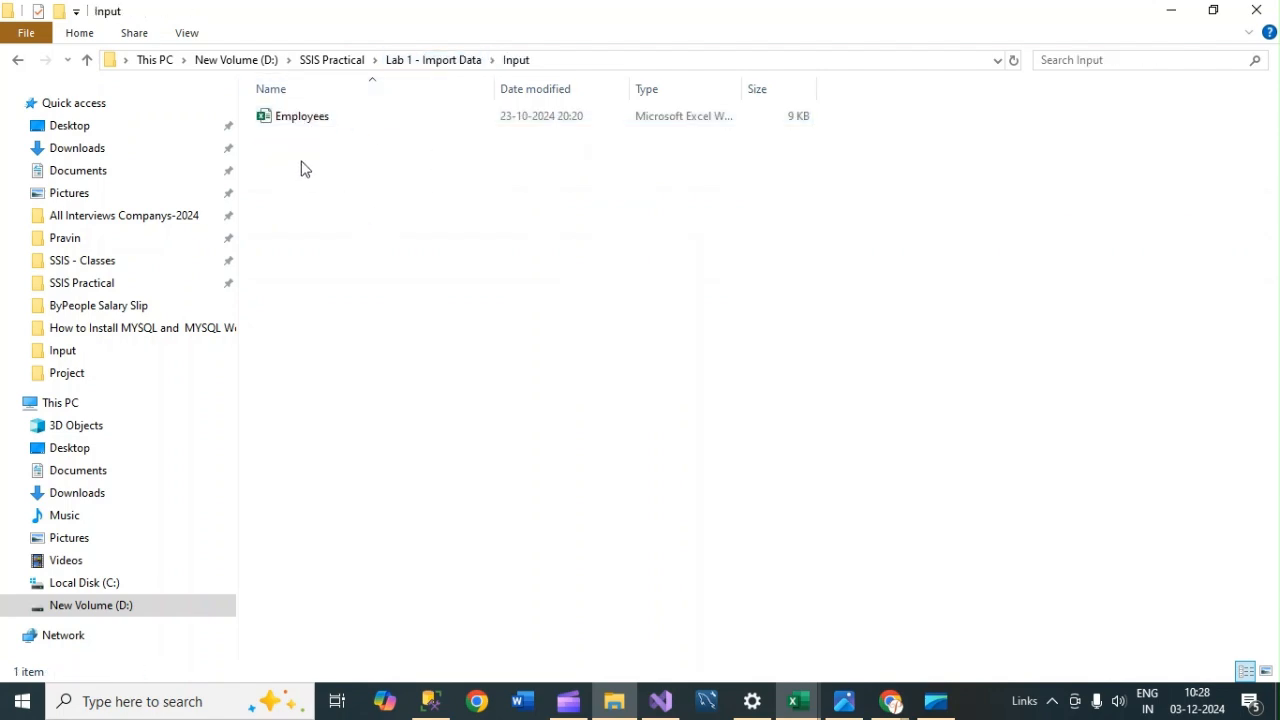
pyautogui.click(290, 118)
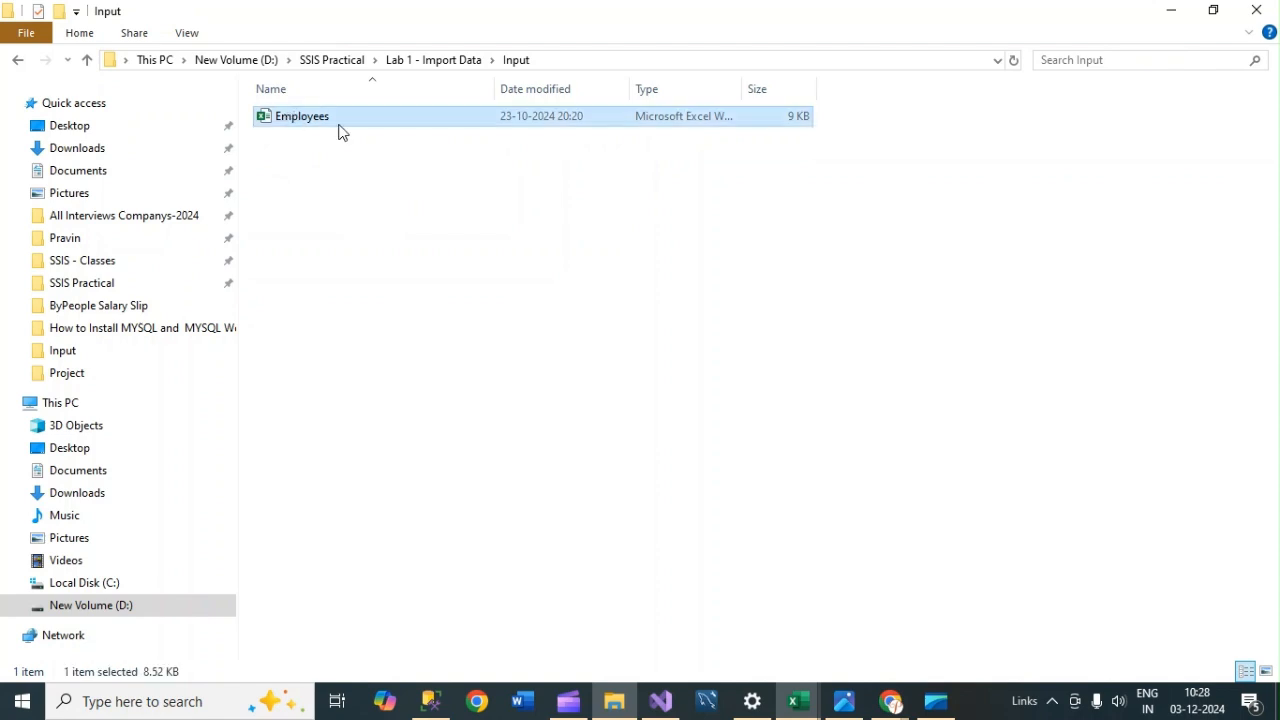
pyautogui.click(432, 706)
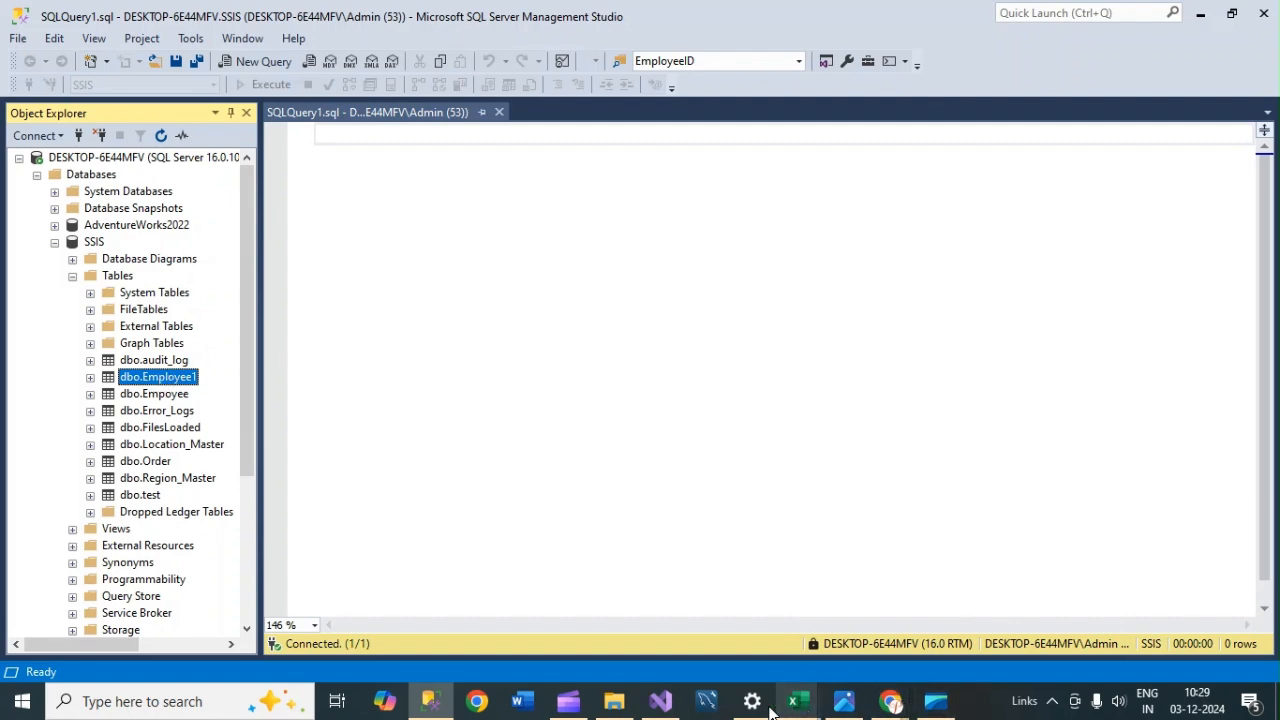
# Step: Switch to Visual Studio and close it with the Test solution open, discarding the unsaved changes
pyautogui.click(676, 710)
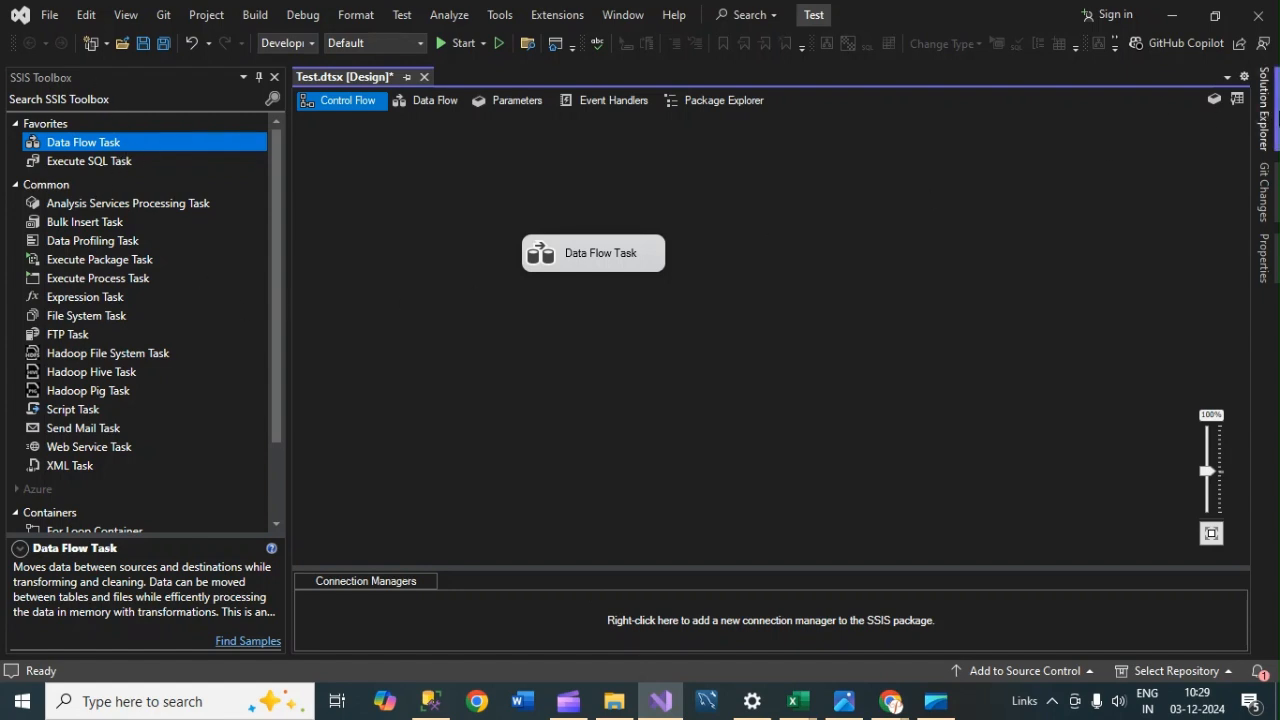
pyautogui.click(1277, 120)
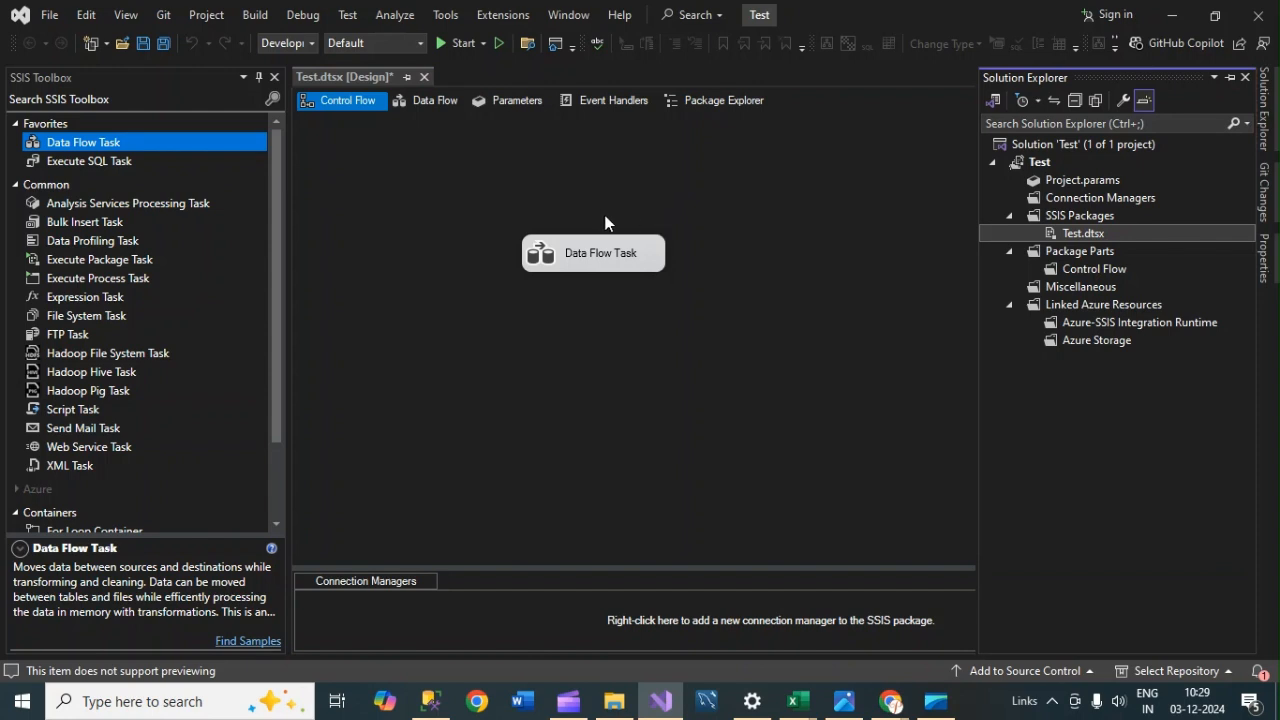
pyautogui.click(1258, 15)
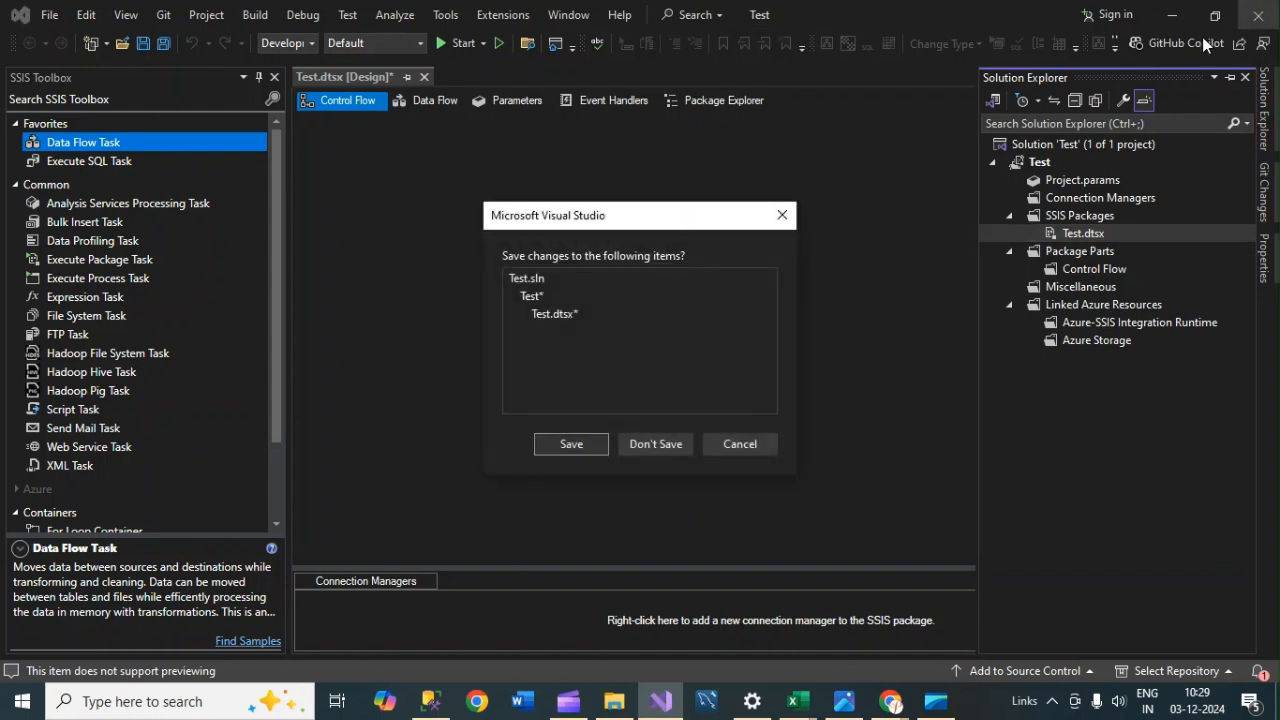
pyautogui.click(673, 444)
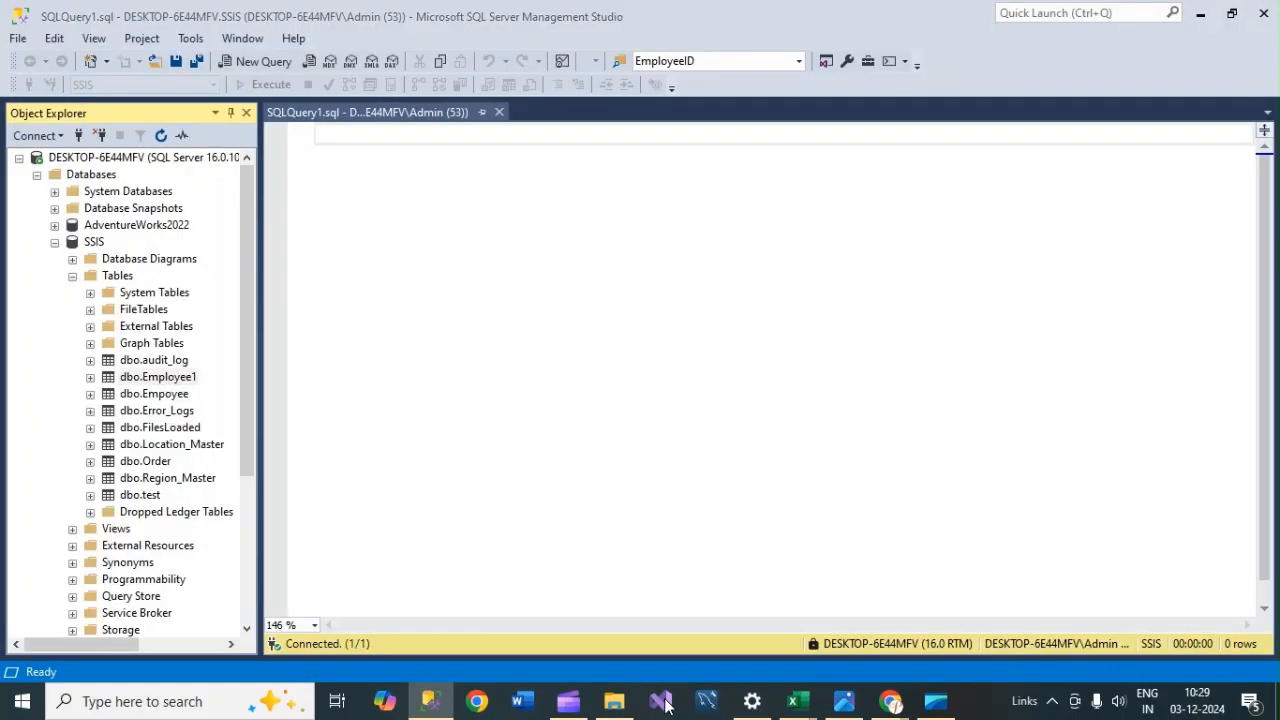
# Step: Start Visual Studio 2022 and begin a new project based on the Integration Services Project template
pyautogui.click(662, 702)
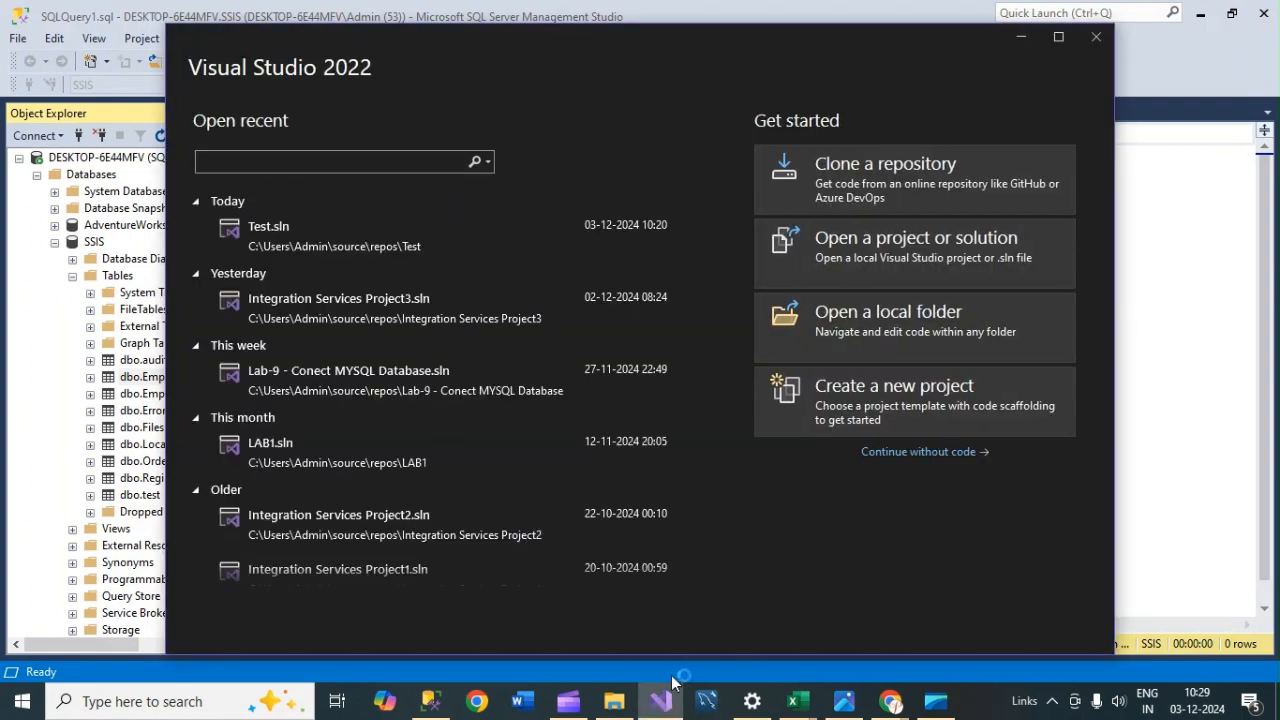
pyautogui.click(940, 403)
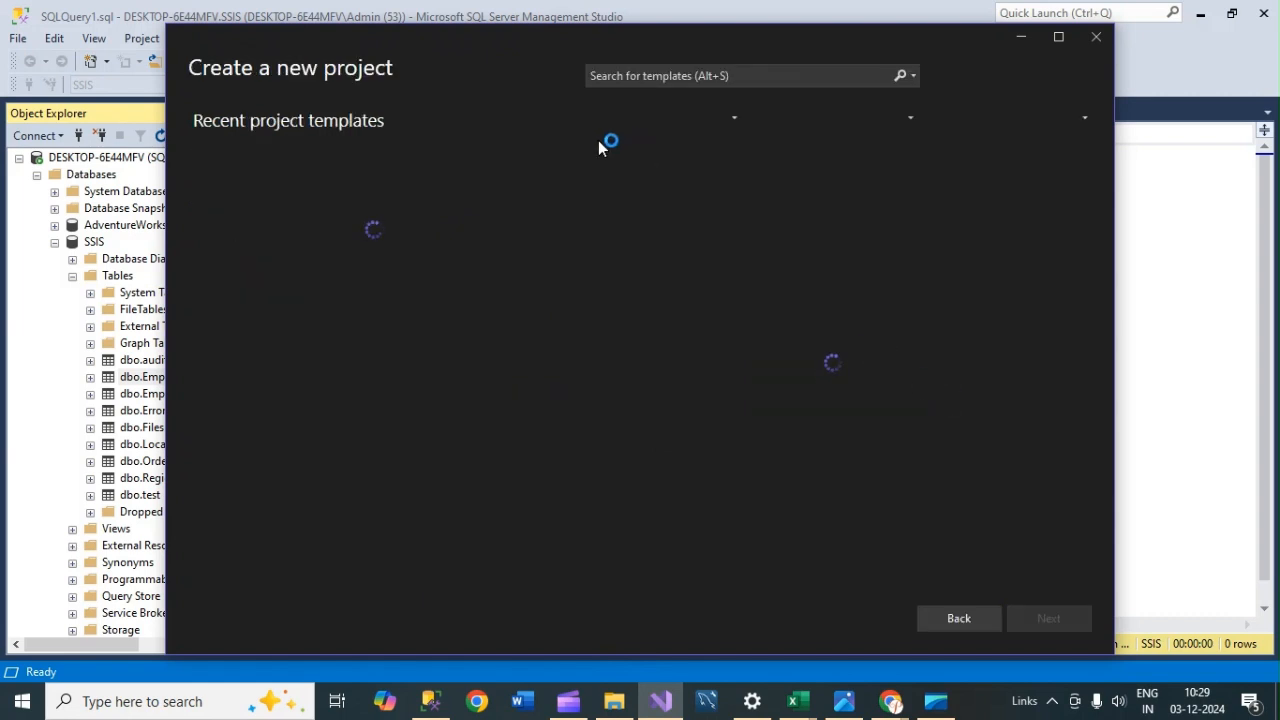
pyautogui.click(643, 76)
pyautogui.write('in')
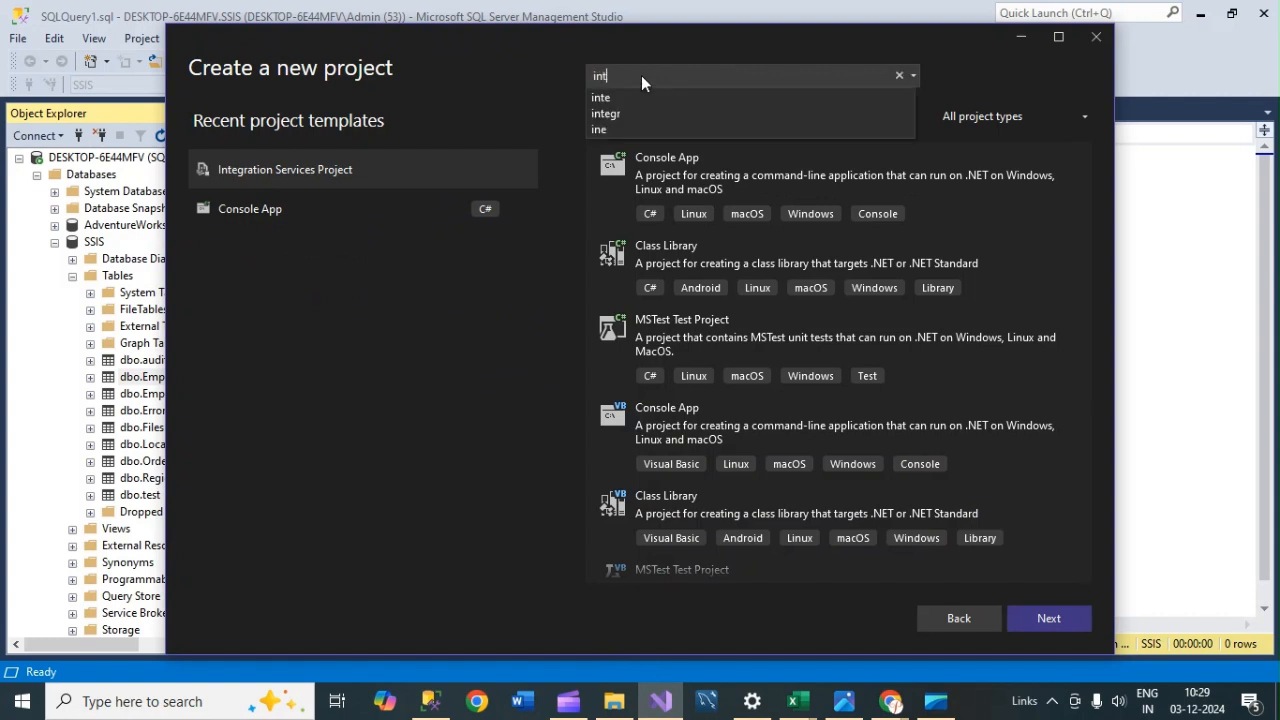
pyautogui.write('t')
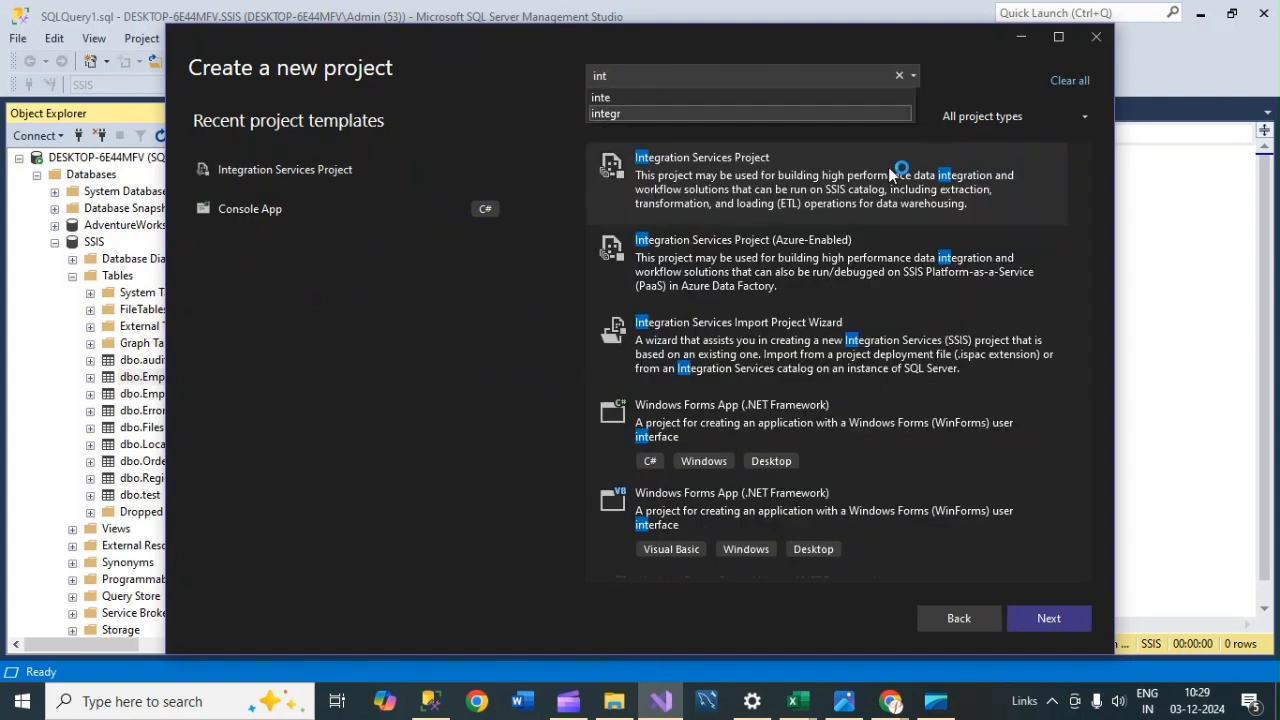
pyautogui.click(779, 180)
pyautogui.click(1050, 619)
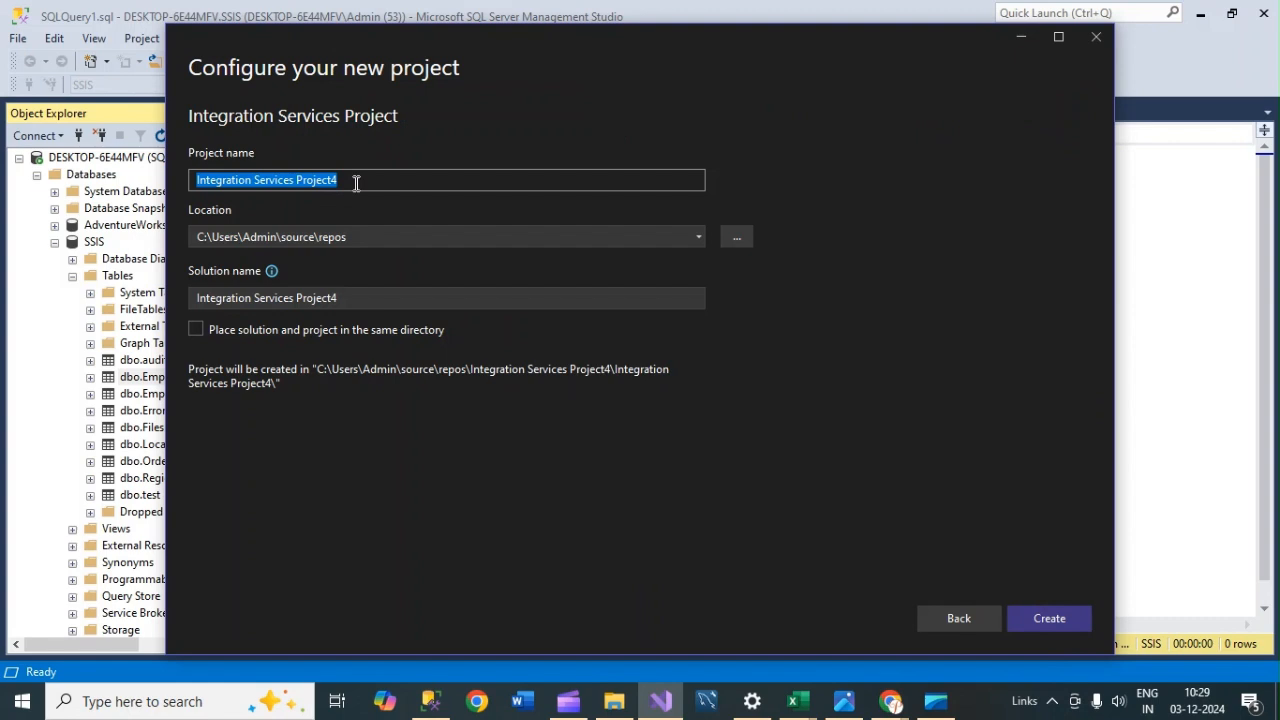
# Step: Name the new Integration Services project ImportData and create it
pyautogui.write('Import')
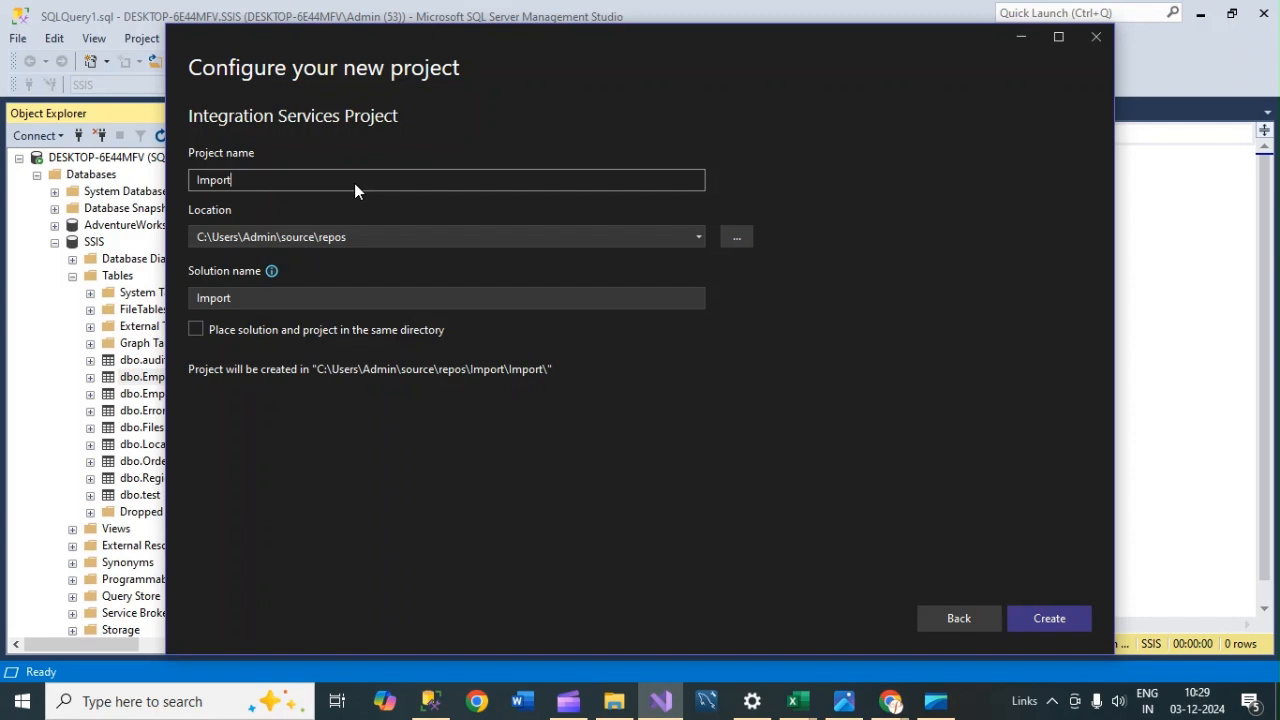
pyautogui.write('Data')
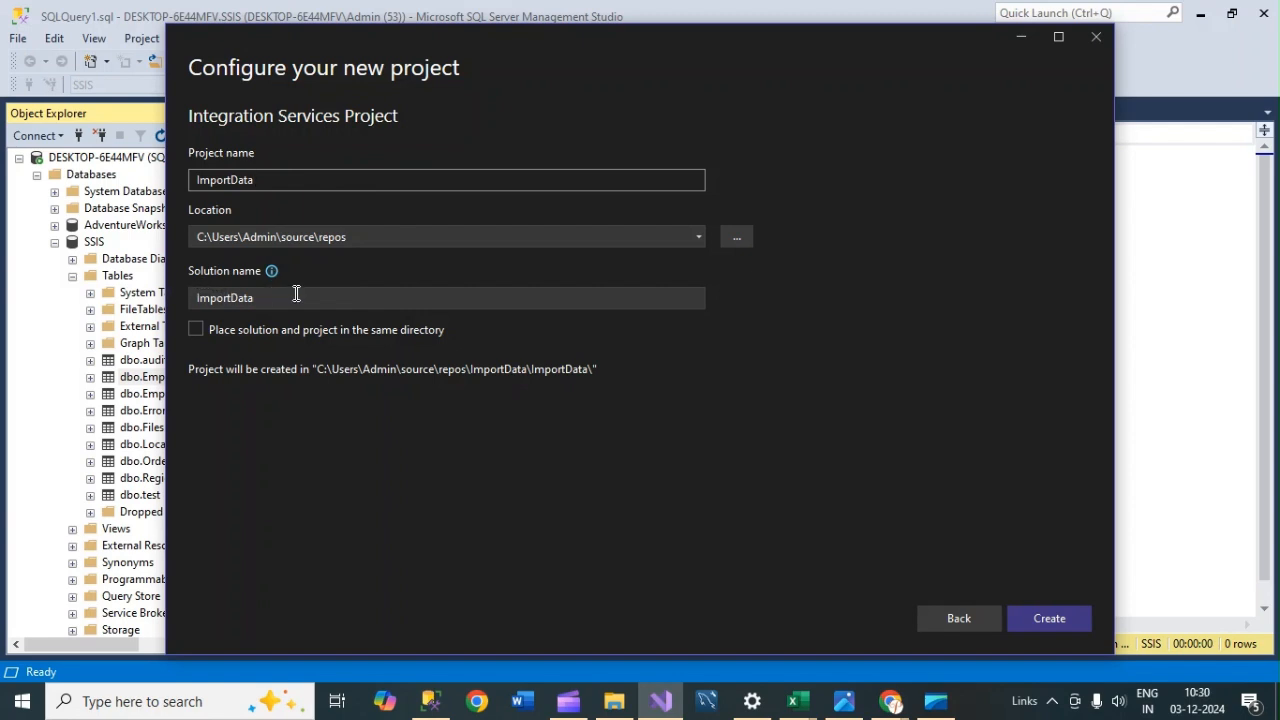
pyautogui.click(1042, 617)
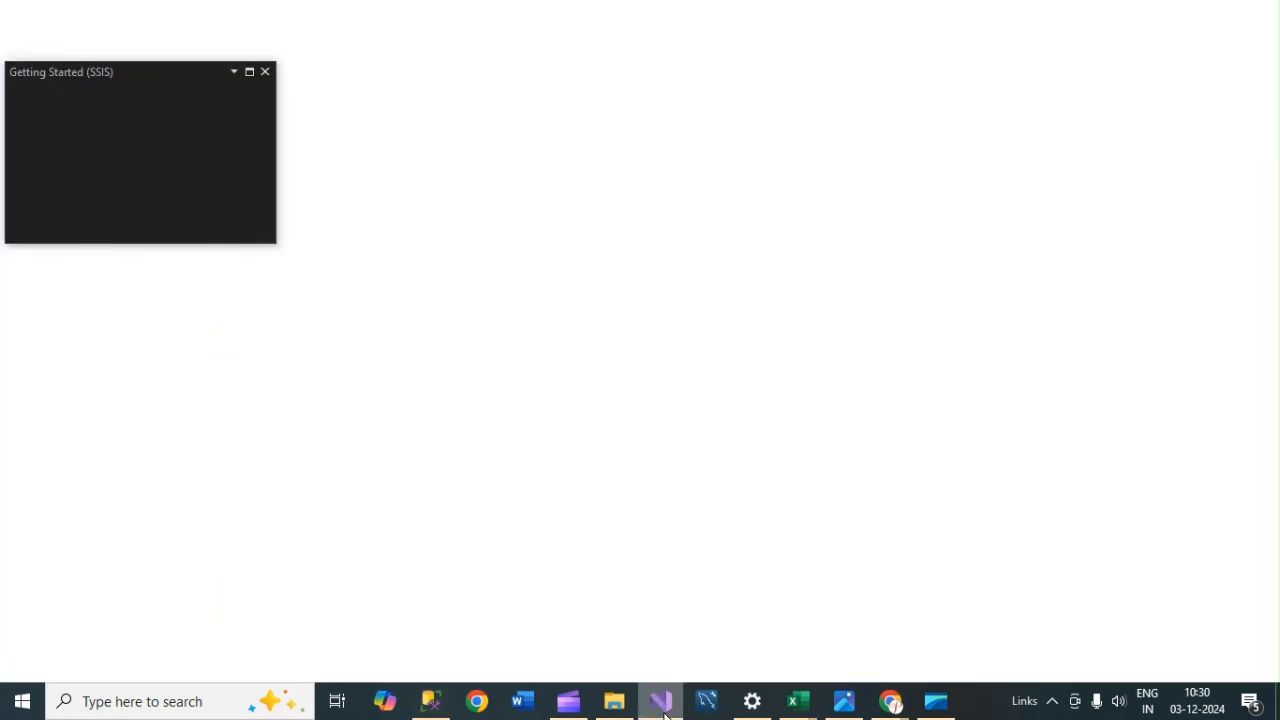
# Step: Close the Getting Started (SSIS) window that covers the SSIS Toolbox
pyautogui.moveTo(664, 713)
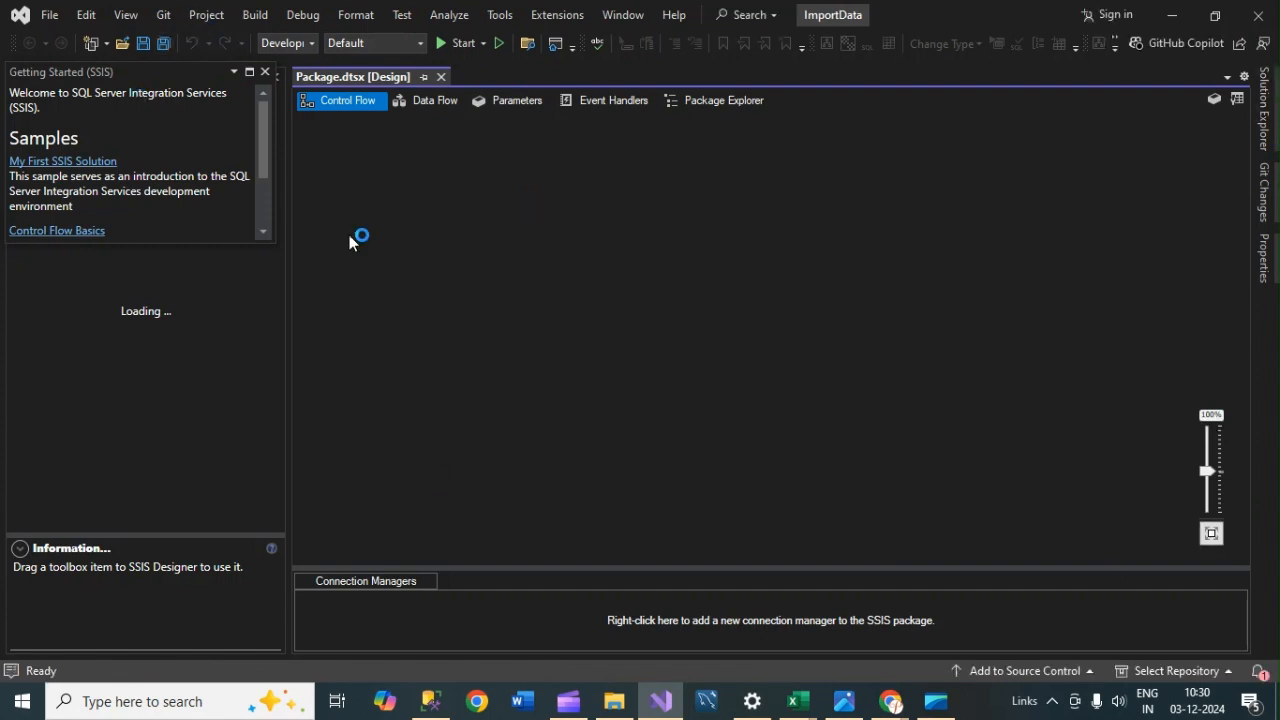
pyautogui.click(266, 72)
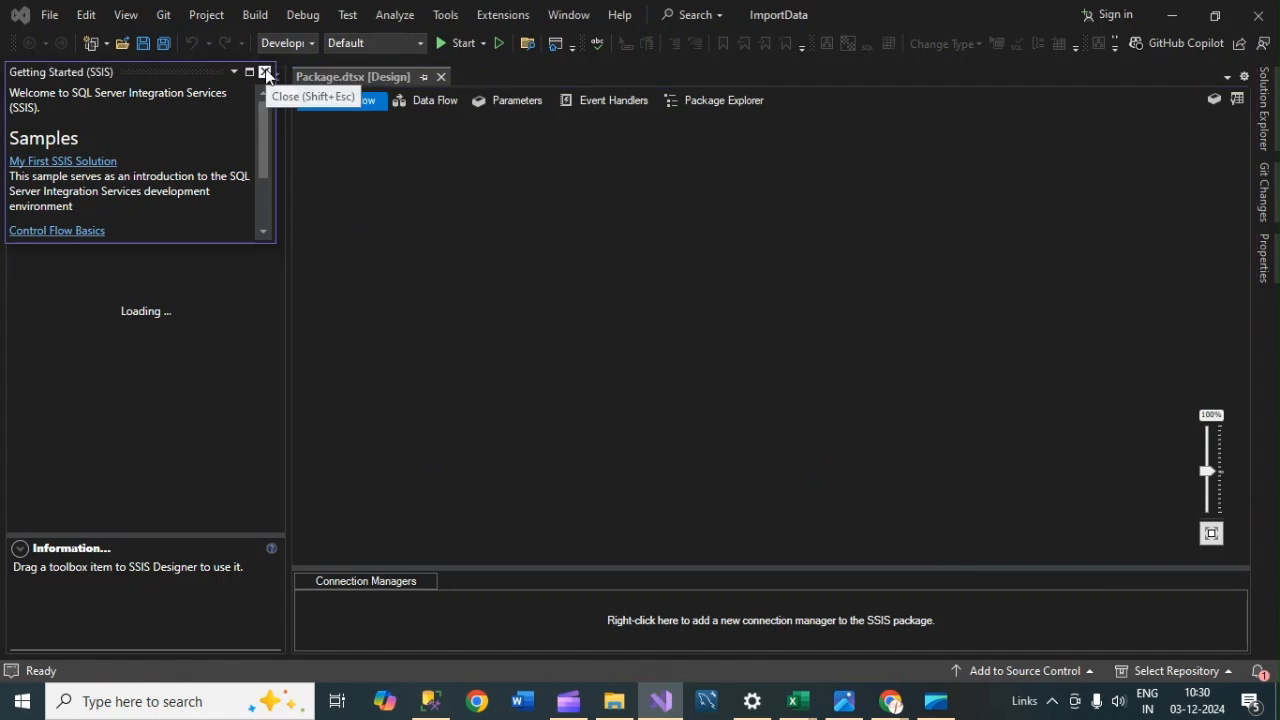
pyautogui.click(266, 72)
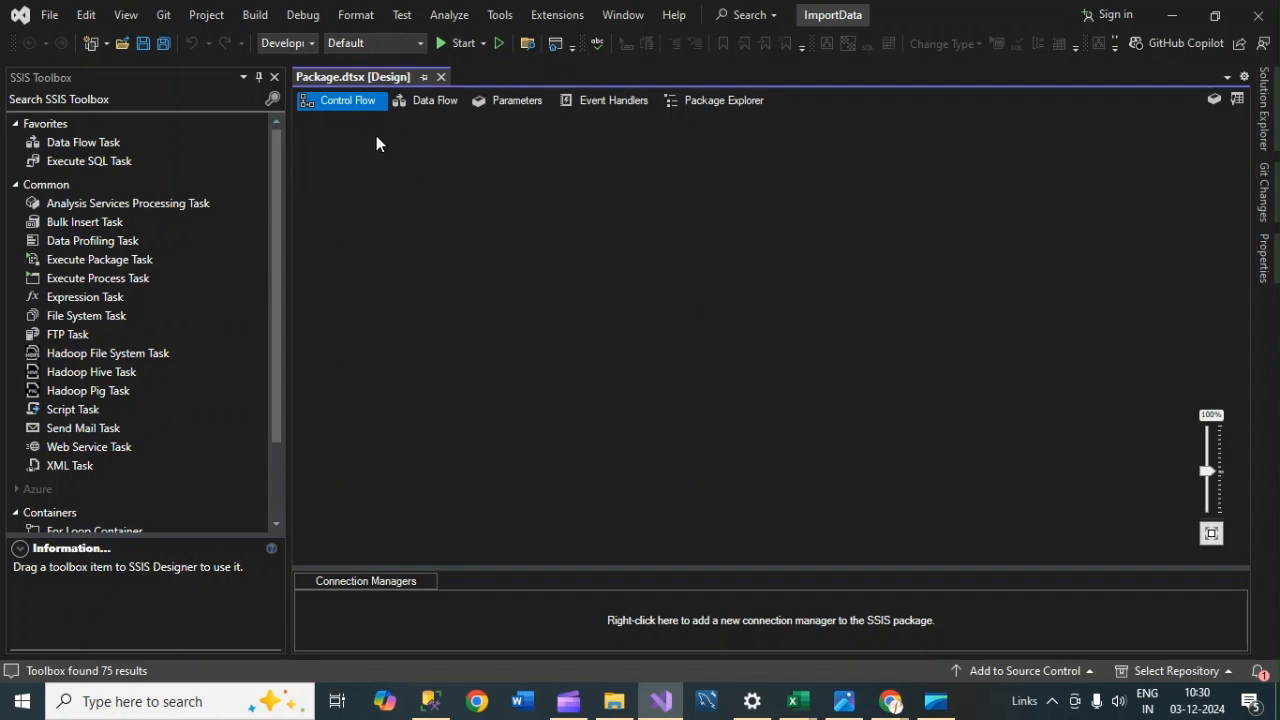
# Step: Examine the package designer's Control Flow, Data Flow, Parameters, Event Handlers and Package Explorer views, including the Data Flow toolbox components
pyautogui.click(434, 100)
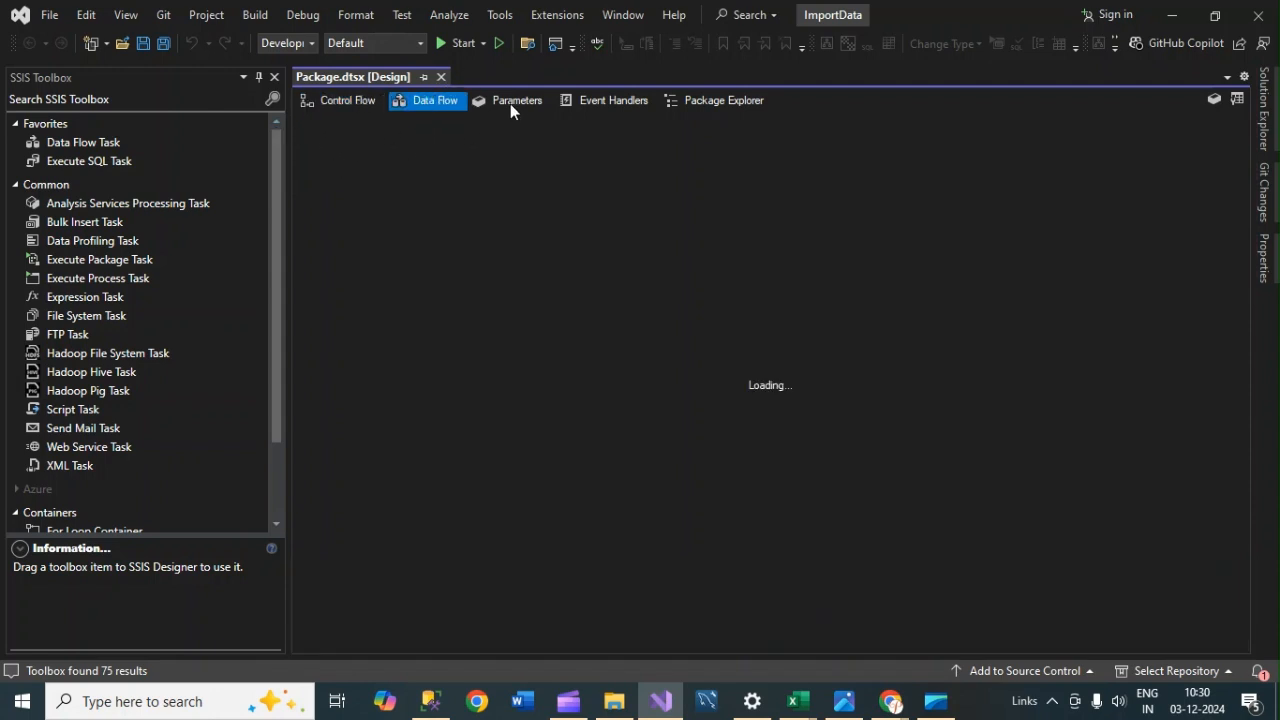
pyautogui.click(504, 102)
pyautogui.click(608, 102)
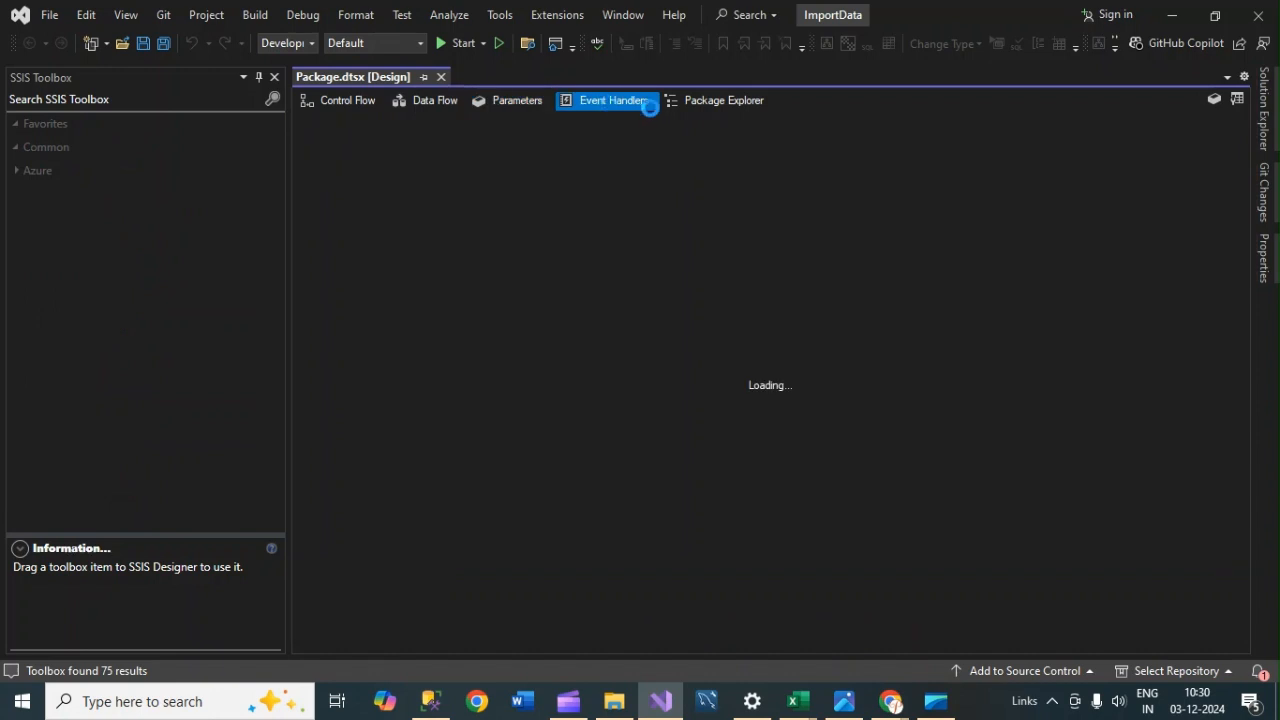
pyautogui.click(748, 104)
pyautogui.click(338, 100)
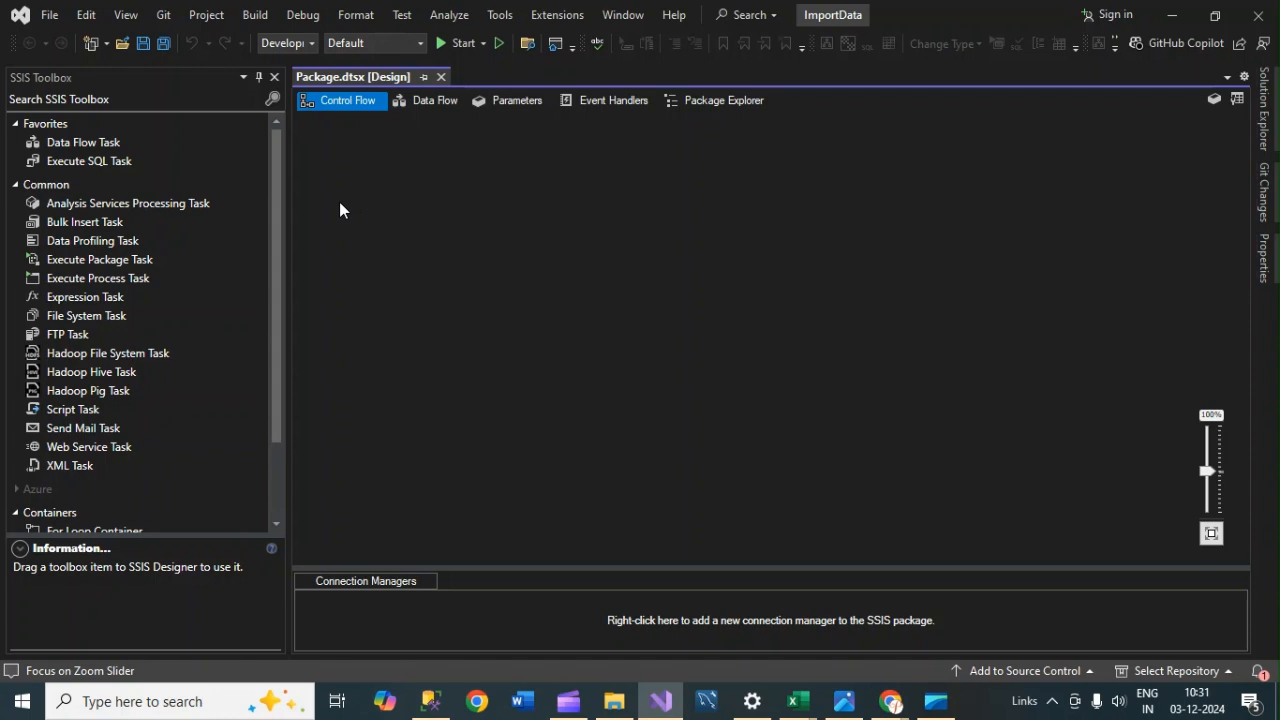
pyautogui.click(445, 101)
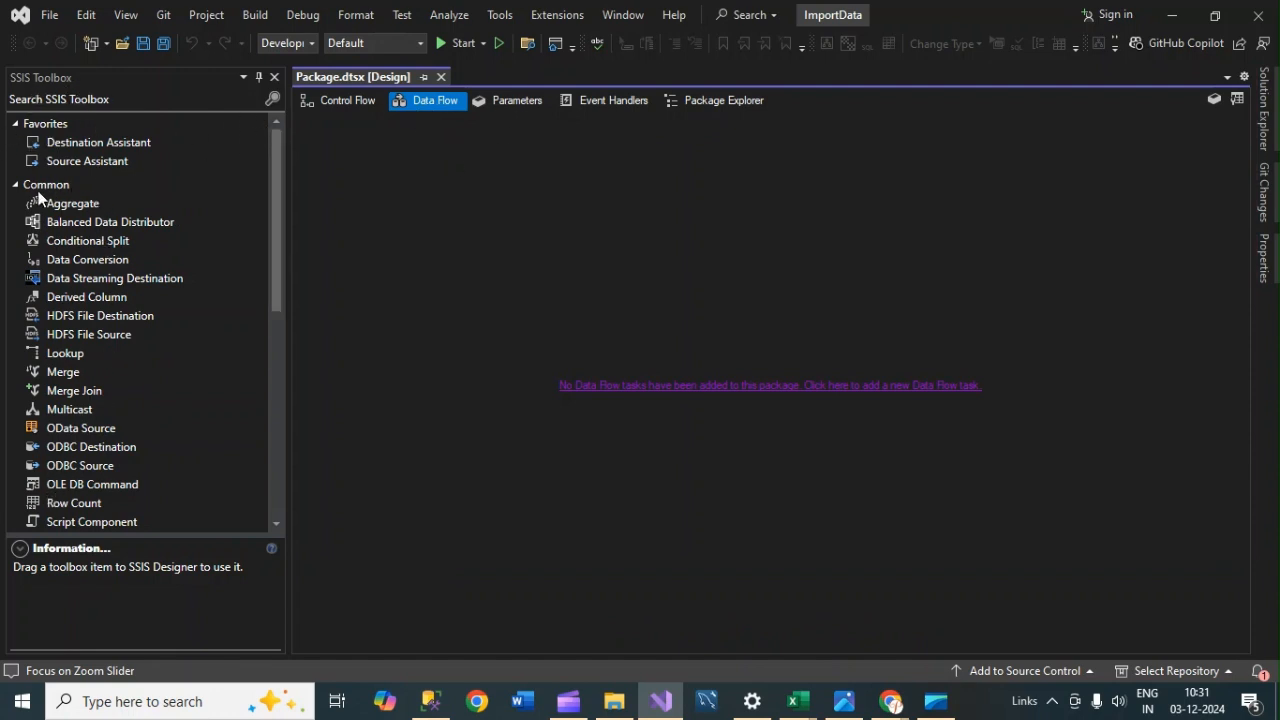
pyautogui.moveTo(277, 143); pyautogui.dragTo(294, 275)
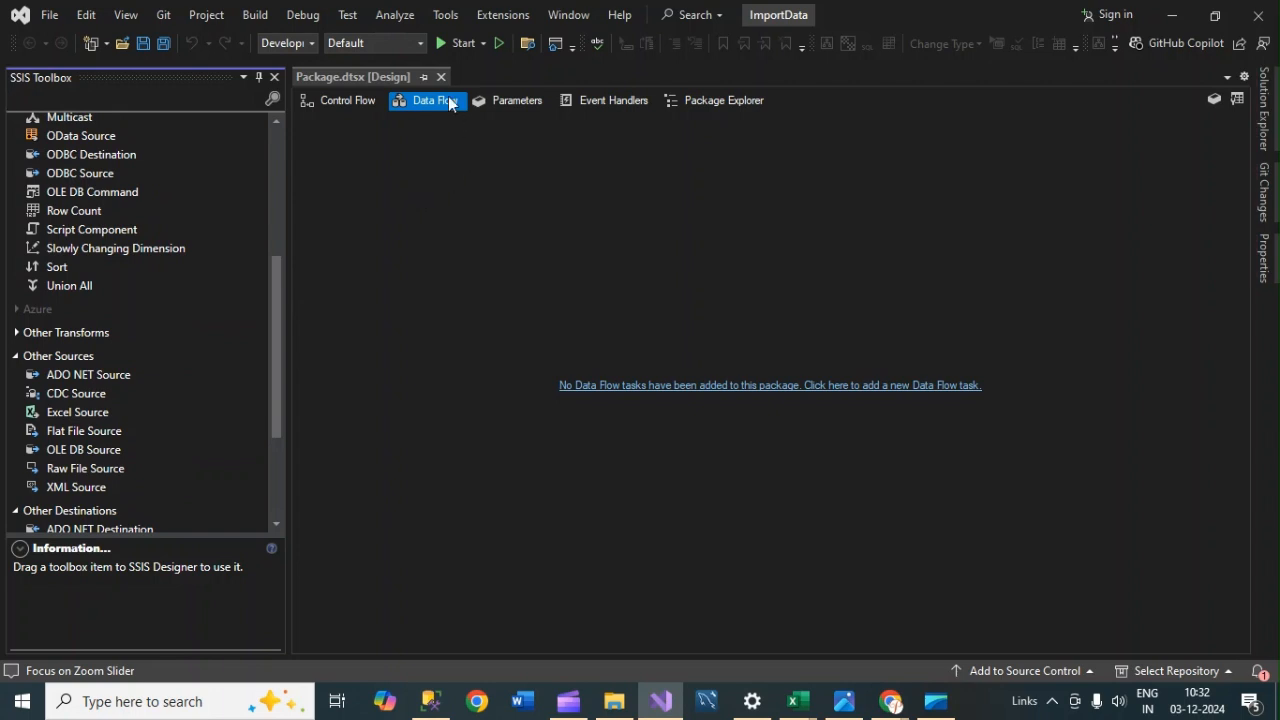
pyautogui.click(517, 102)
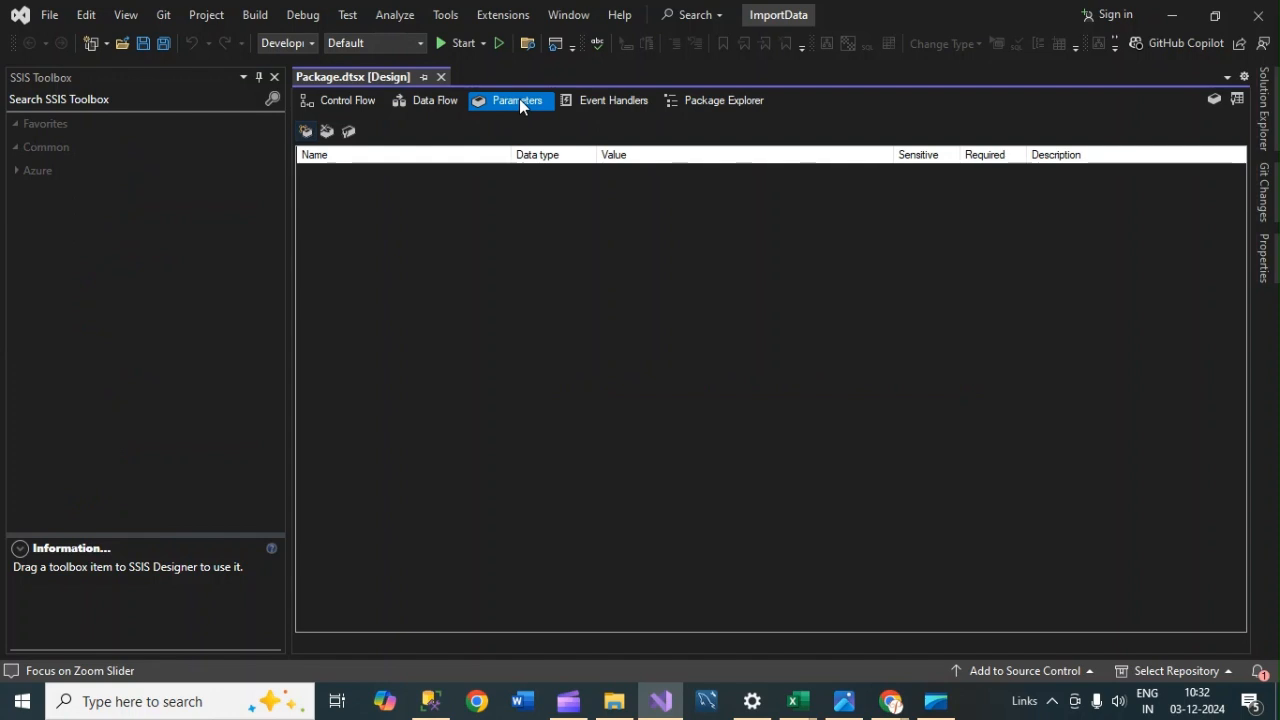
pyautogui.click(613, 98)
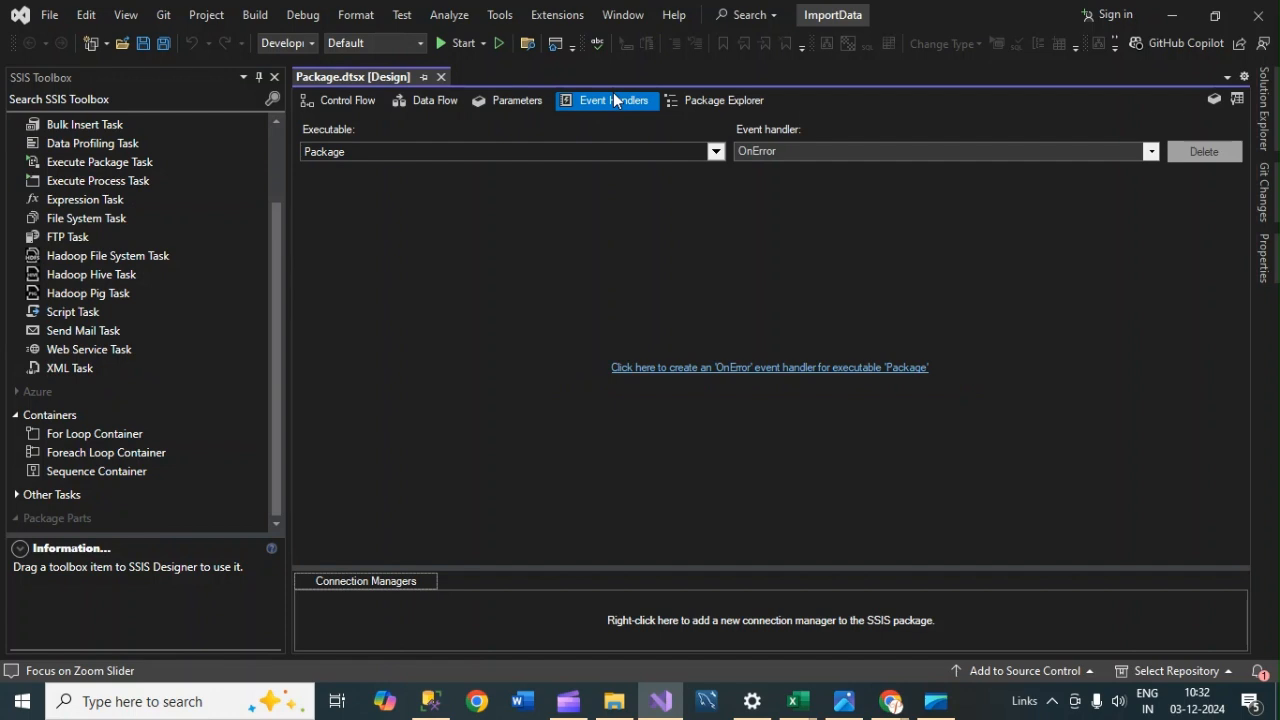
pyautogui.click(721, 100)
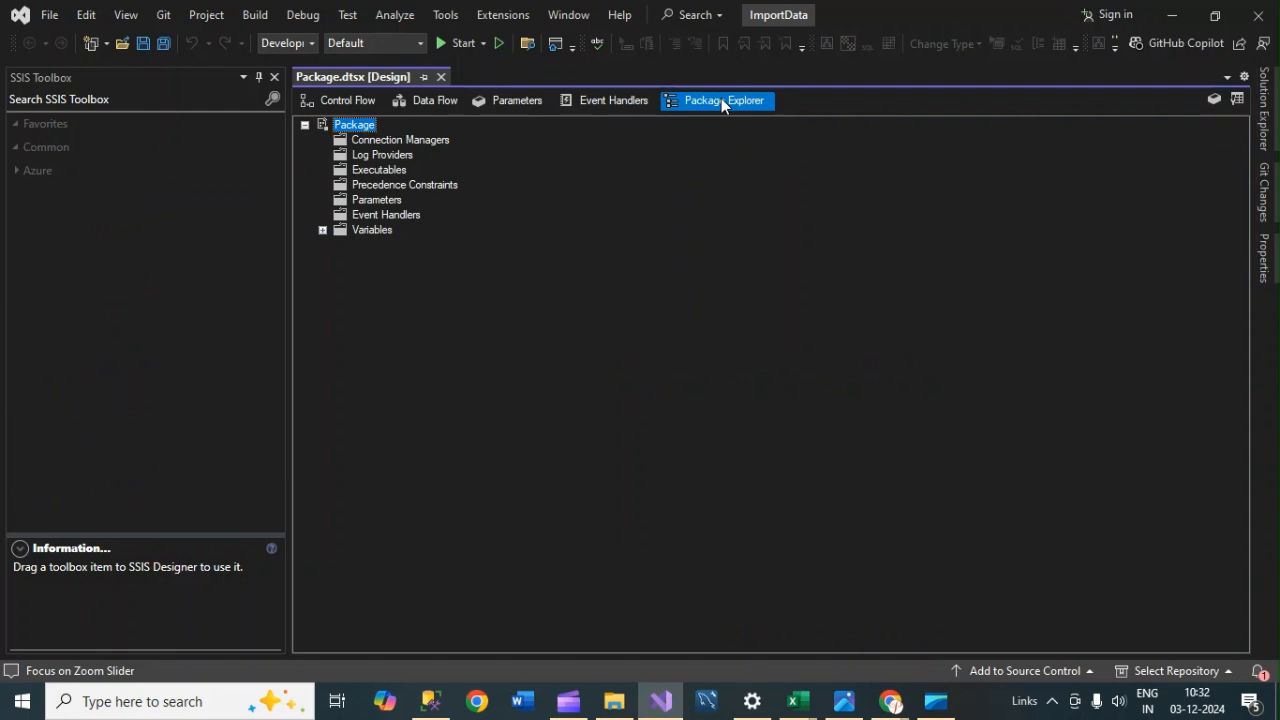
# Step: Examine the ImportData project's contents in Solution Explorer and its Properties, then look over the main menus
pyautogui.click(1263, 118)
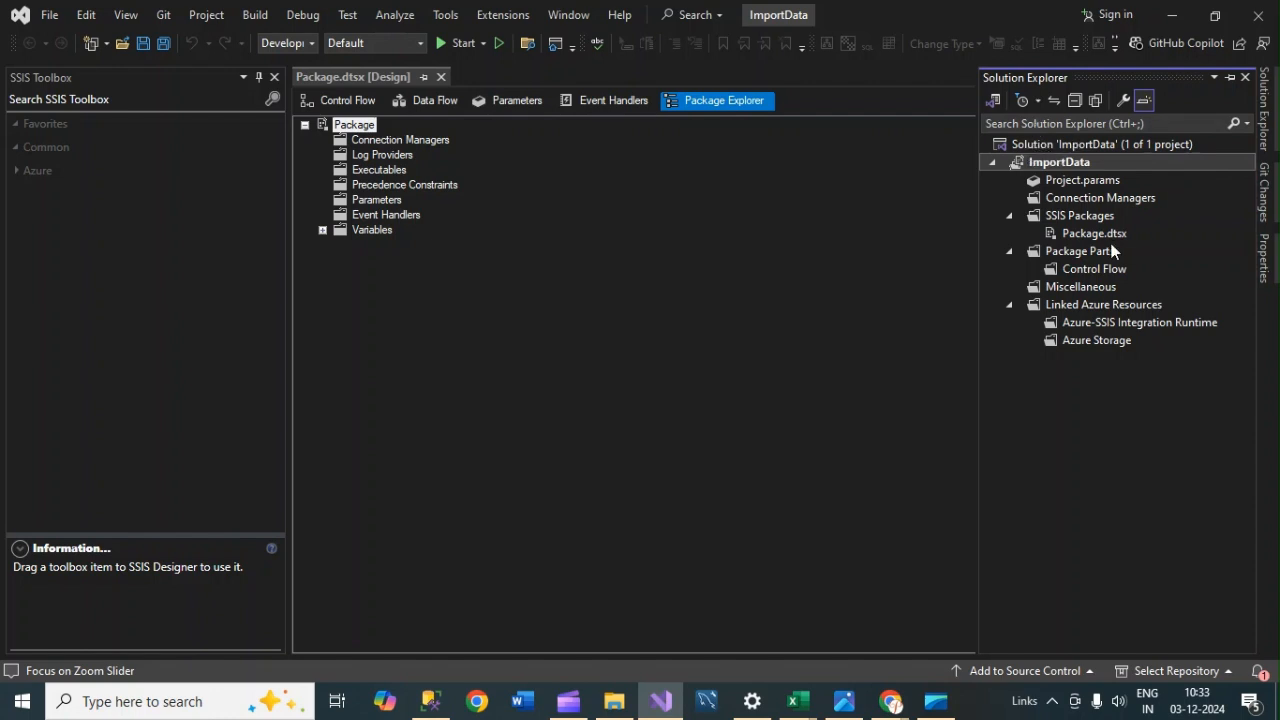
pyautogui.click(1263, 258)
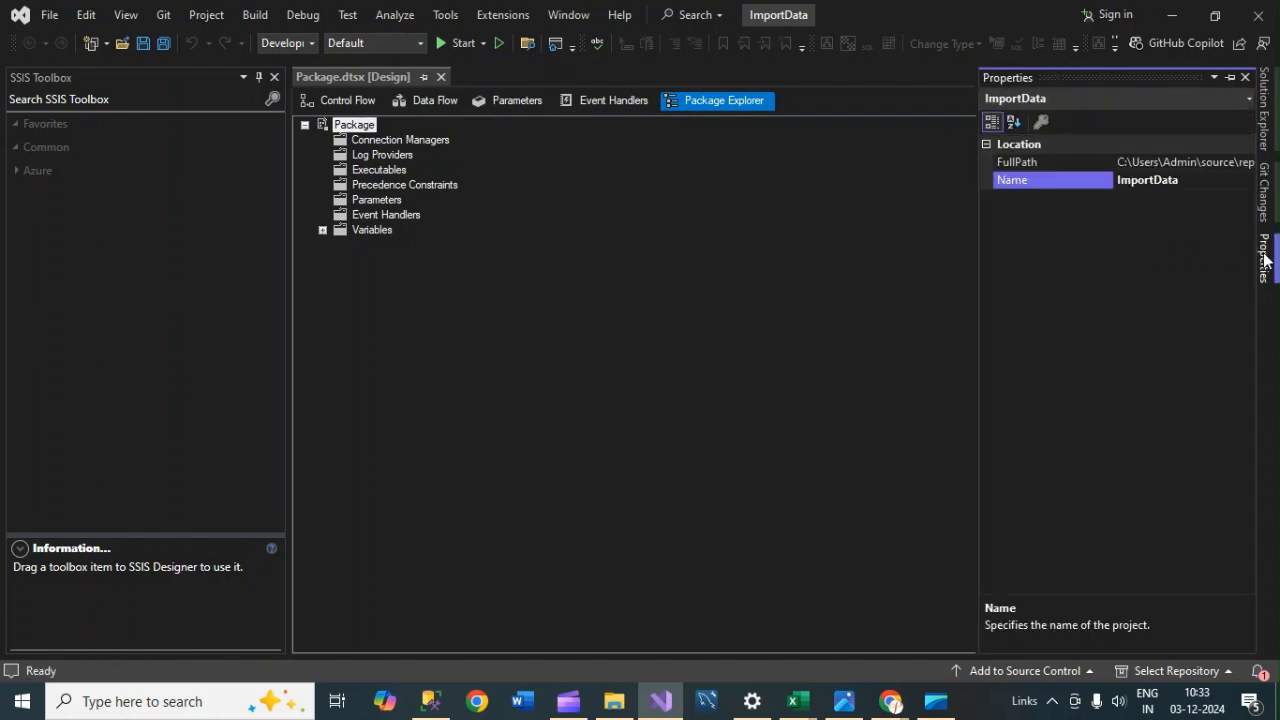
pyautogui.click(783, 292)
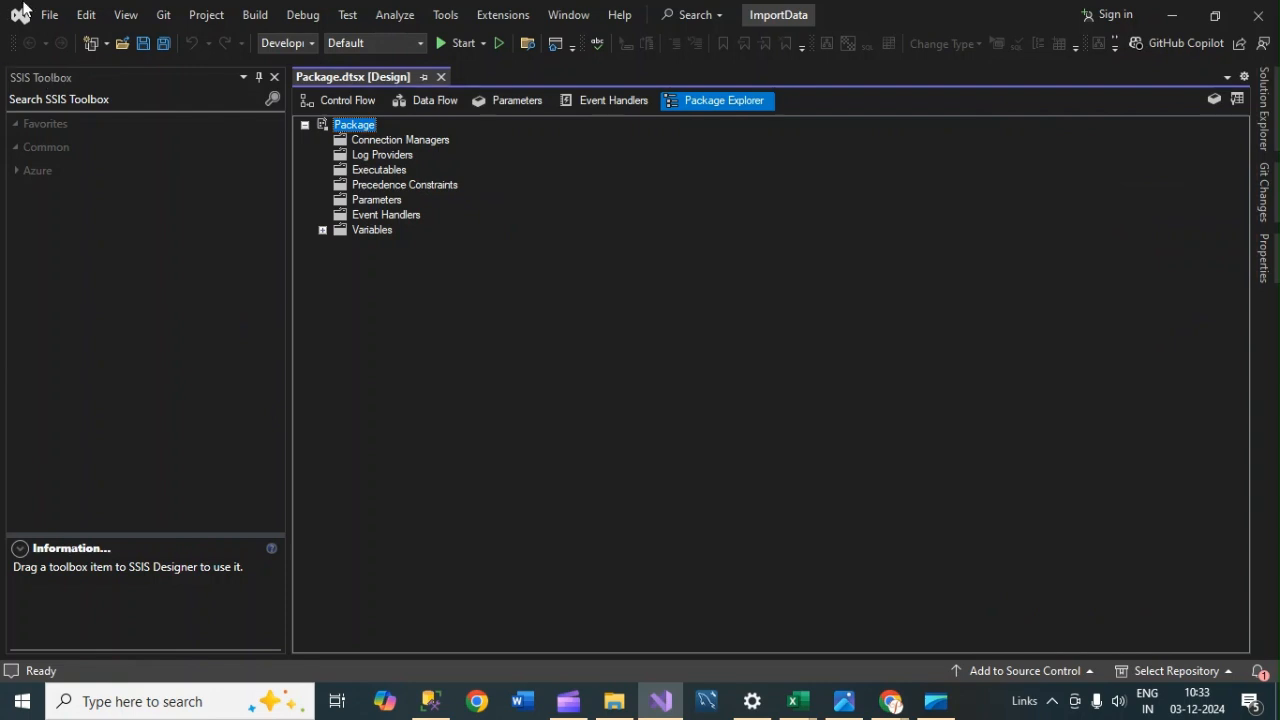
pyautogui.click(126, 14)
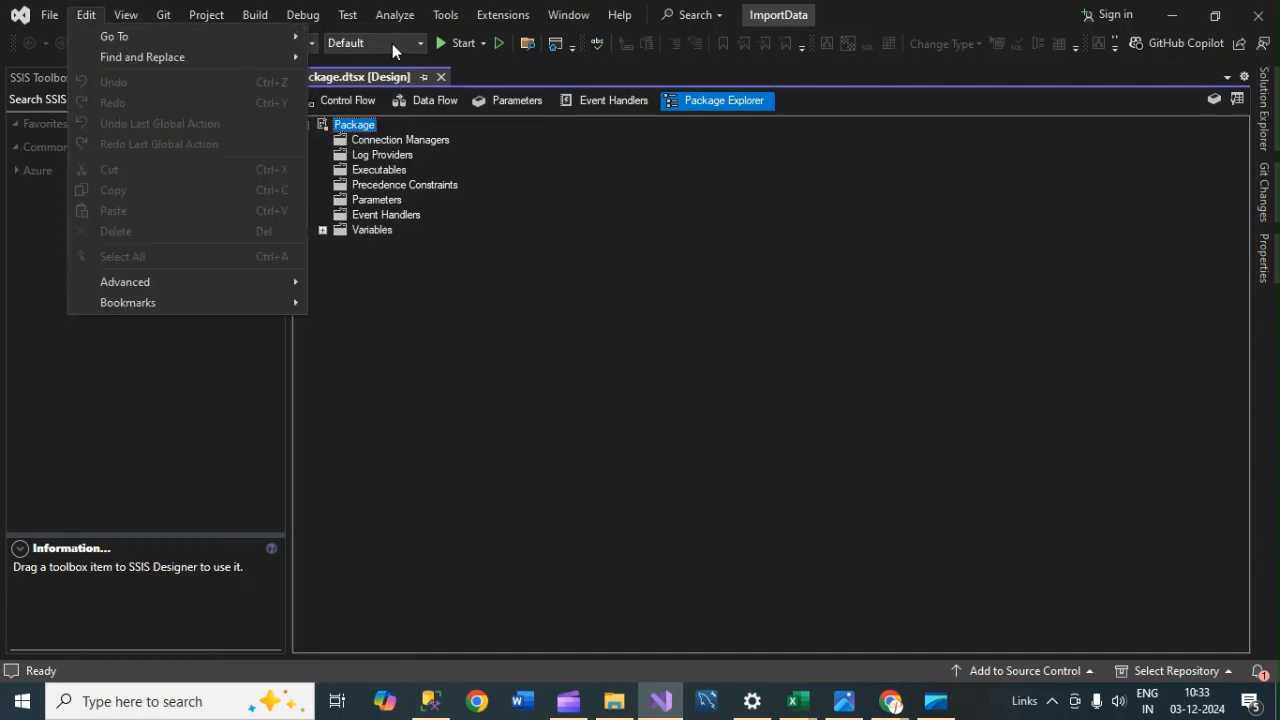
pyautogui.click(511, 191)
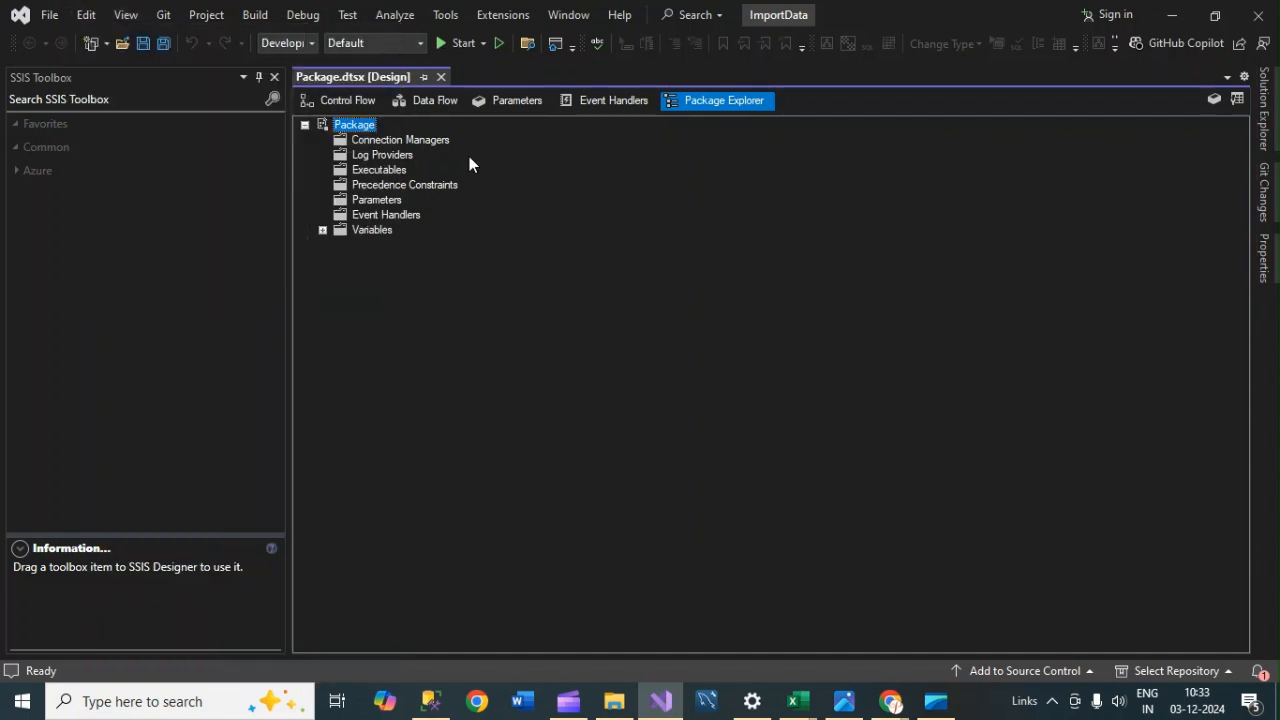
# Step: Add a Data Flow Task to the package's Control Flow
pyautogui.click(352, 101)
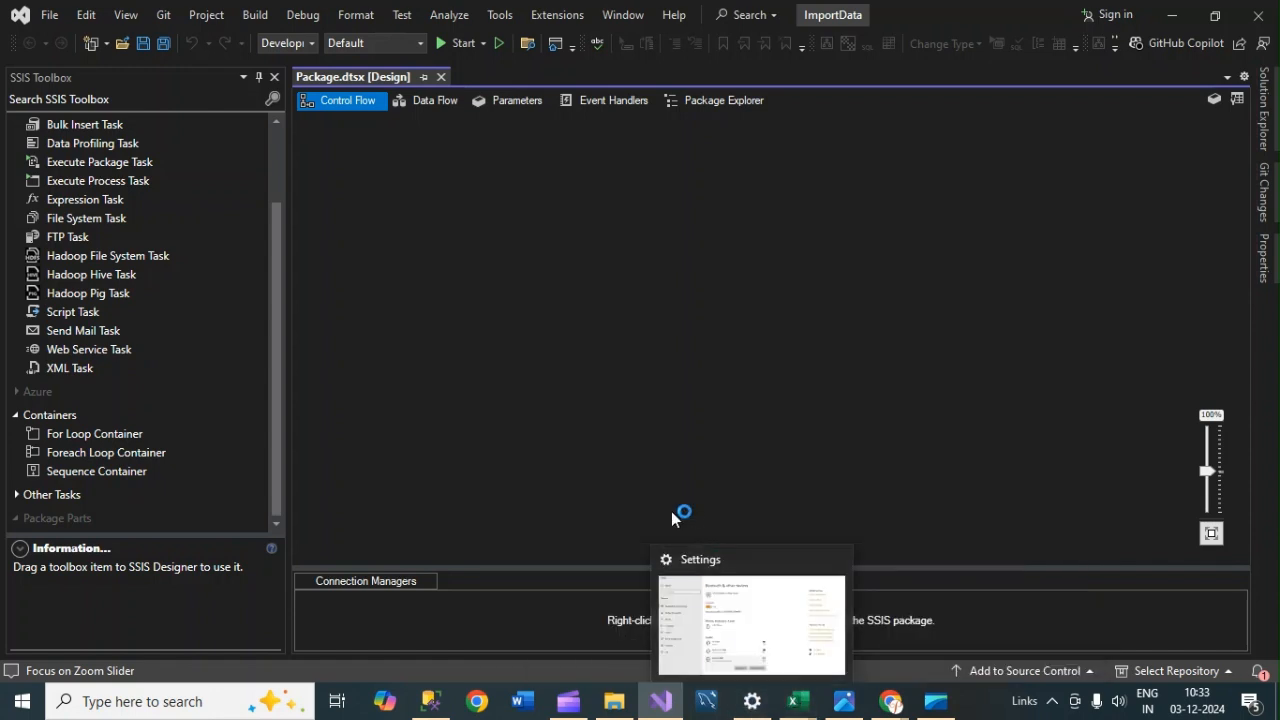
pyautogui.moveTo(277, 218); pyautogui.dragTo(267, 112)
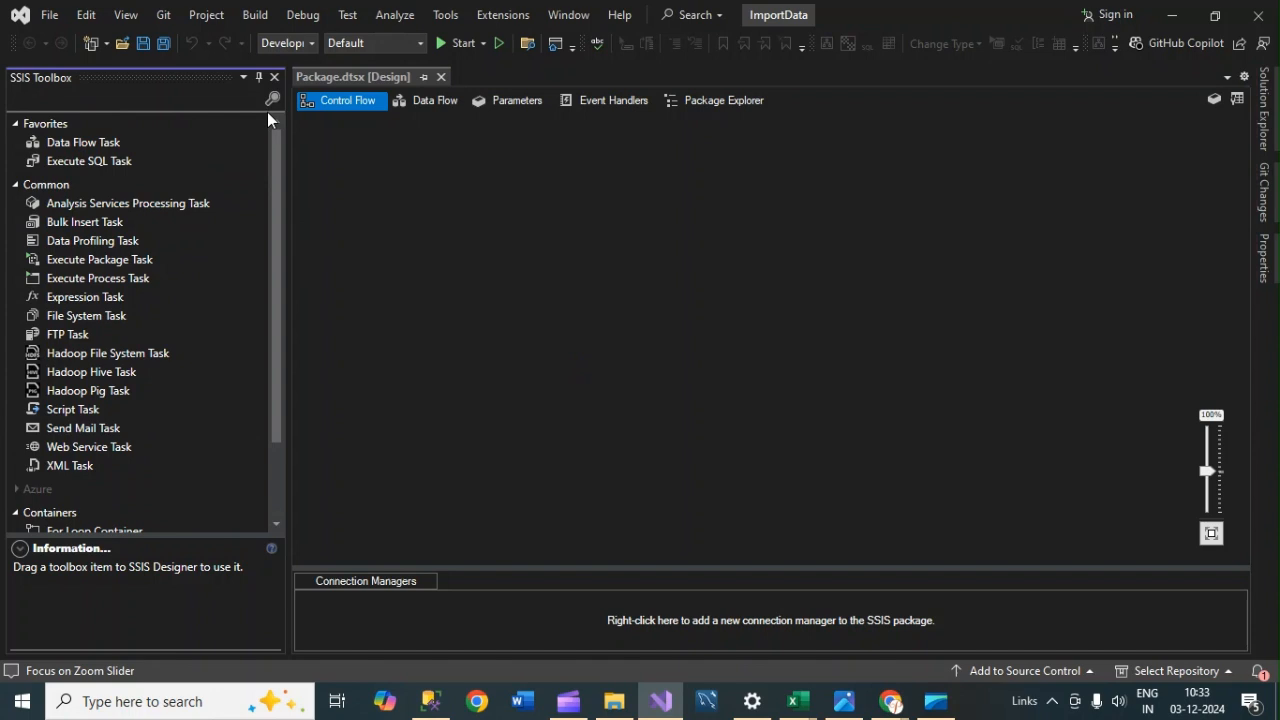
pyautogui.click(64, 142)
pyautogui.moveTo(64, 142); pyautogui.dragTo(454, 247)
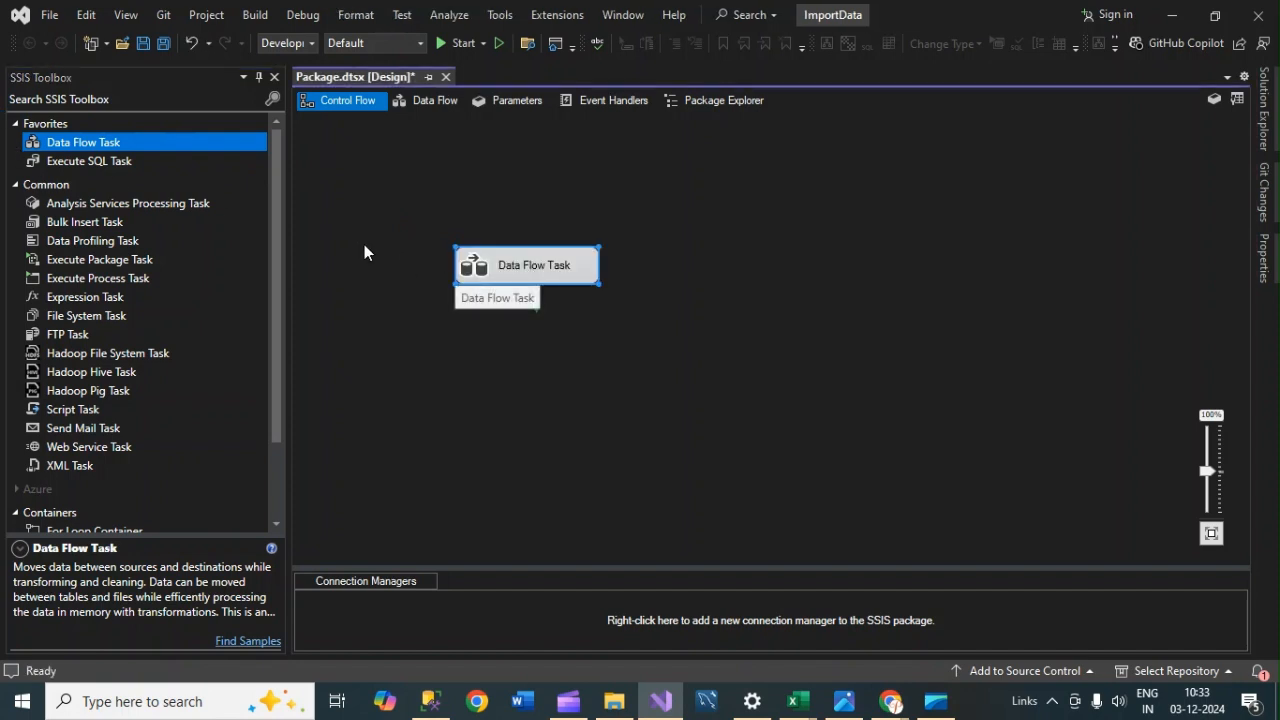
# Step: Rename the Data Flow Task as Import Excel File
pyautogui.click(531, 268)
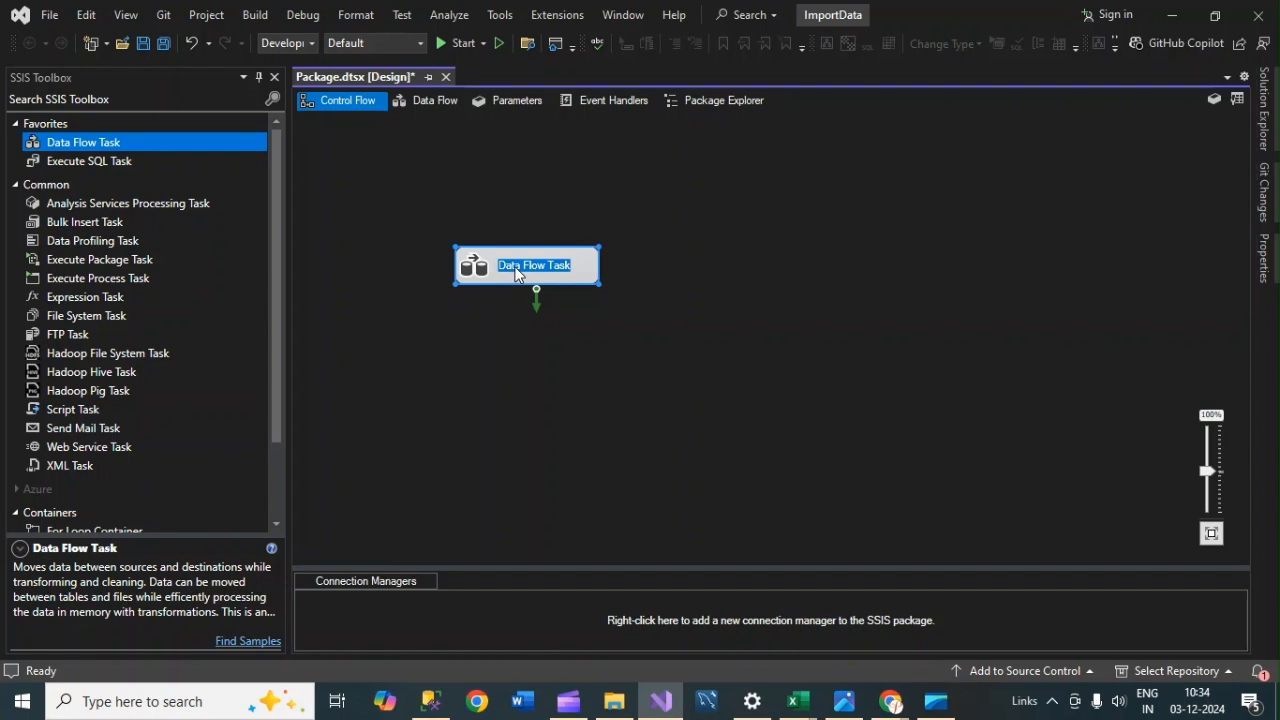
pyautogui.press('BackSpace')
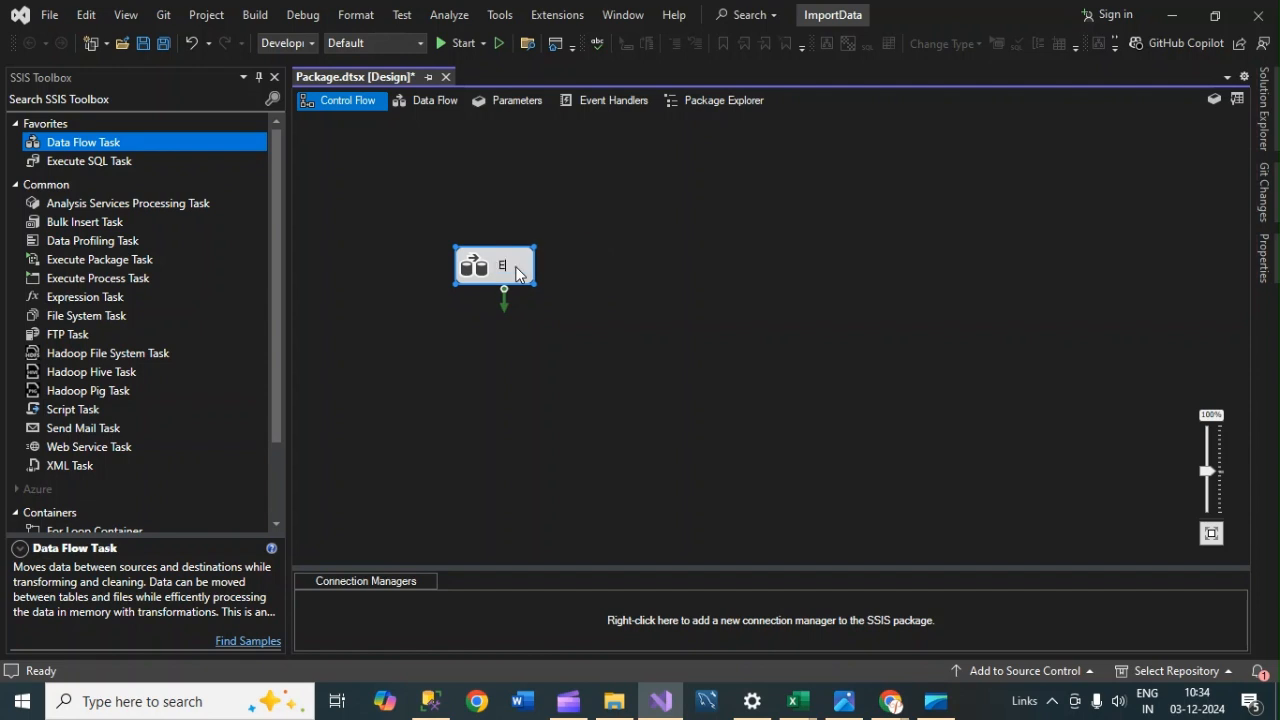
pyautogui.write('Import')
pyautogui.press('Return')
pyautogui.write('Data')
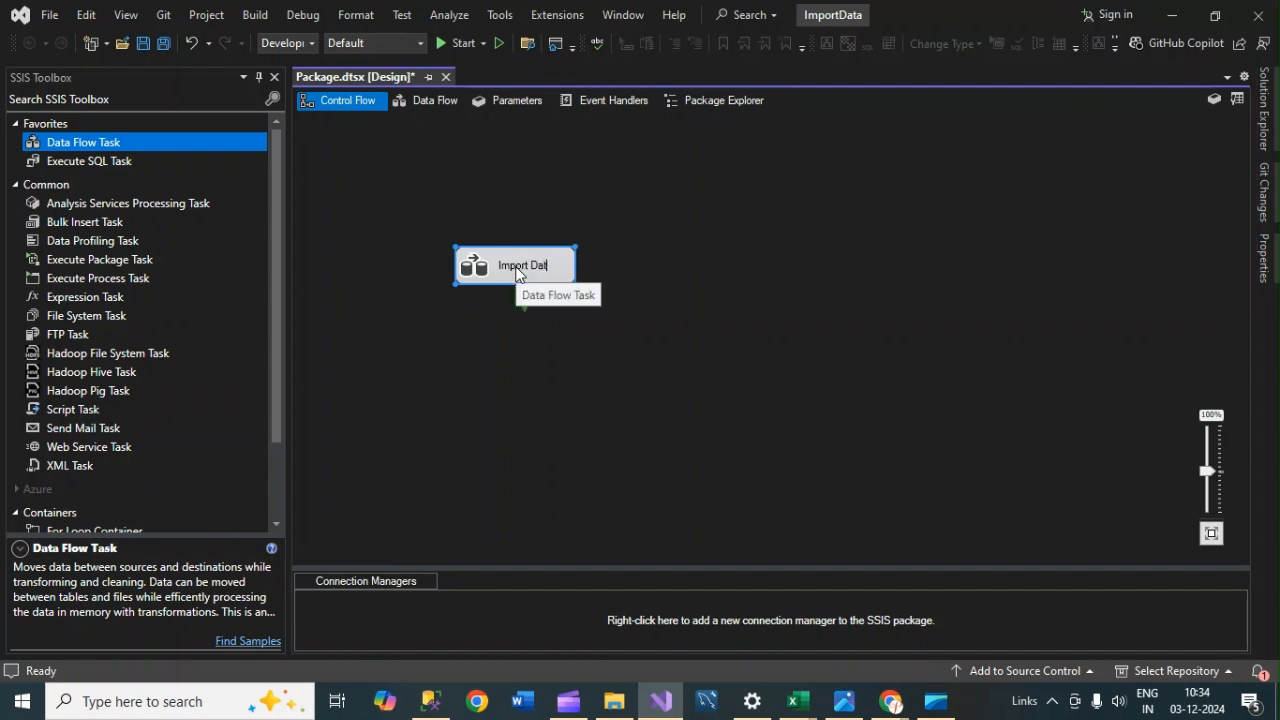
pyautogui.press('BackSpace')
pyautogui.press('BackSpace')
pyautogui.press('BackSpace')
pyautogui.press('BackSpace')
pyautogui.write('Excel File')
pyautogui.click(612, 215)
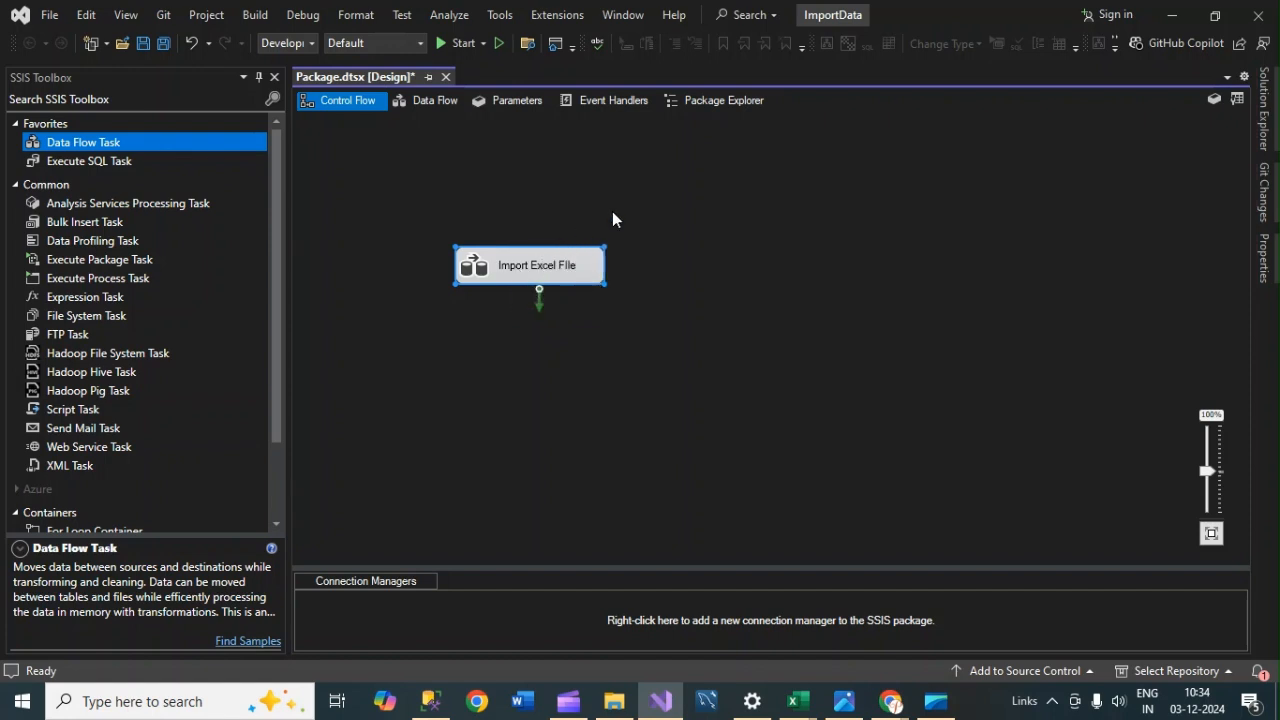
# Step: Open the Import Excel File task's data flow and look through the available components
pyautogui.doubleClick(562, 256)
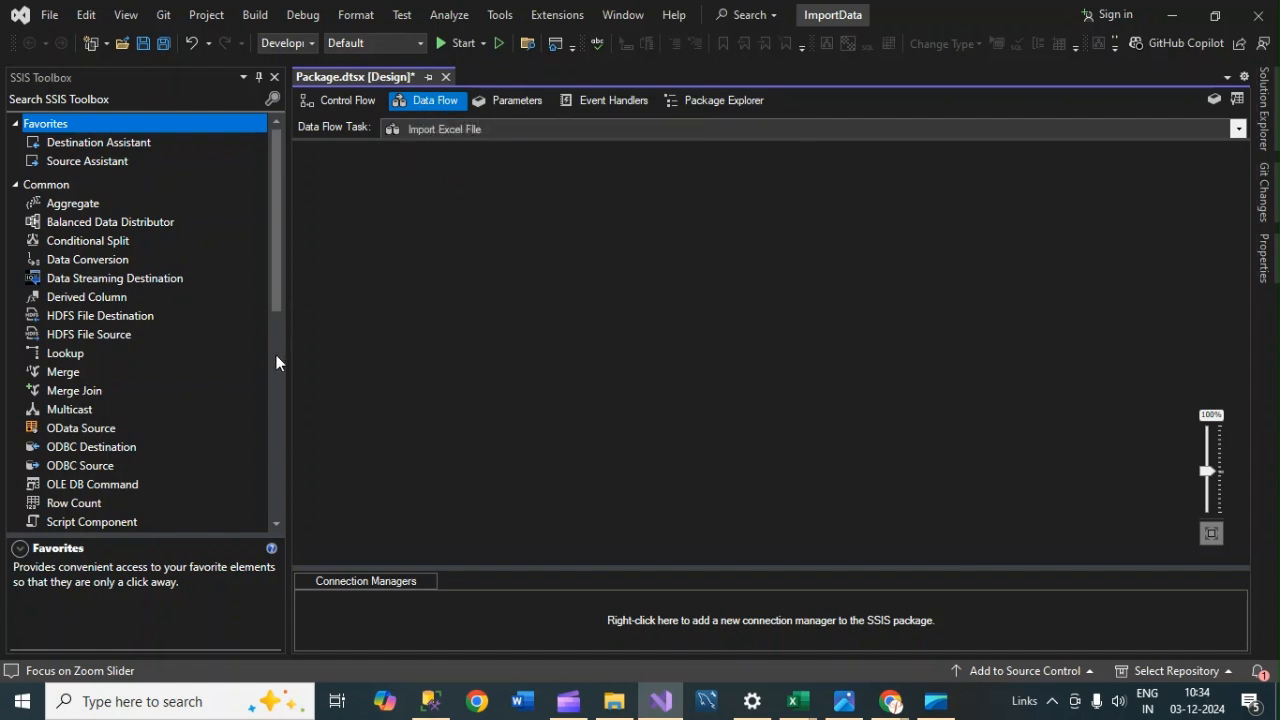
pyautogui.scroll(-2, 266, 269)
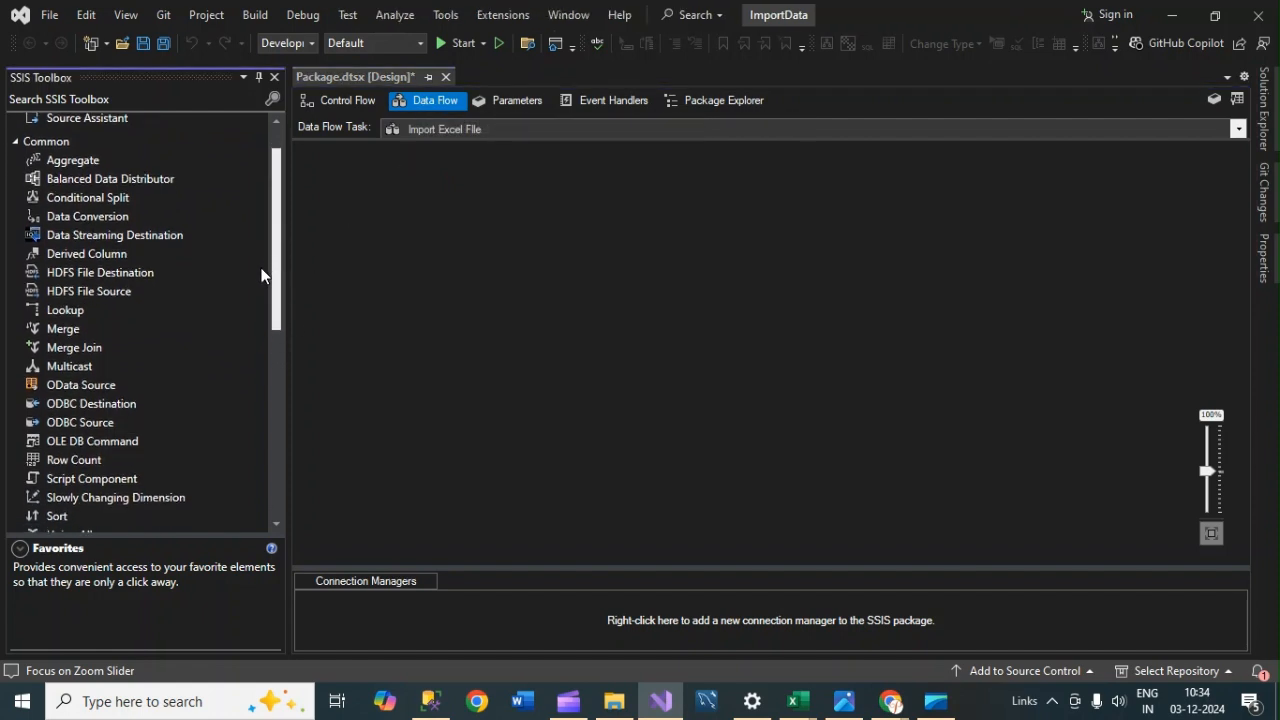
pyautogui.scroll(2, 267, 265)
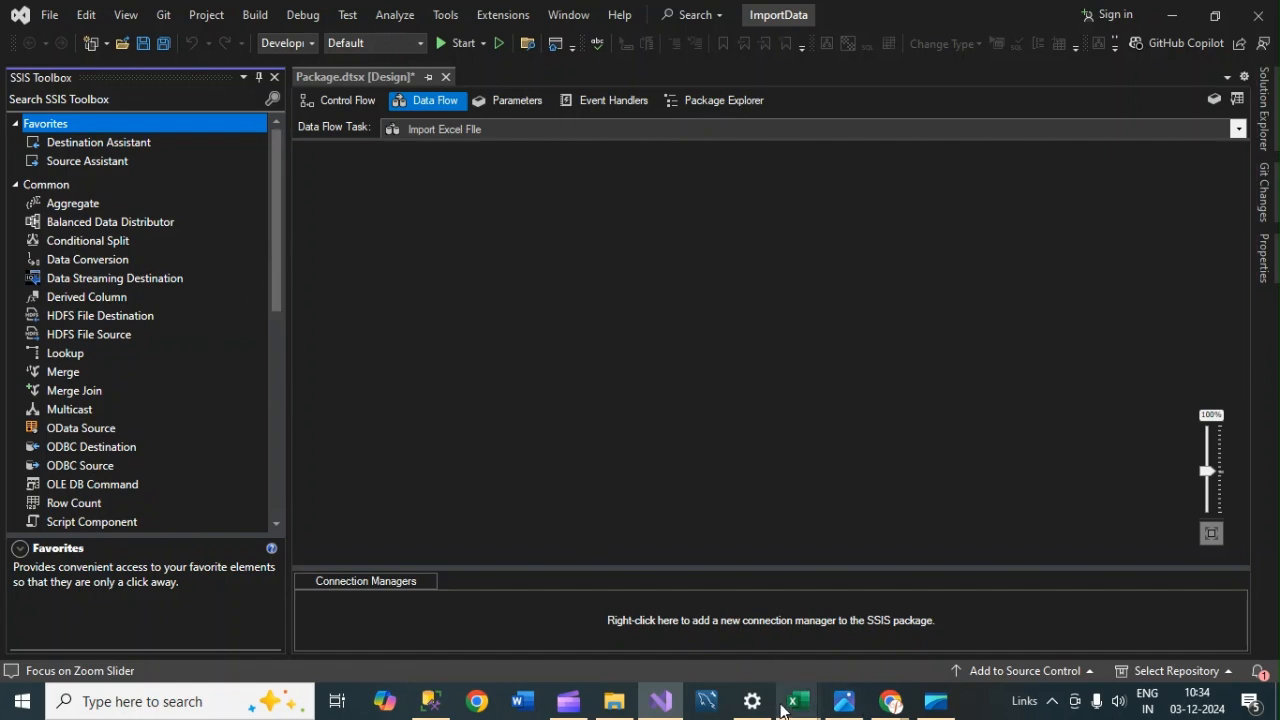
# Step: Check the Lab1 sheet of the SSIS Class Structure workbook in Excel for the required components, then return to Visual Studio
pyautogui.moveTo(795, 701)
pyautogui.click(616, 611)
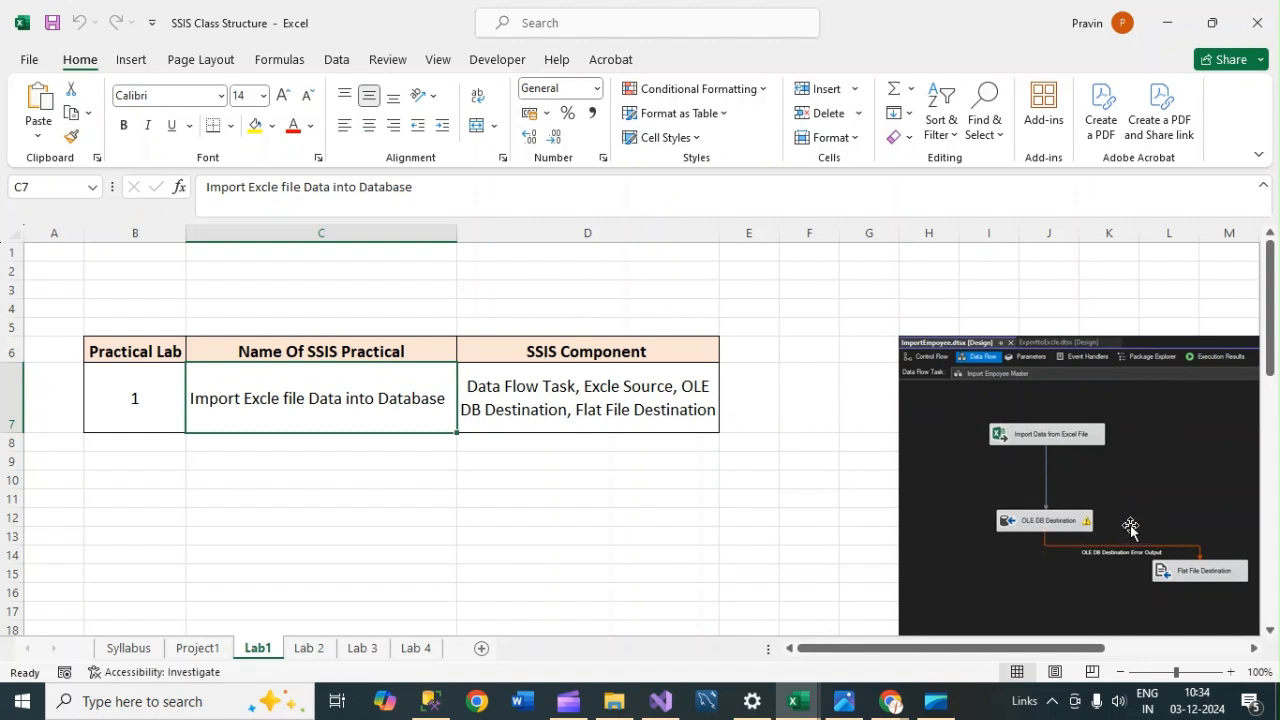
pyautogui.click(660, 701)
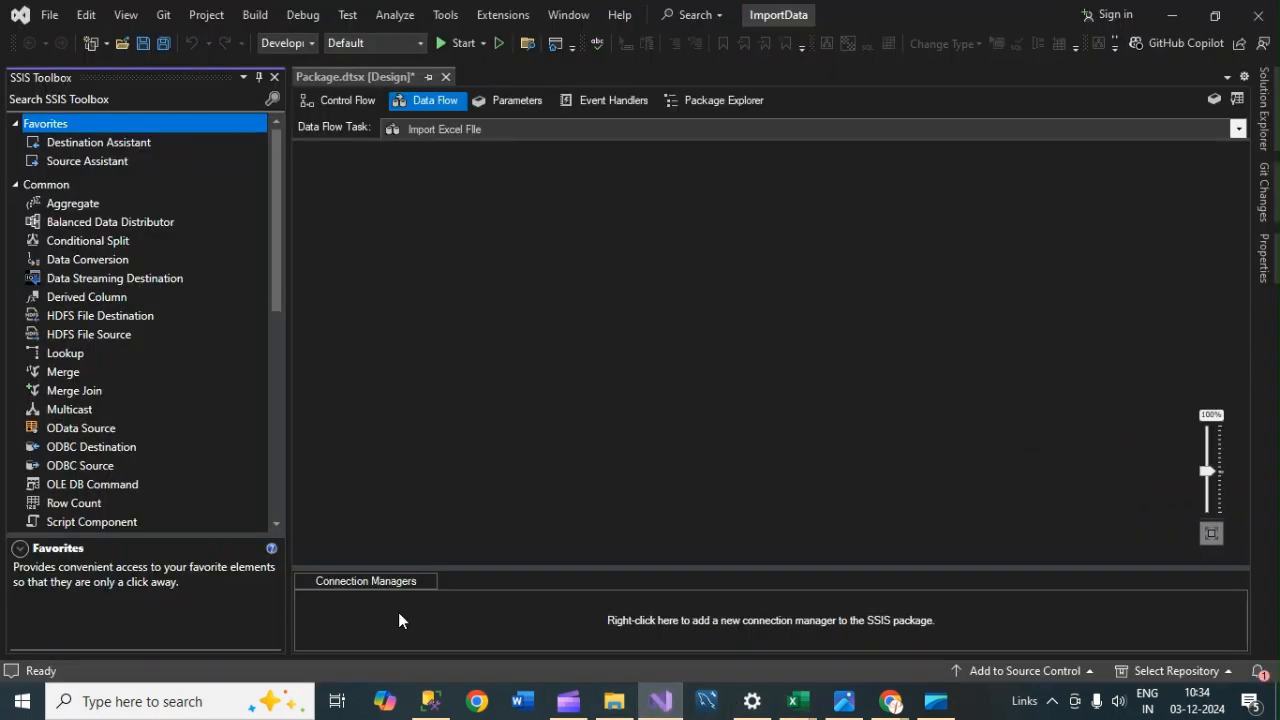
# Step: Add an Excel Source to the Import Excel File data flow
pyautogui.moveTo(277, 243)
pyautogui.mouseDown()
pyautogui.moveTo(263, 268)
pyautogui.moveTo(275, 231)
pyautogui.mouseUp()
pyautogui.scroll(-5, 250, 340)
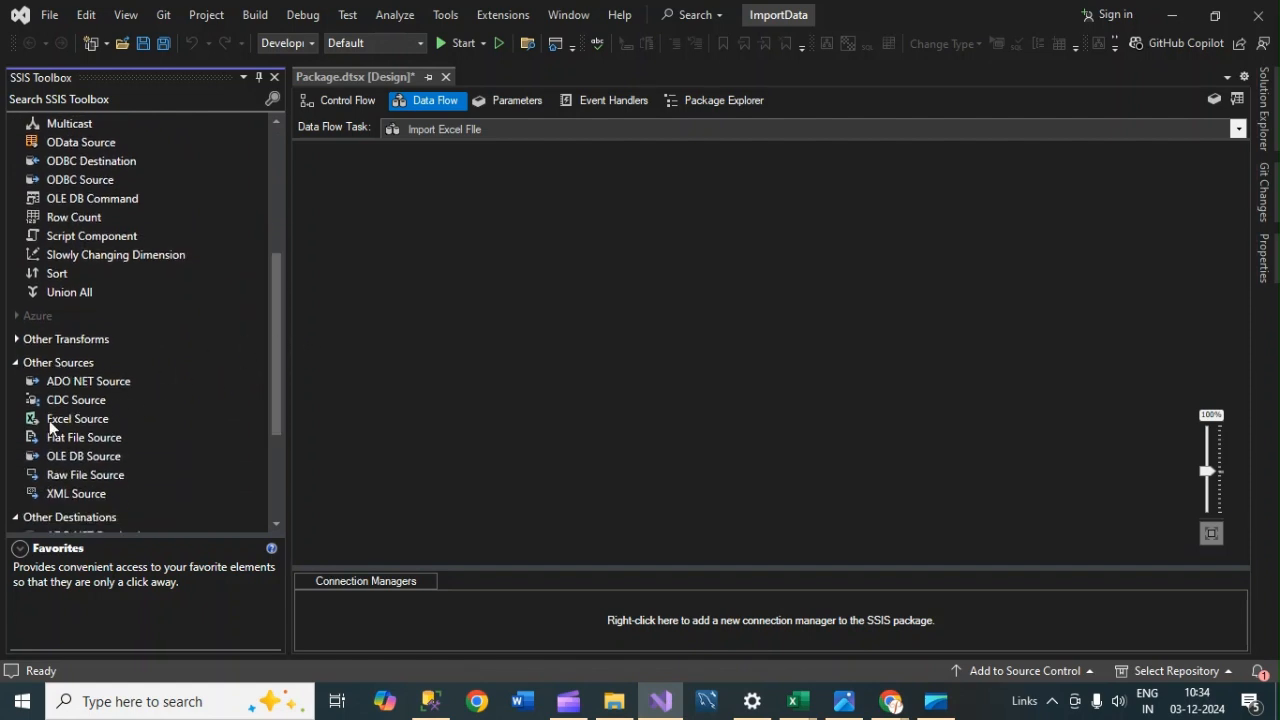
pyautogui.moveTo(49, 420); pyautogui.dragTo(178, 412)
pyautogui.moveTo(482, 280); pyautogui.dragTo(486, 257)
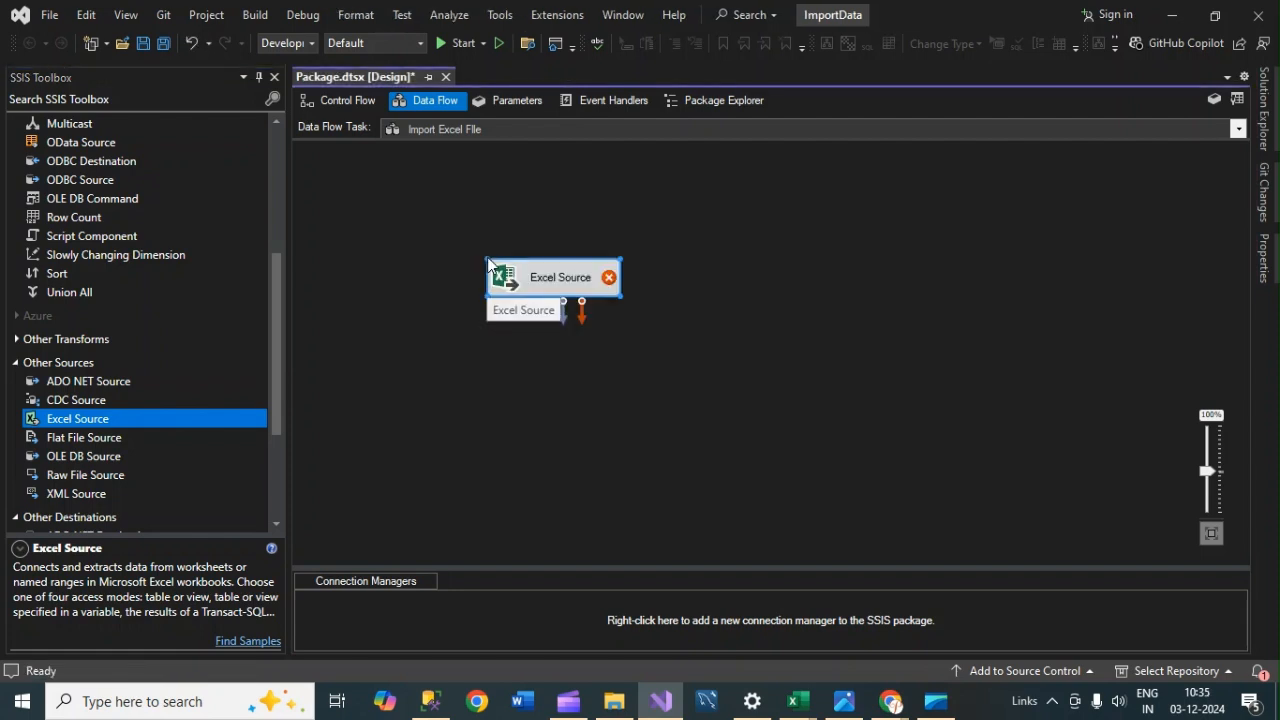
# Step: Create a new connection manager for the Excel Source using D:\SSIS Practical\Lab 1 - Import Data\Input\Employees.xlsx, with the first row as column names
pyautogui.click(574, 277)
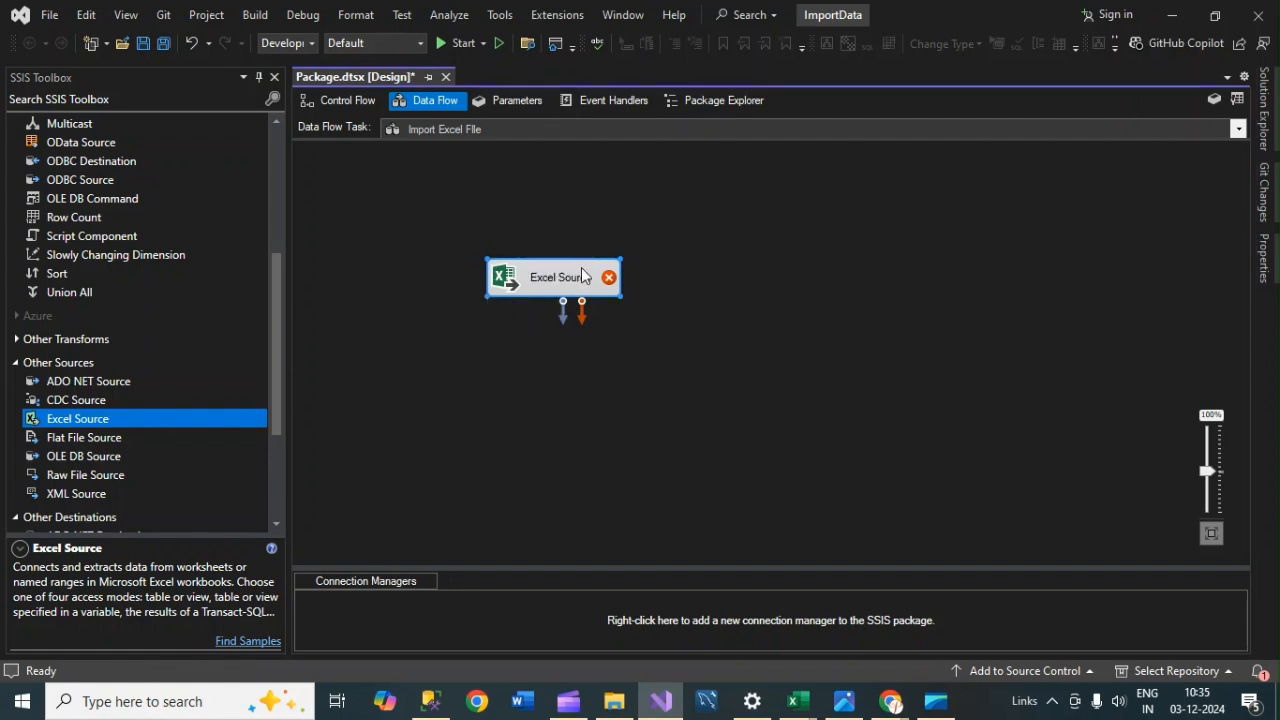
pyautogui.rightClick(581, 267)
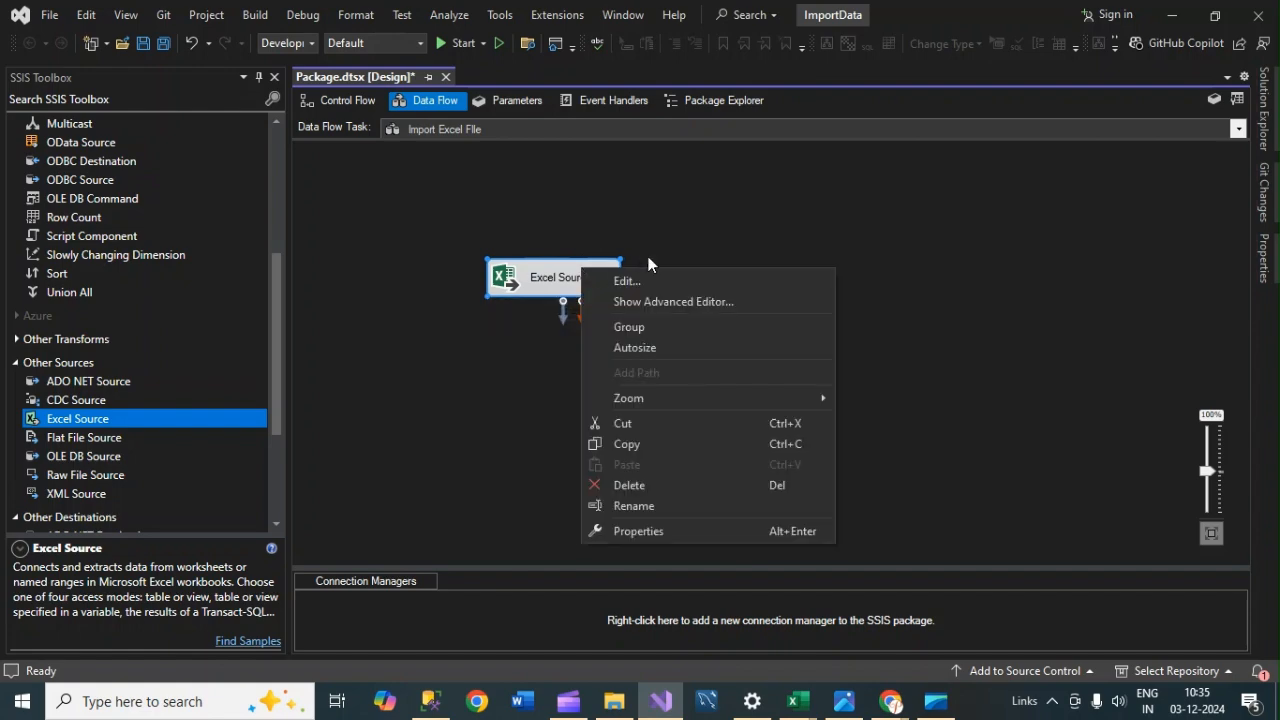
pyautogui.click(641, 281)
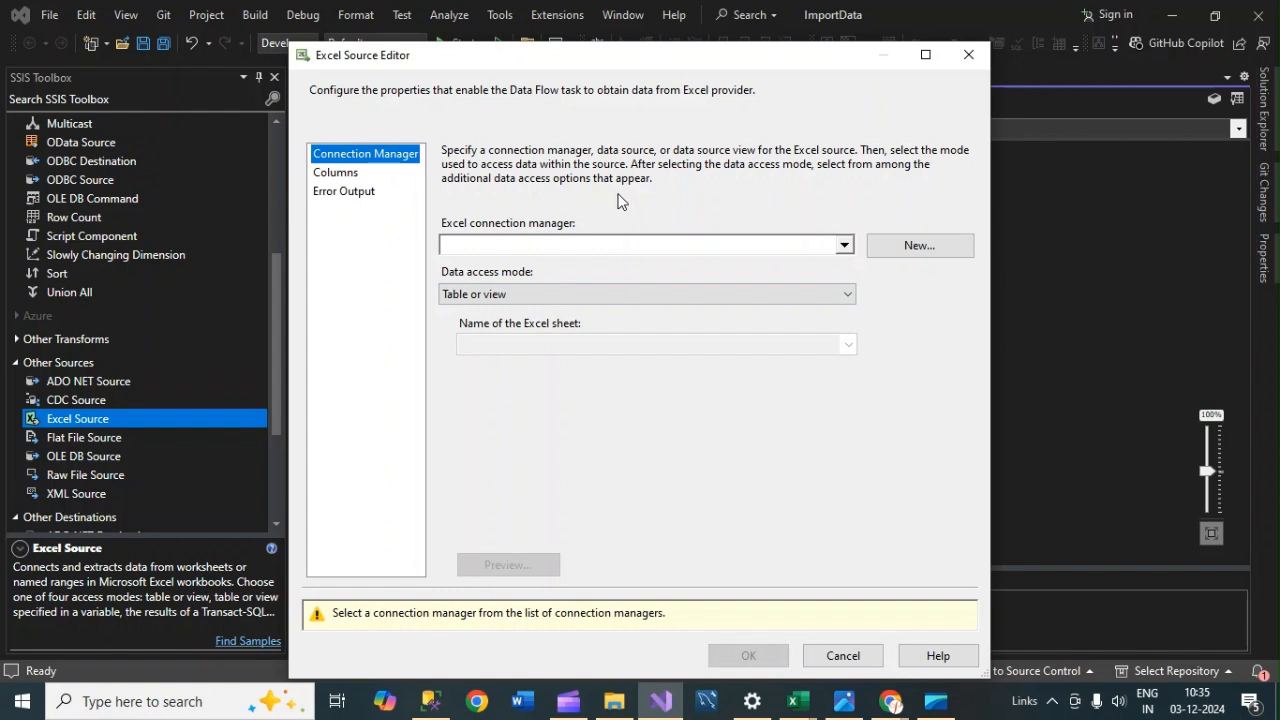
pyautogui.click(918, 248)
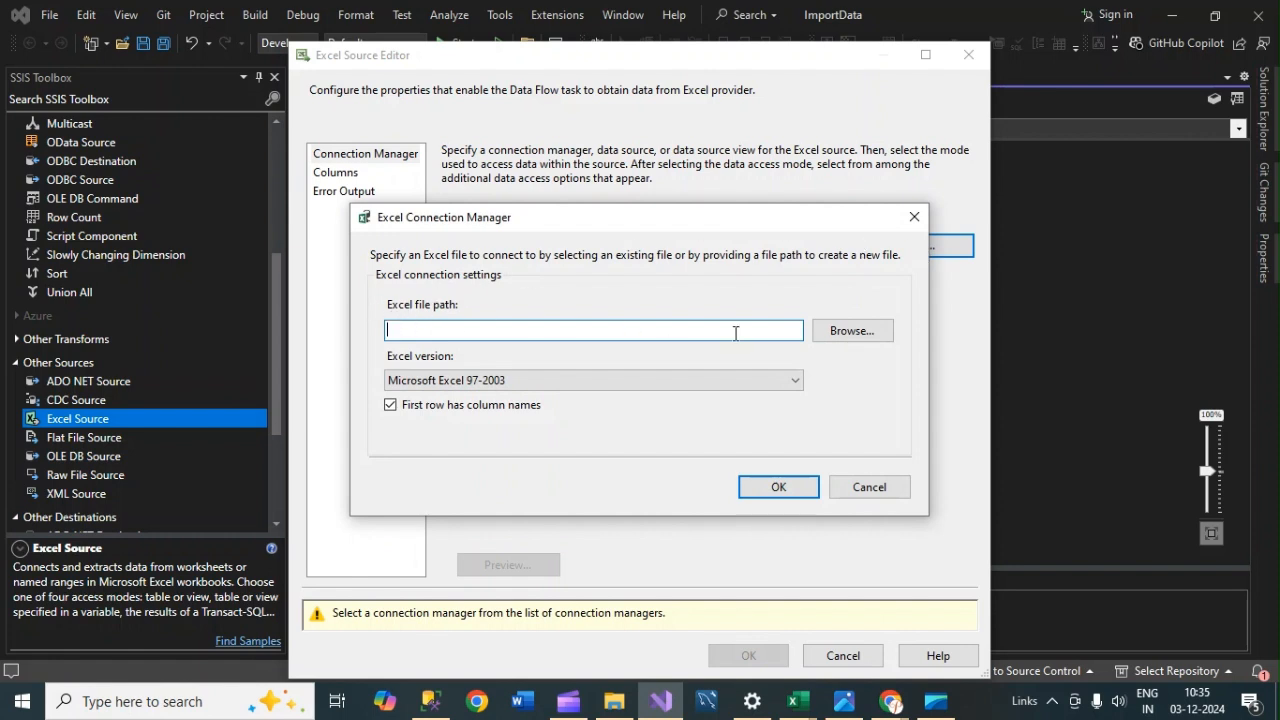
pyautogui.click(881, 340)
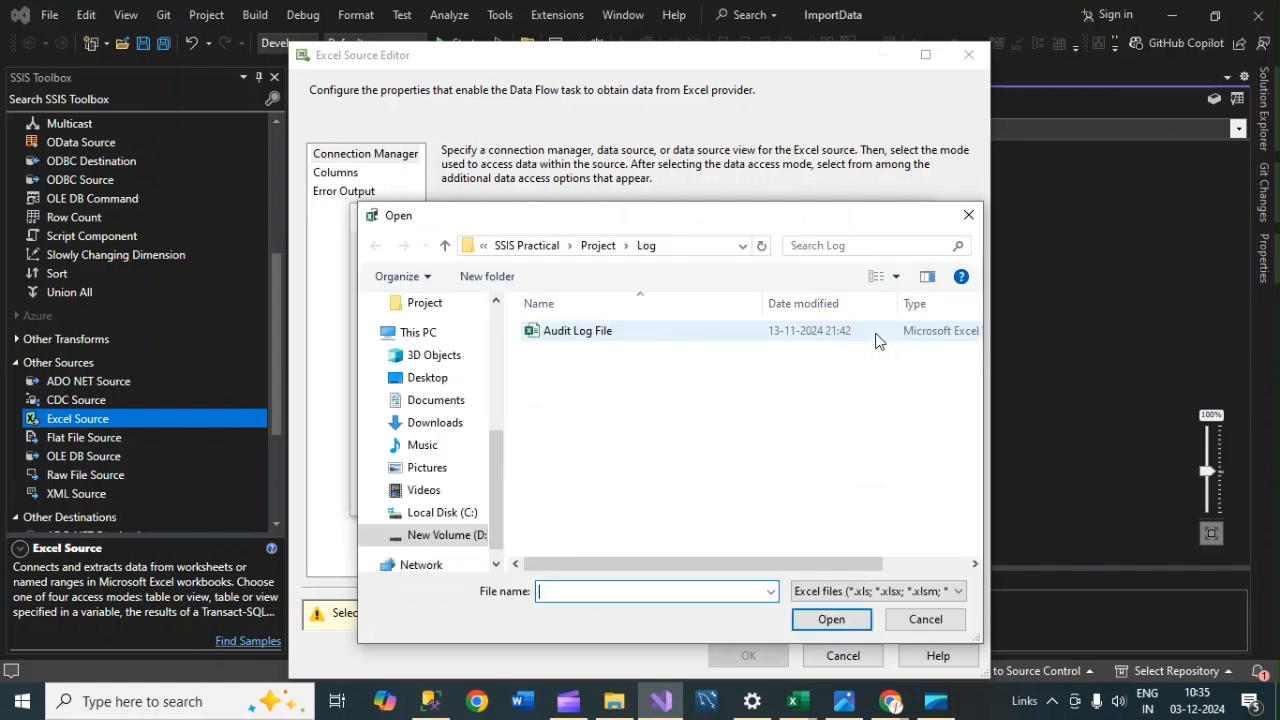
pyautogui.scroll(-1, 500, 452)
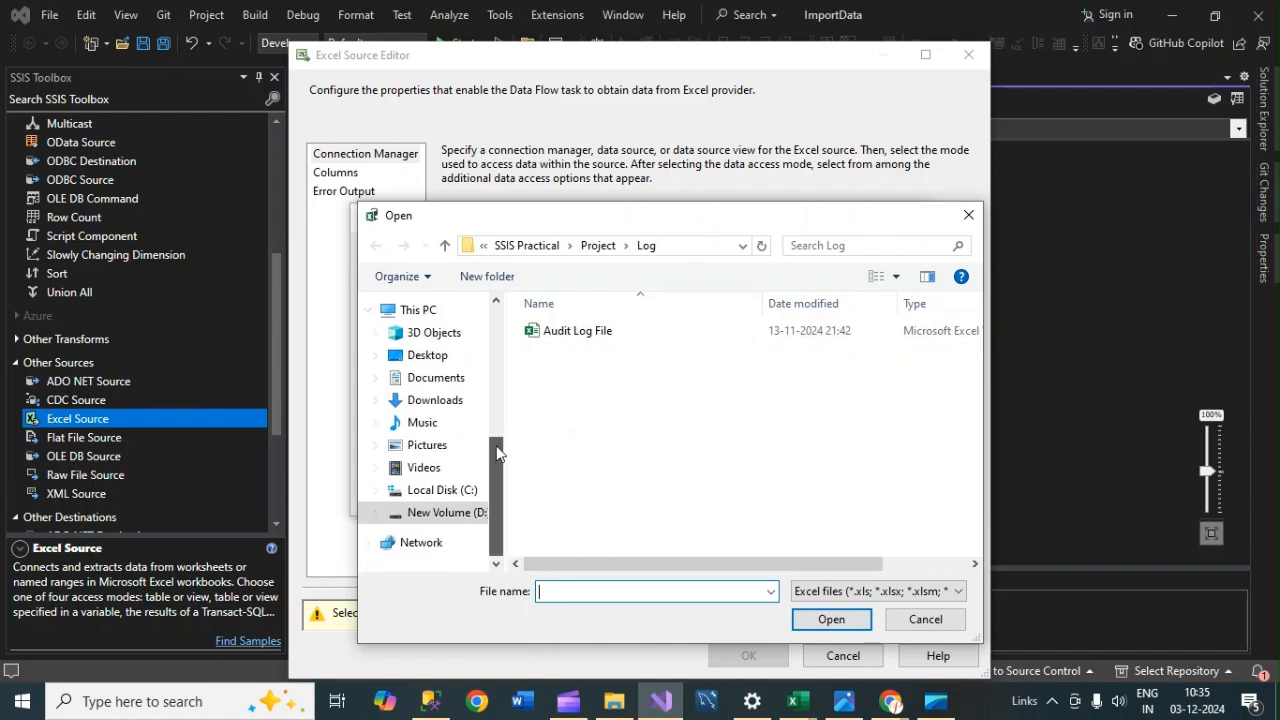
pyautogui.click(446, 512)
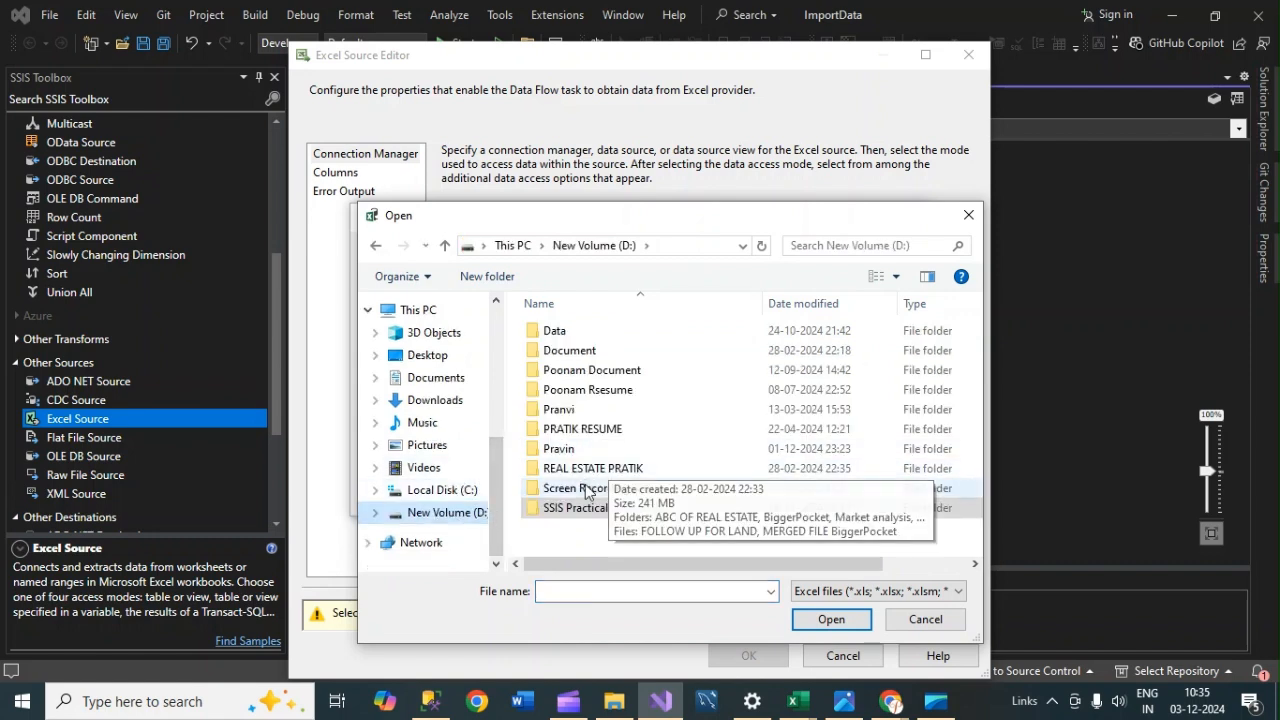
pyautogui.doubleClick(580, 507)
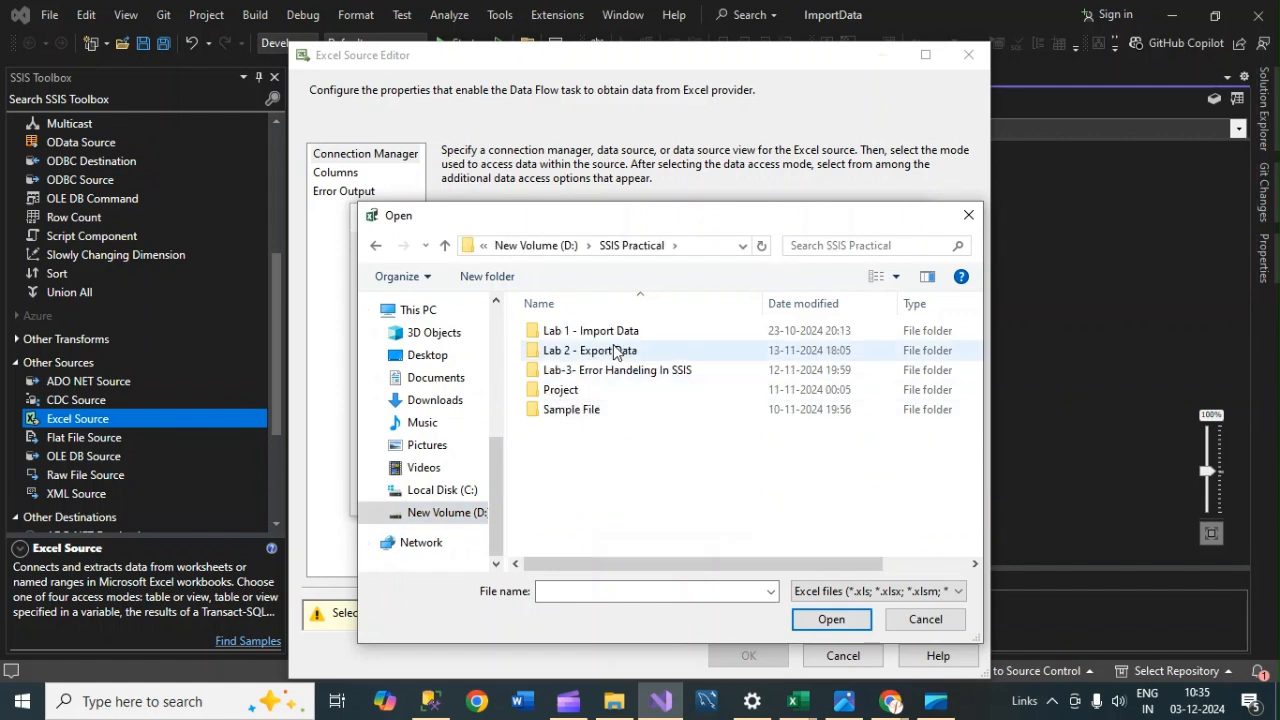
pyautogui.doubleClick(580, 333)
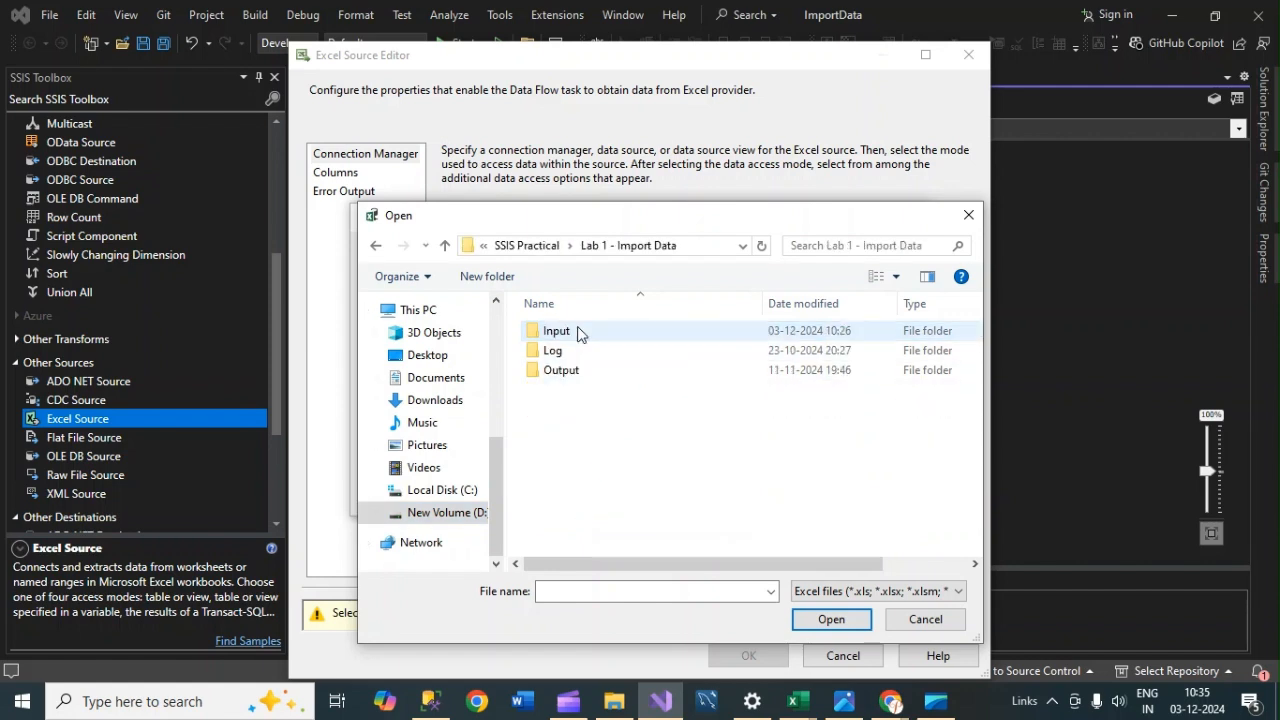
pyautogui.doubleClick(578, 333)
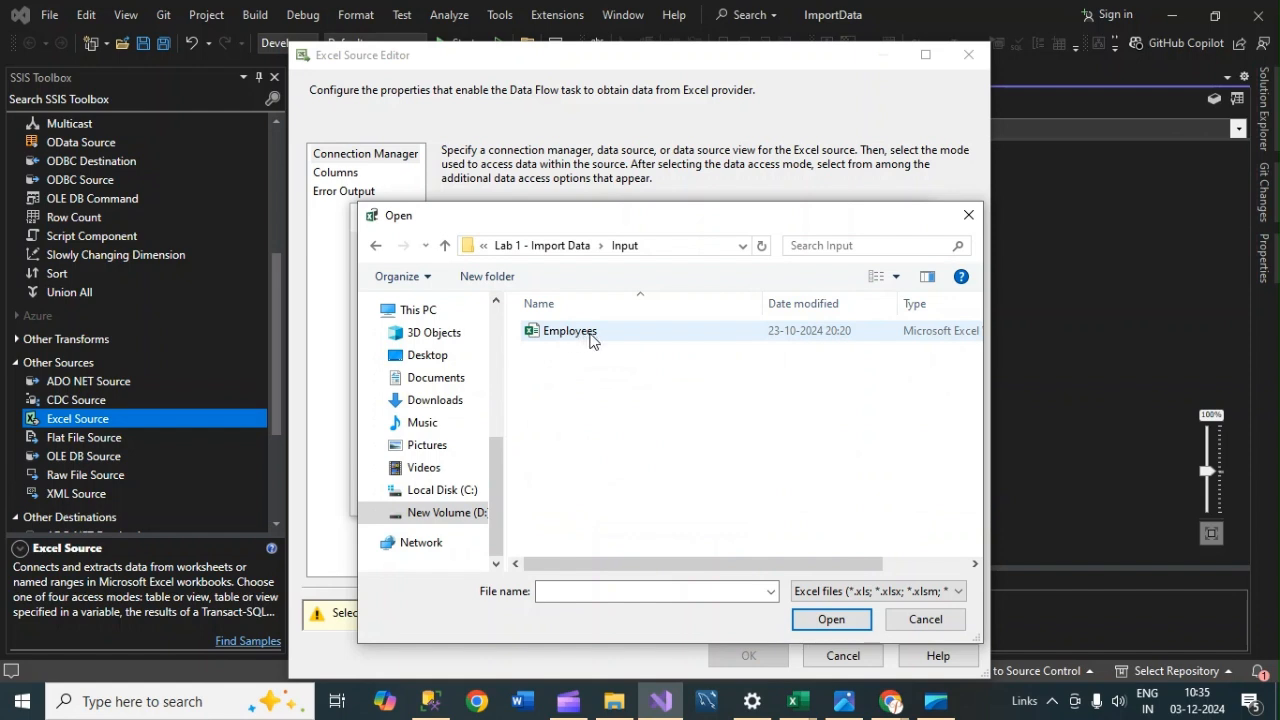
pyautogui.doubleClick(590, 337)
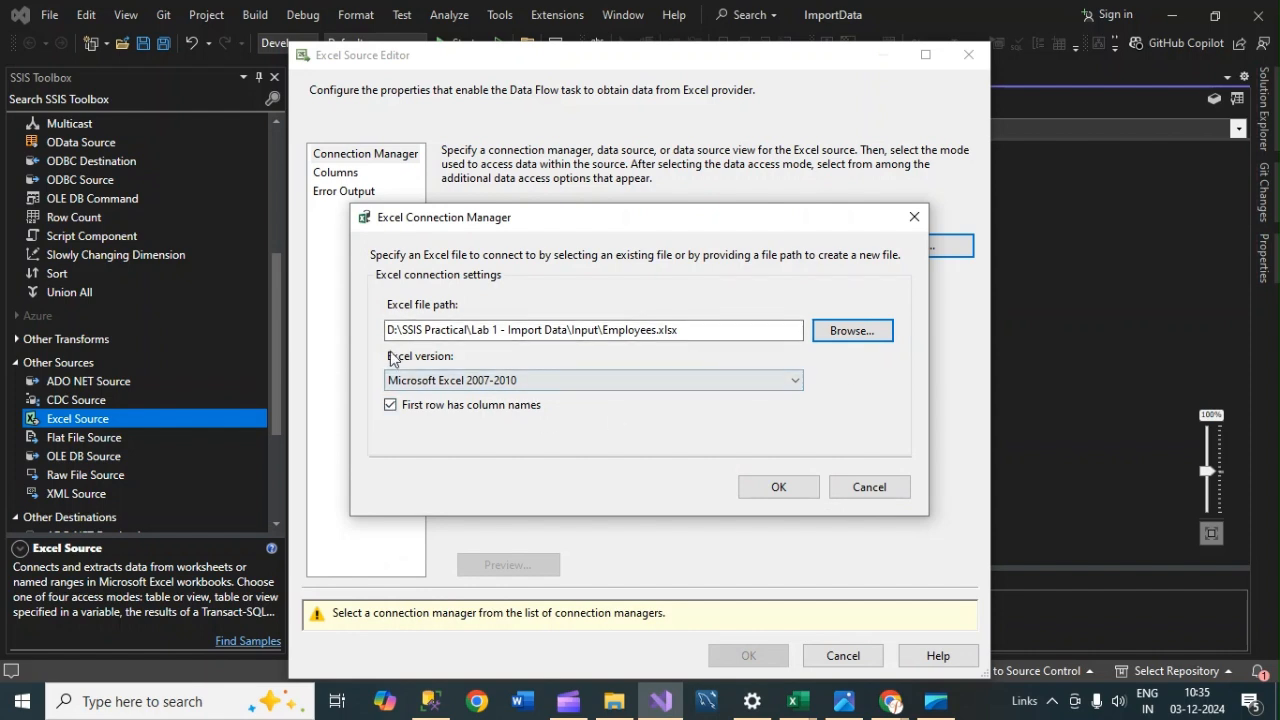
pyautogui.click(778, 486)
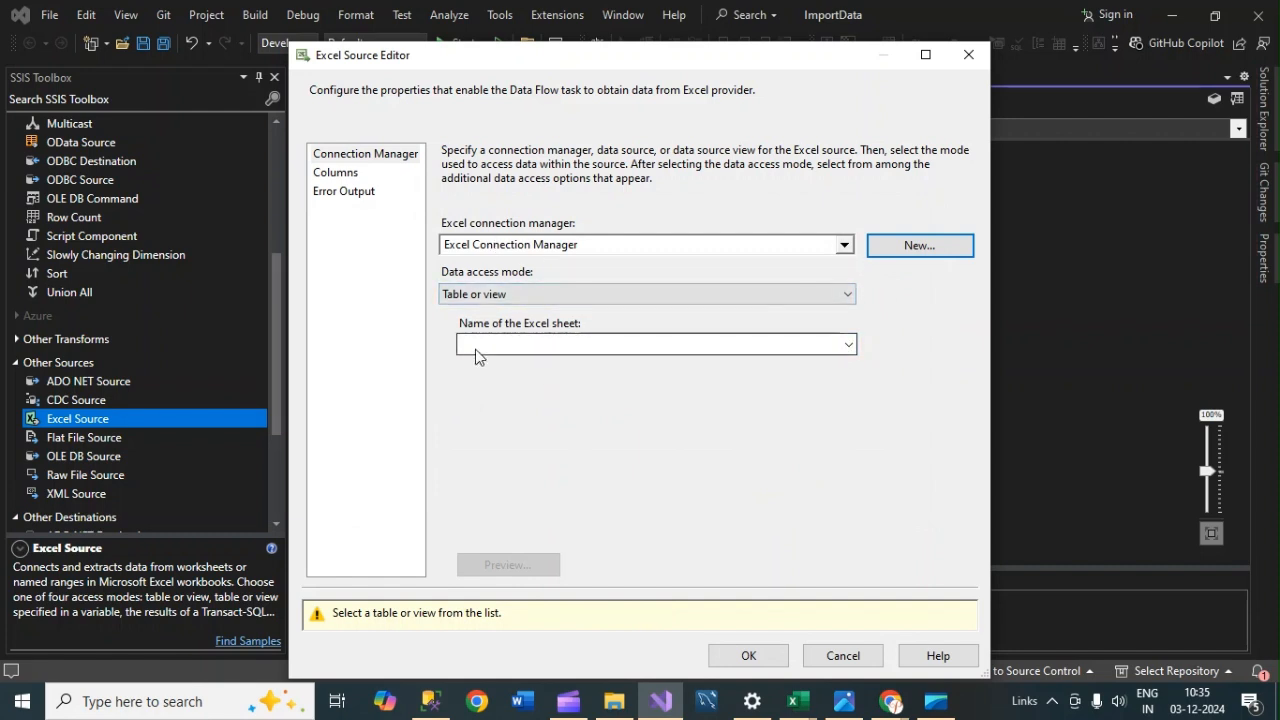
# Step: Select Sheet1$ as the source's Excel sheet and compare its data preview with the Employees workbook in Excel
pyautogui.click(847, 345)
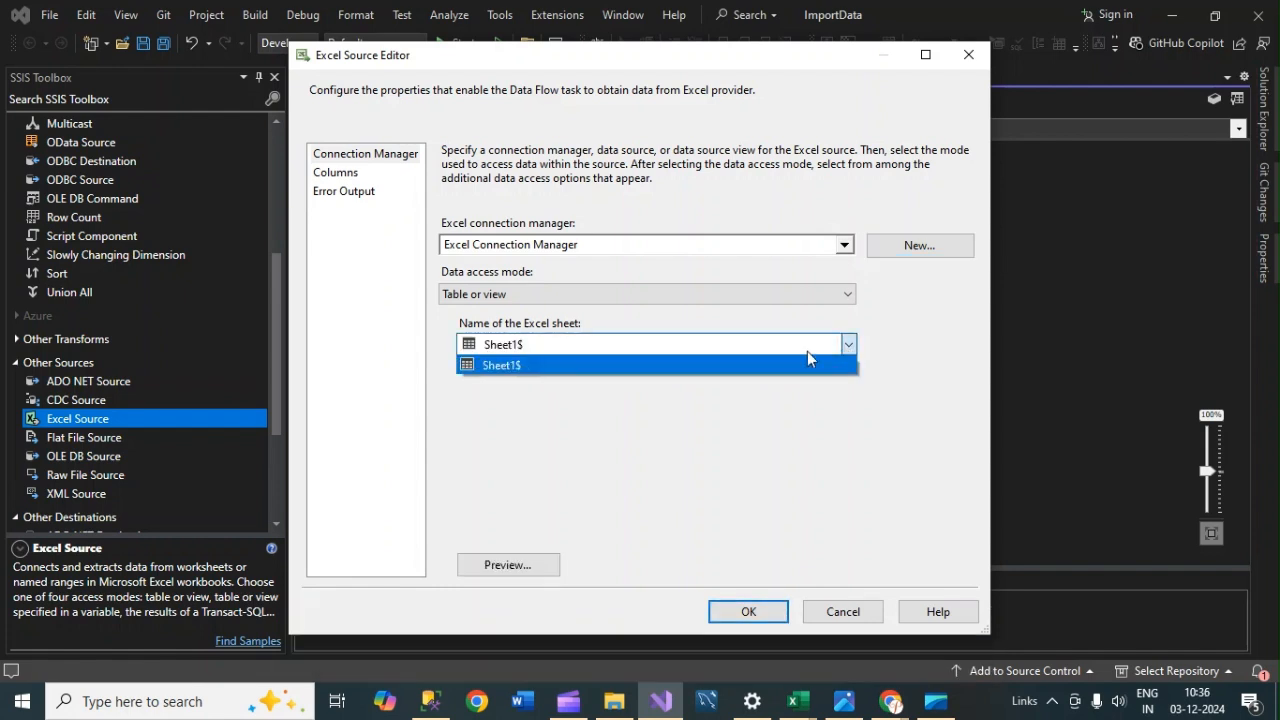
pyautogui.click(503, 365)
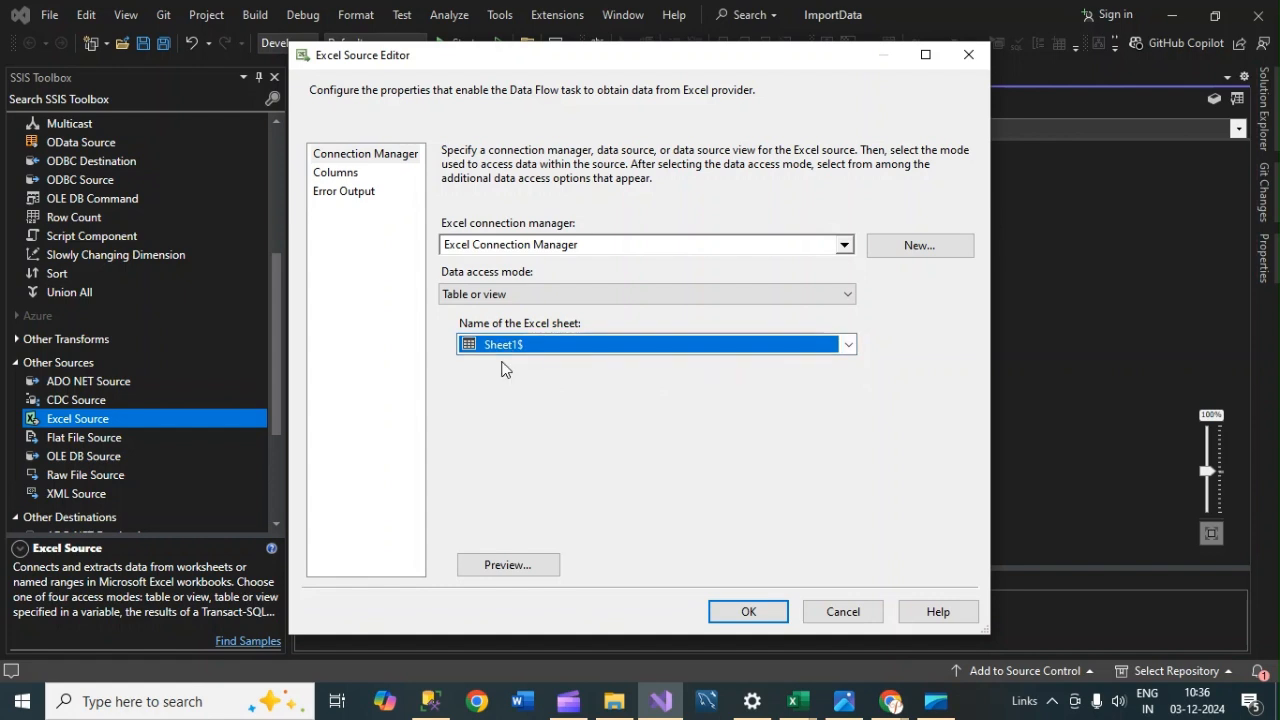
pyautogui.click(514, 569)
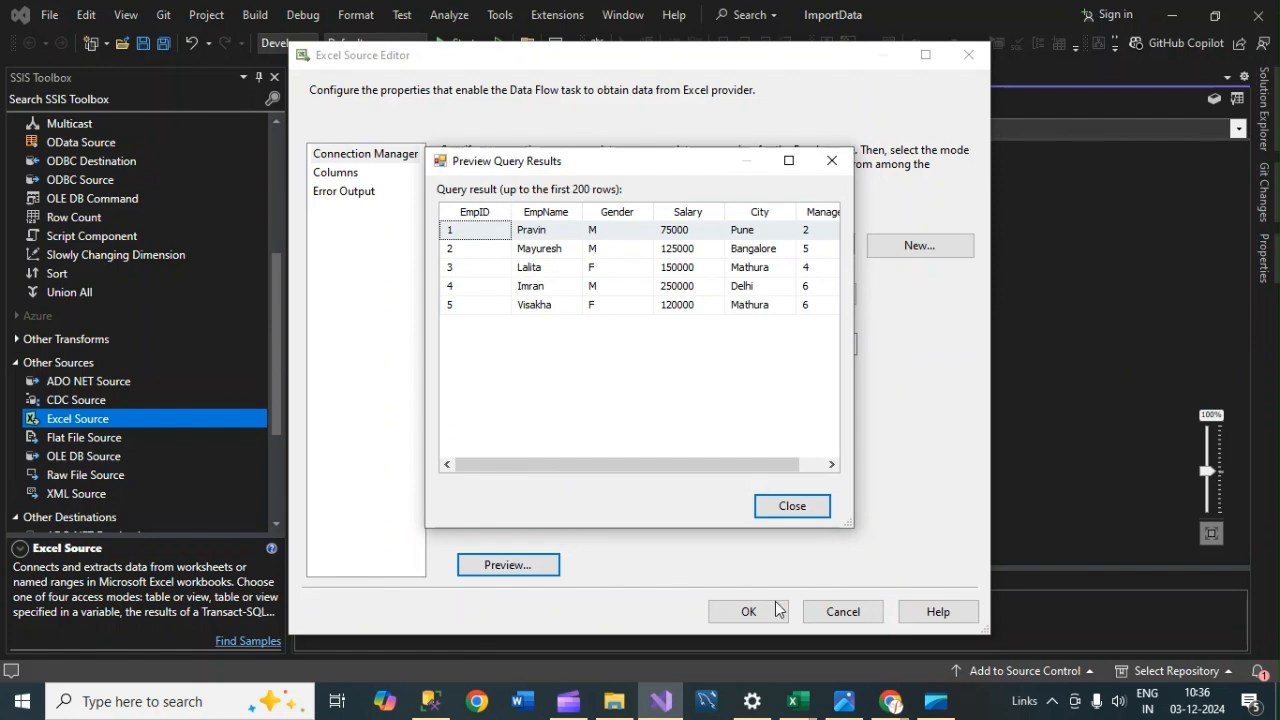
pyautogui.click(795, 701)
pyautogui.click(1022, 613)
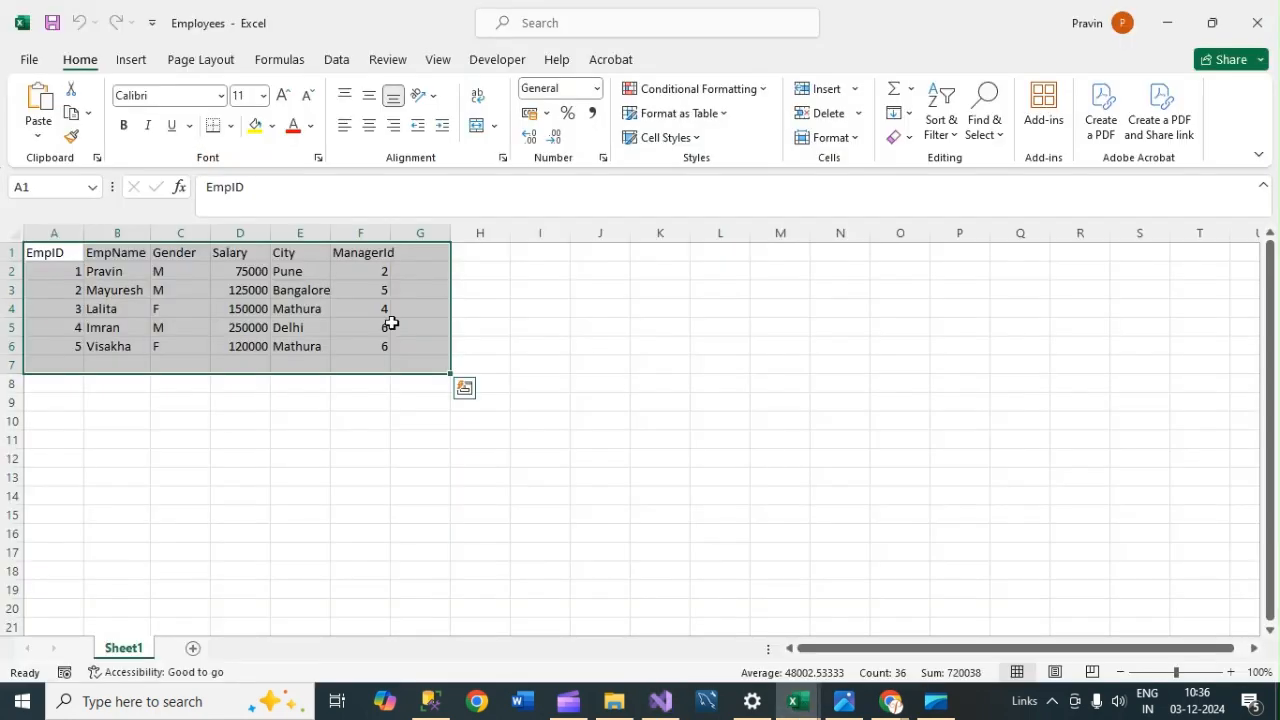
# Step: Return to Visual Studio, close the Sheet1$ data preview and try to show the Excel Source's column mappings
pyautogui.click(176, 312)
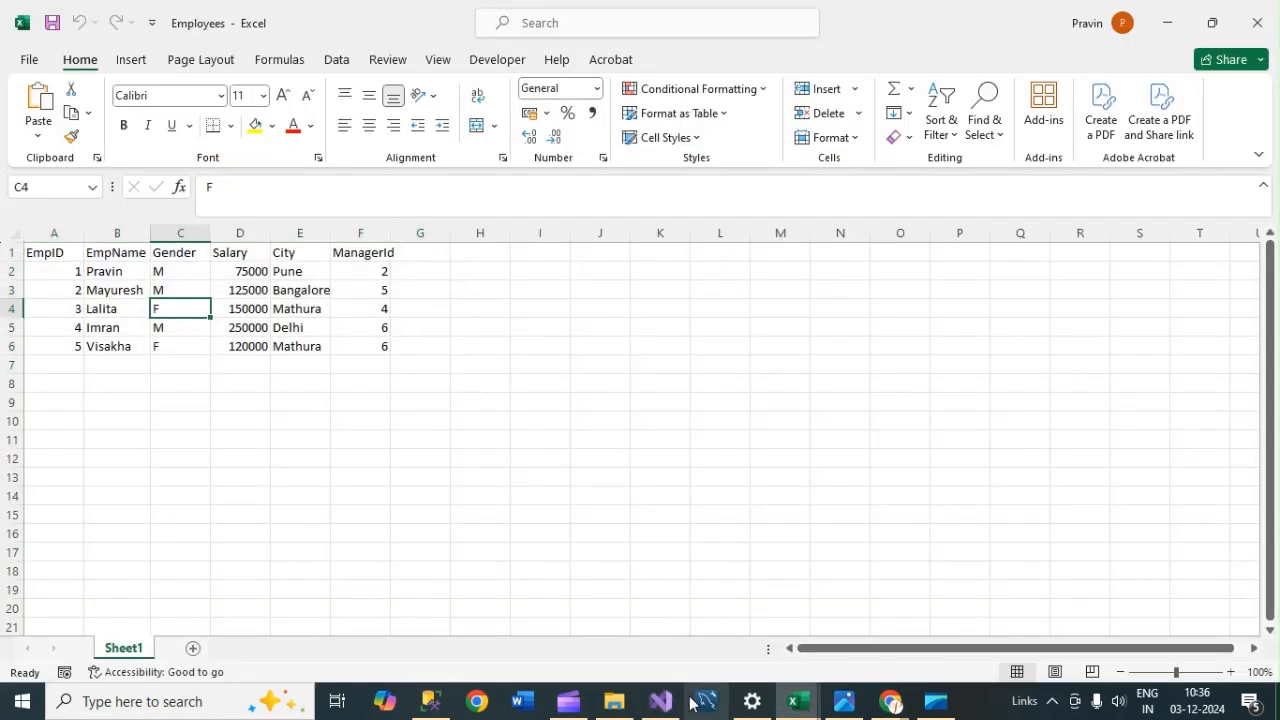
pyautogui.click(660, 701)
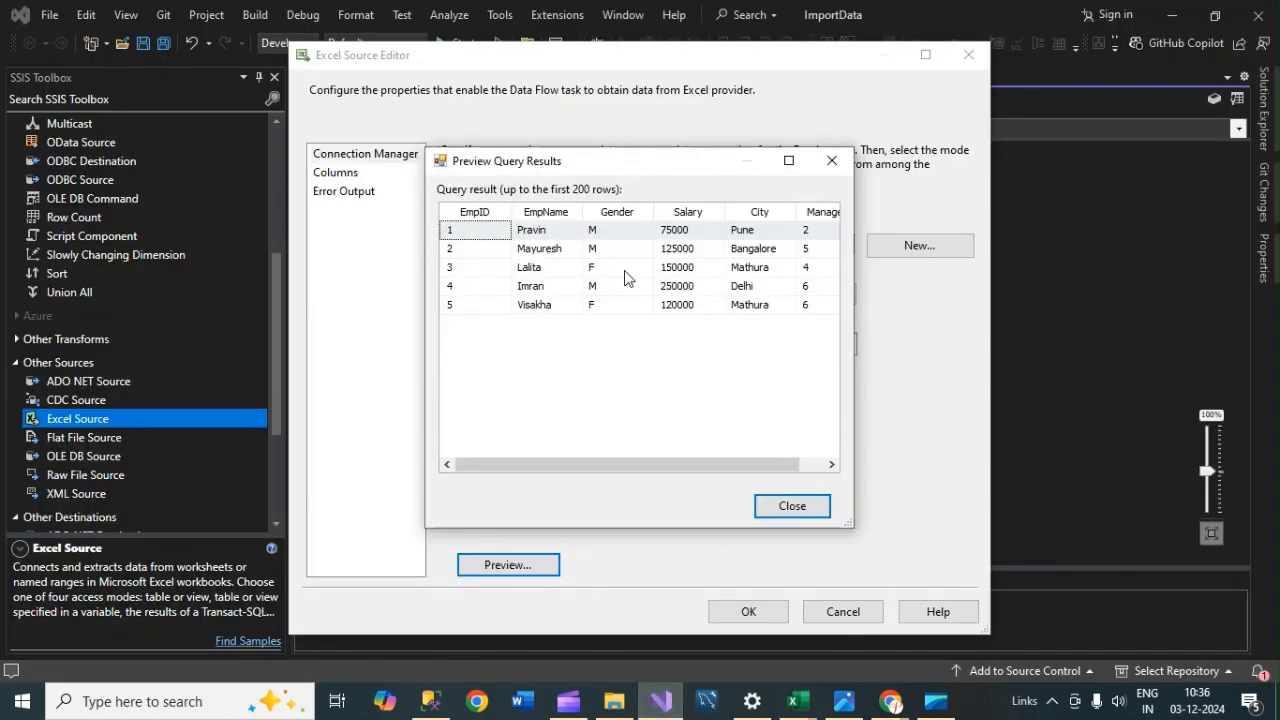
pyautogui.click(792, 507)
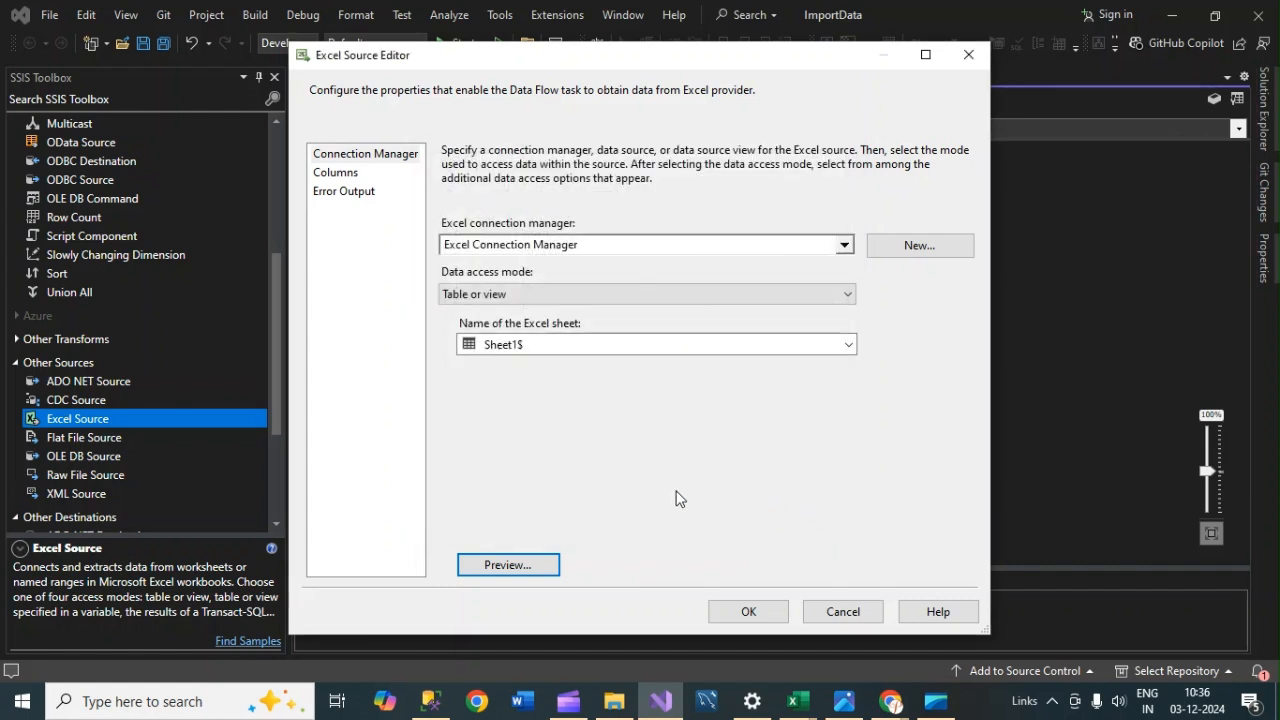
pyautogui.click(338, 176)
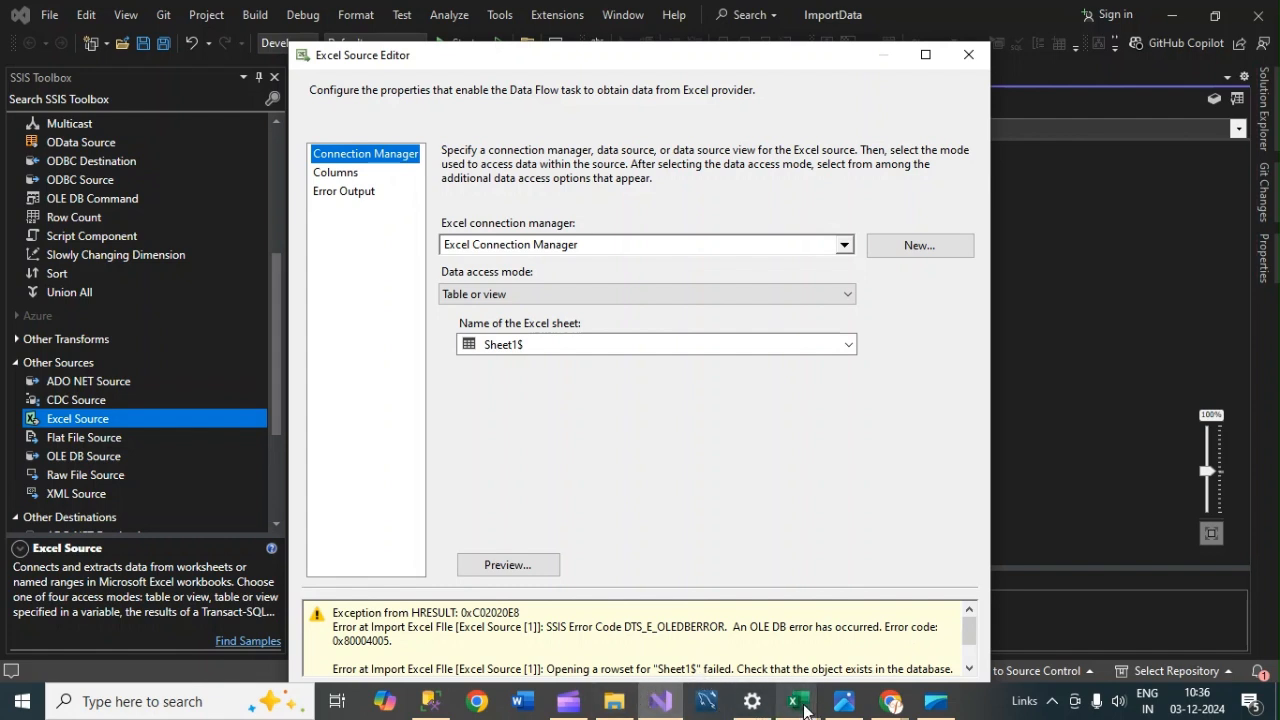
# Step: Close the Employees workbook in Excel, then retry showing the Excel Source's columns in Visual Studio
pyautogui.moveTo(803, 708)
pyautogui.click(952, 617)
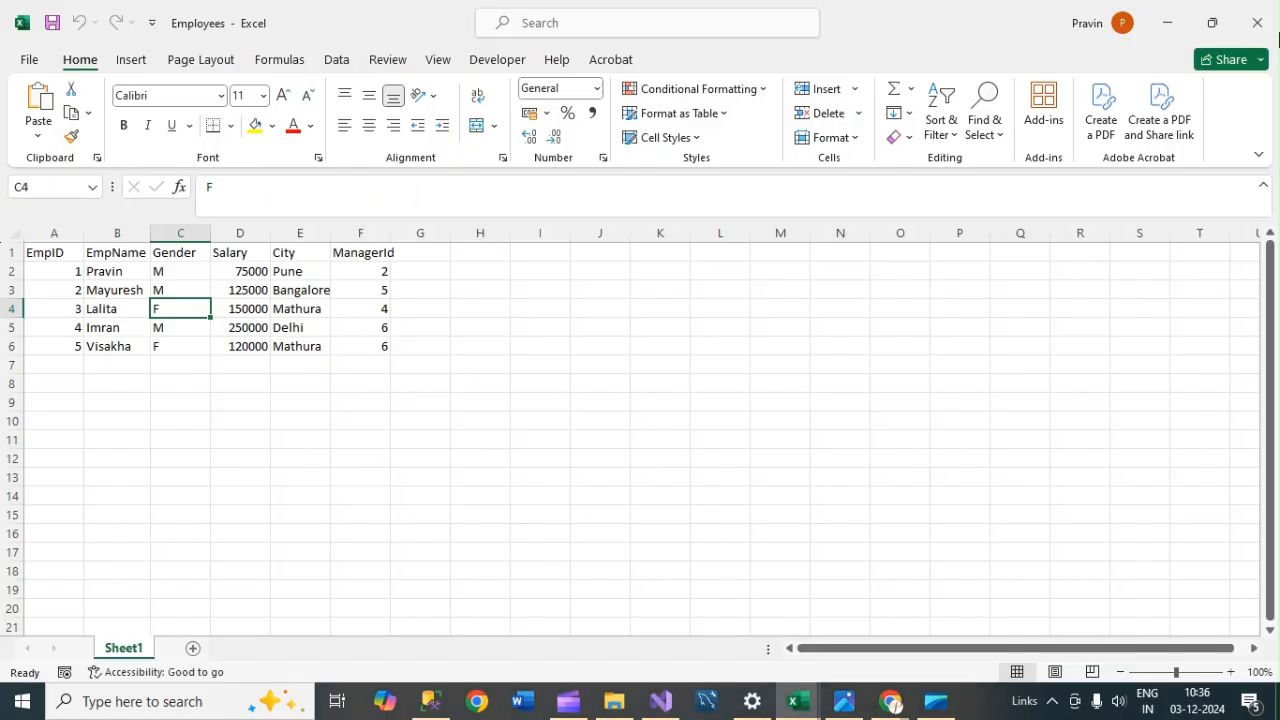
pyautogui.click(1257, 22)
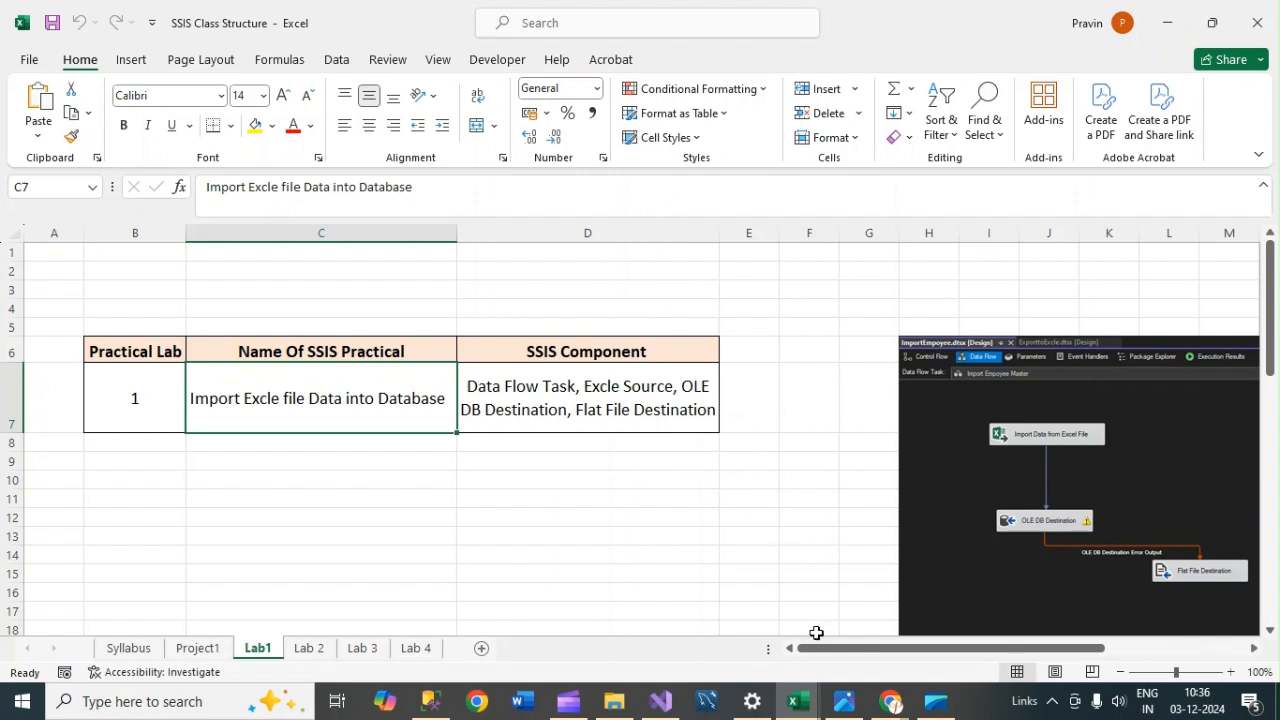
pyautogui.click(614, 701)
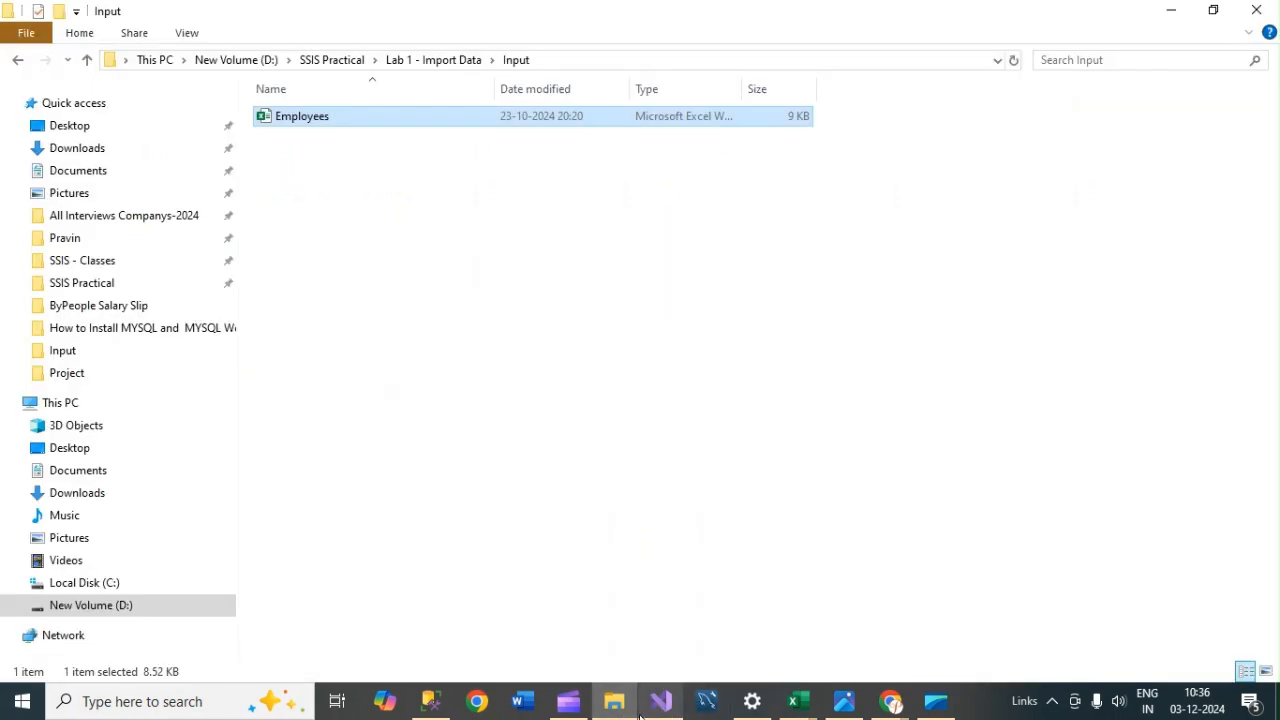
pyautogui.click(814, 710)
pyautogui.click(660, 701)
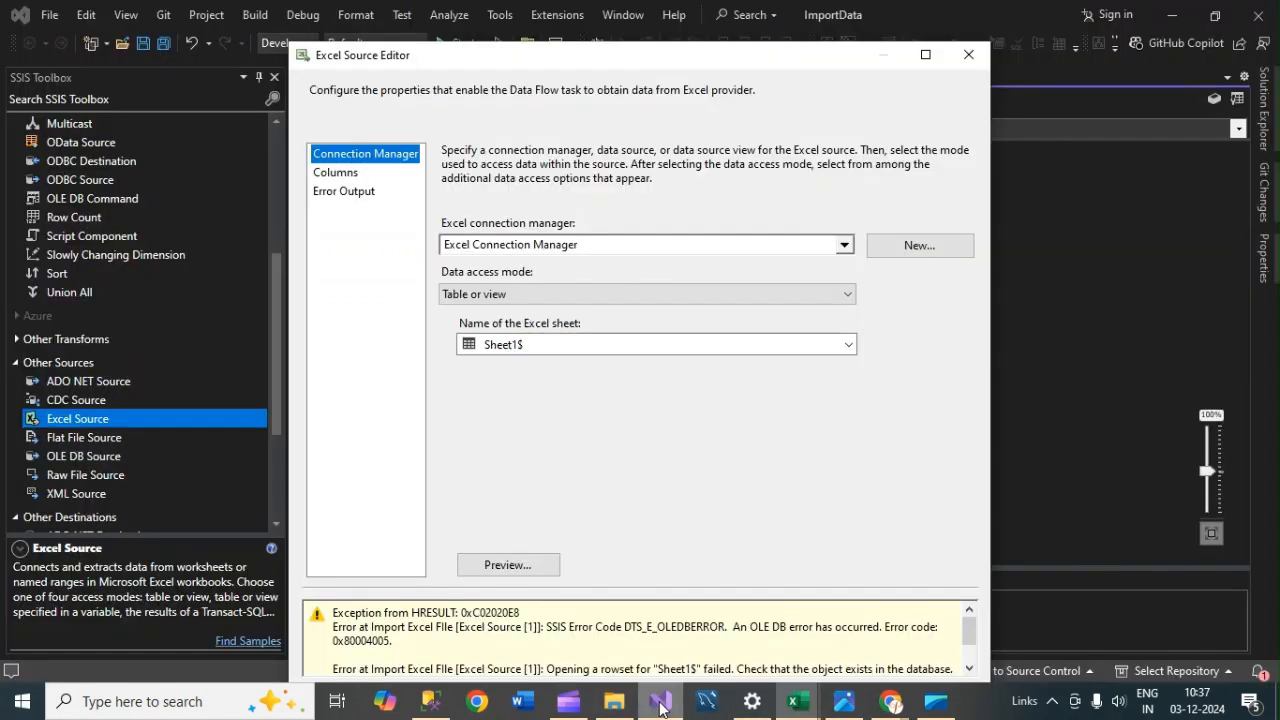
pyautogui.click(340, 174)
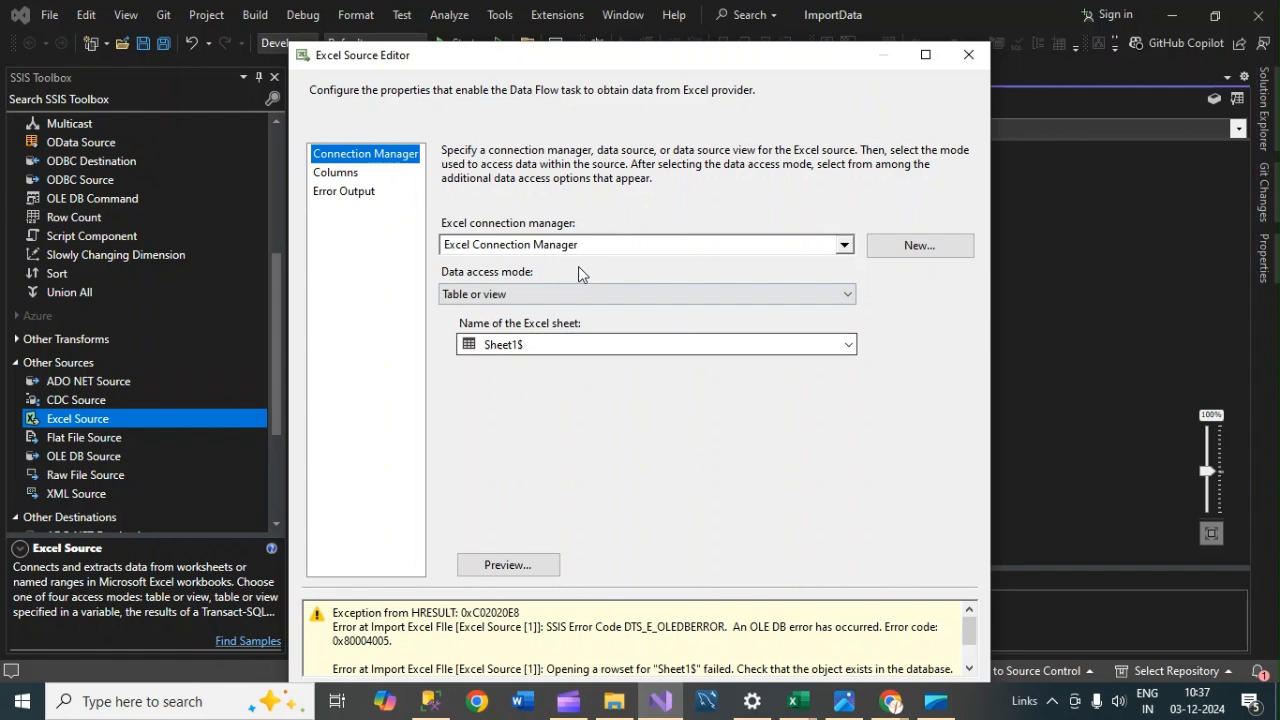
# Step: Reselect Sheet1$ as the source's Excel sheet and try to preview its data again
pyautogui.click(514, 346)
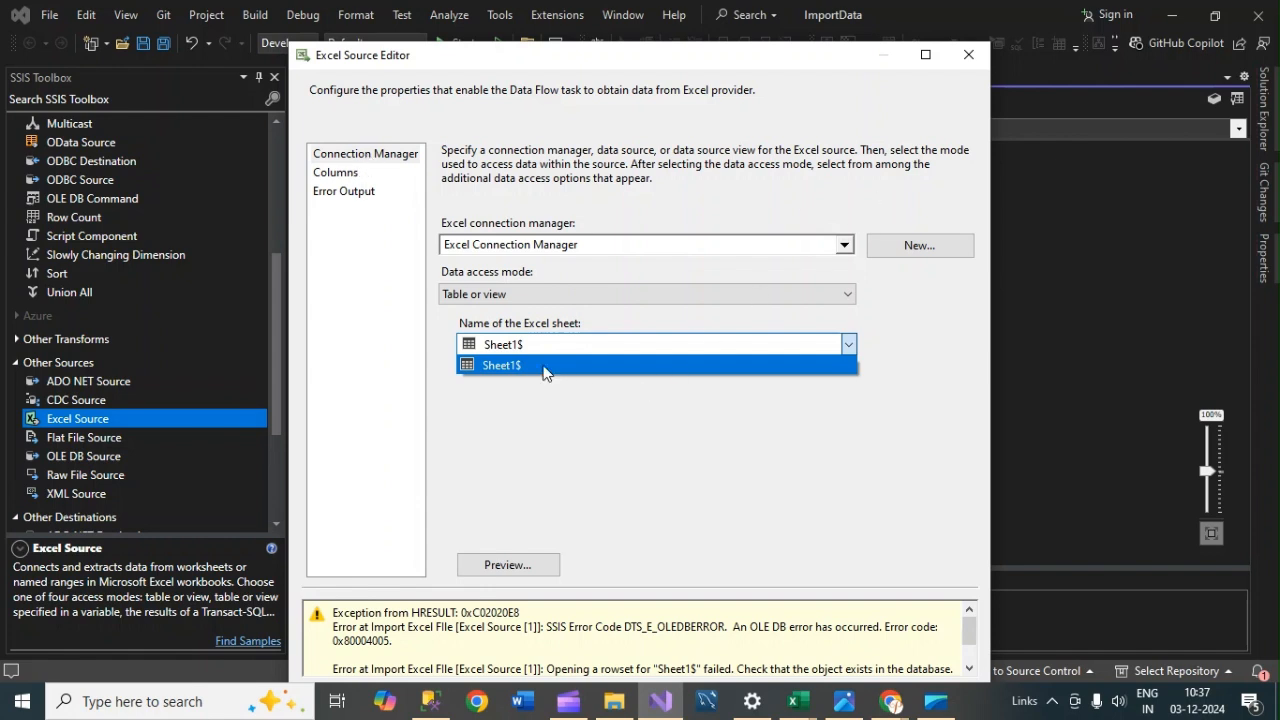
pyautogui.click(520, 365)
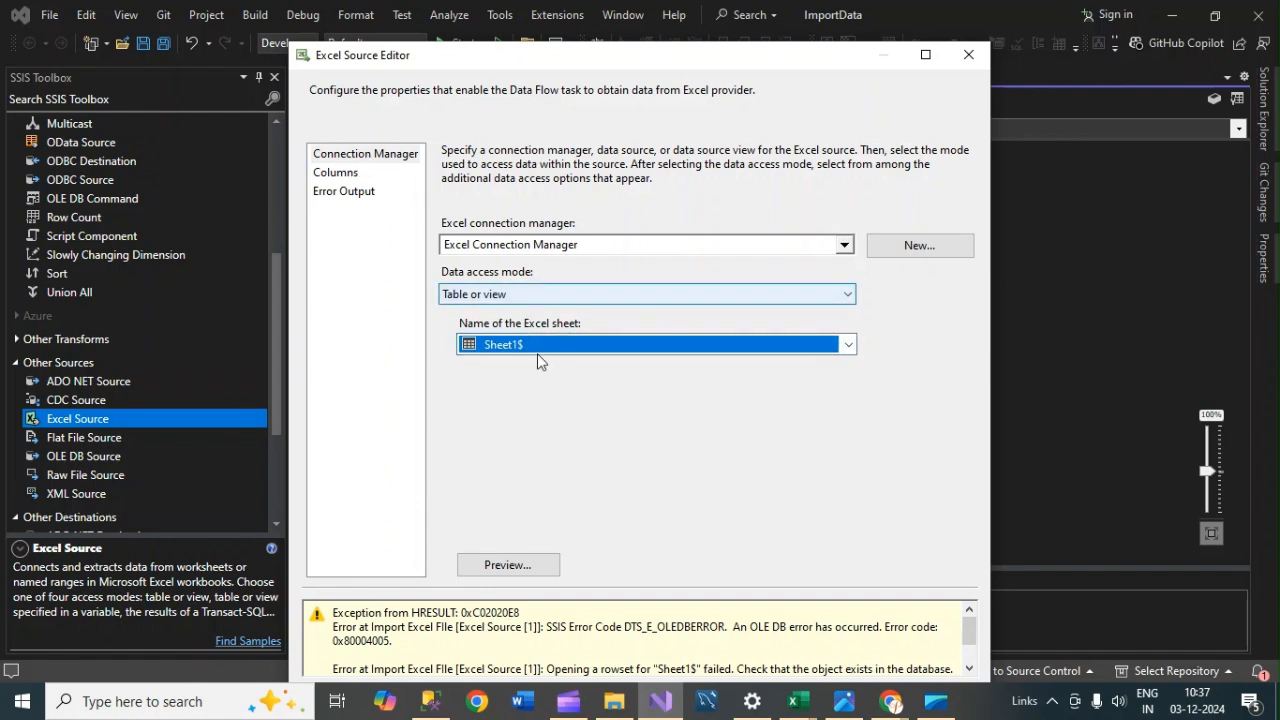
pyautogui.click(537, 563)
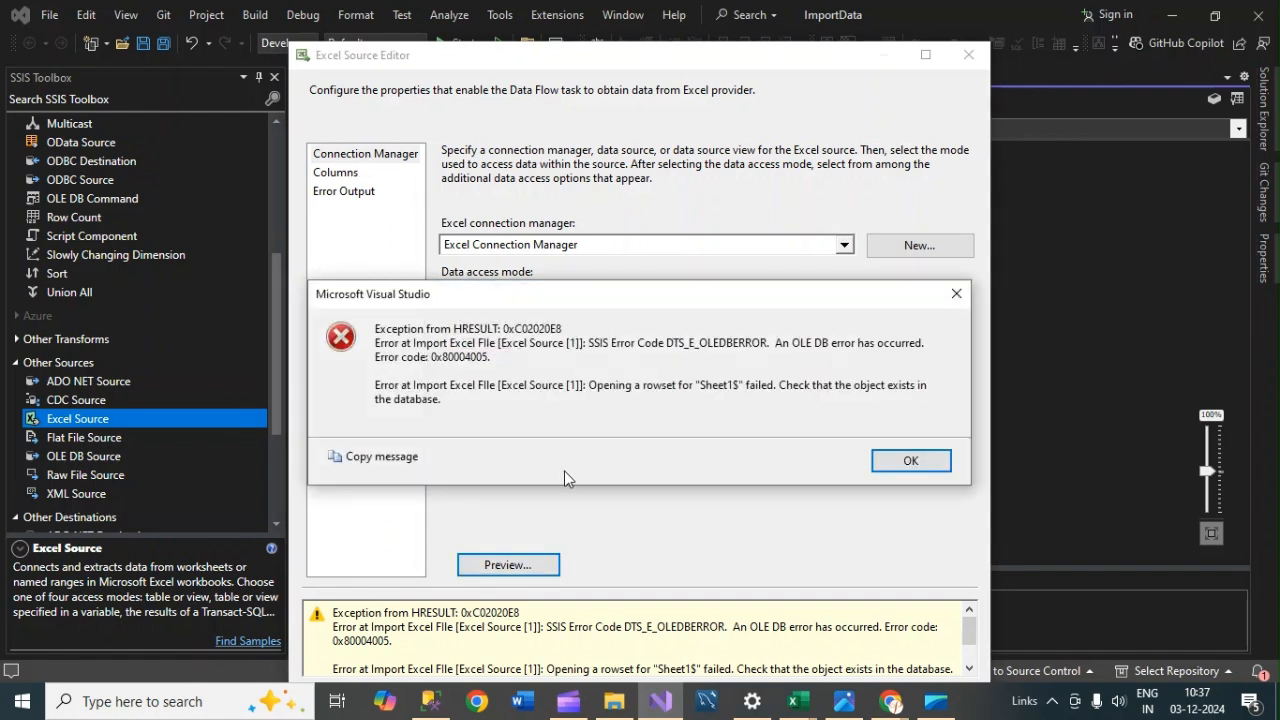
pyautogui.click(906, 460)
pyautogui.click(521, 352)
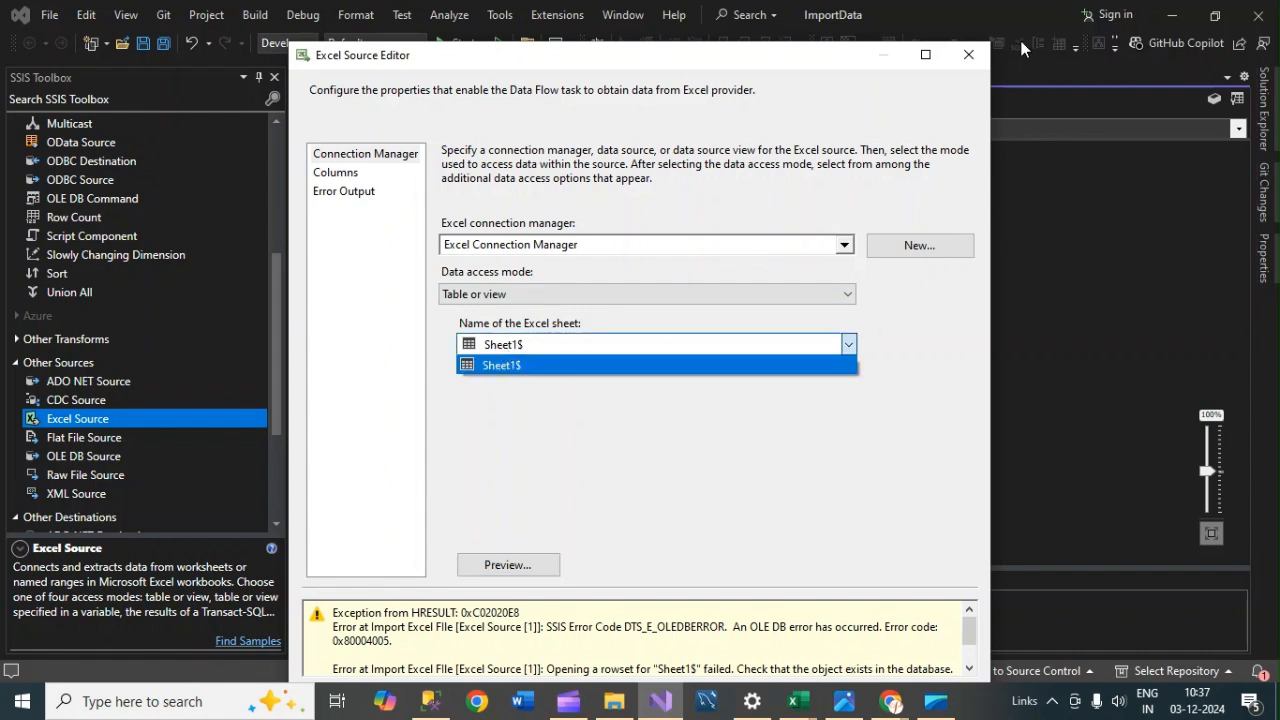
# Step: Switch to File Explorer and make a copy of the Employees workbook in the Input folder
pyautogui.click(797, 704)
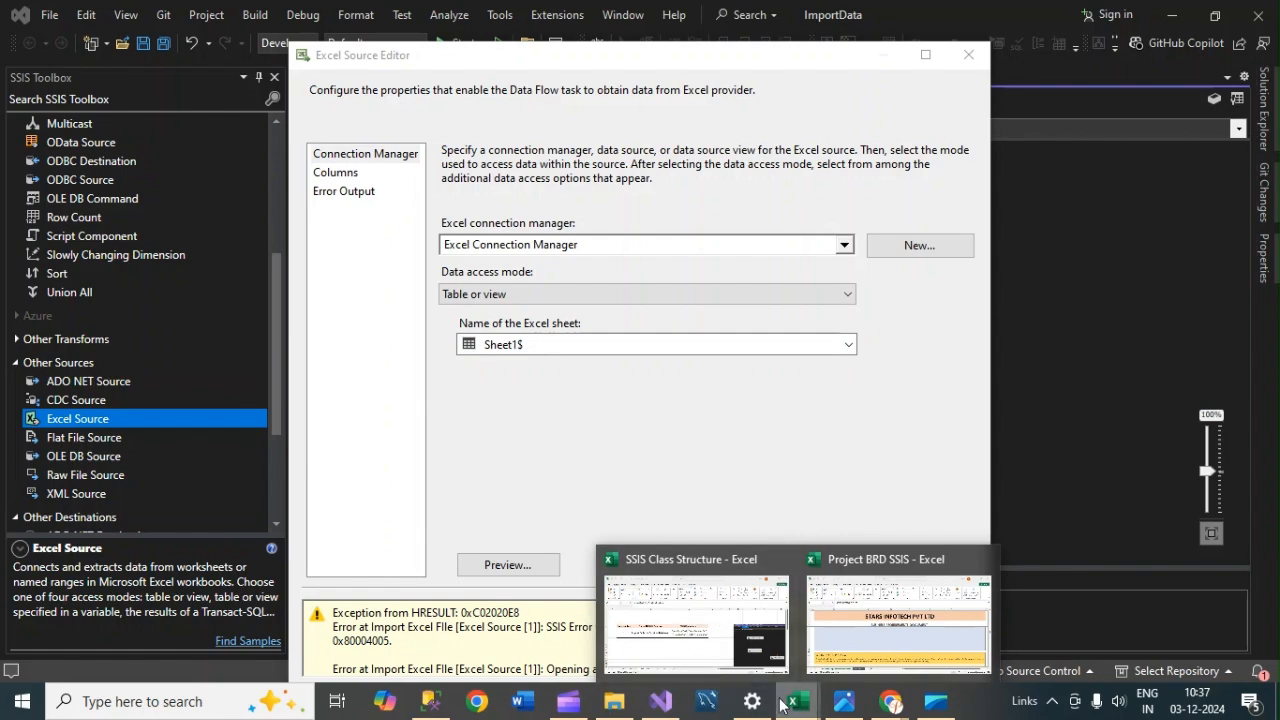
pyautogui.click(616, 702)
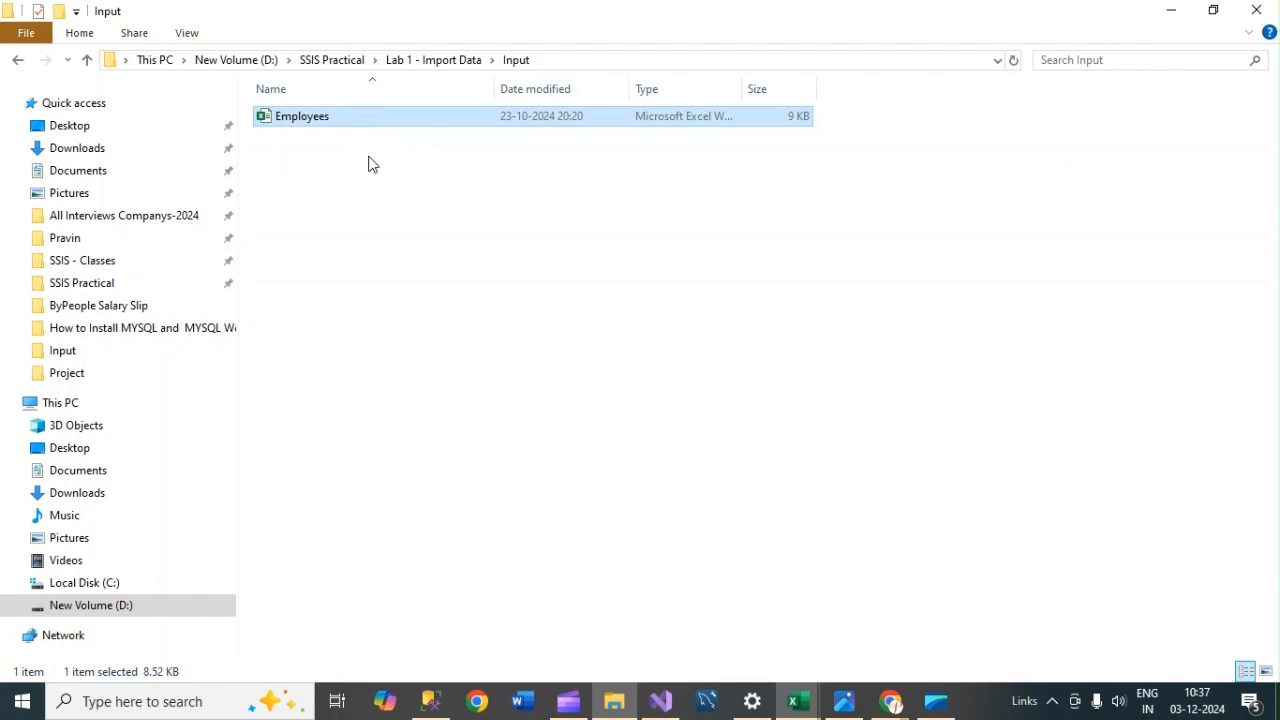
pyautogui.click(395, 212)
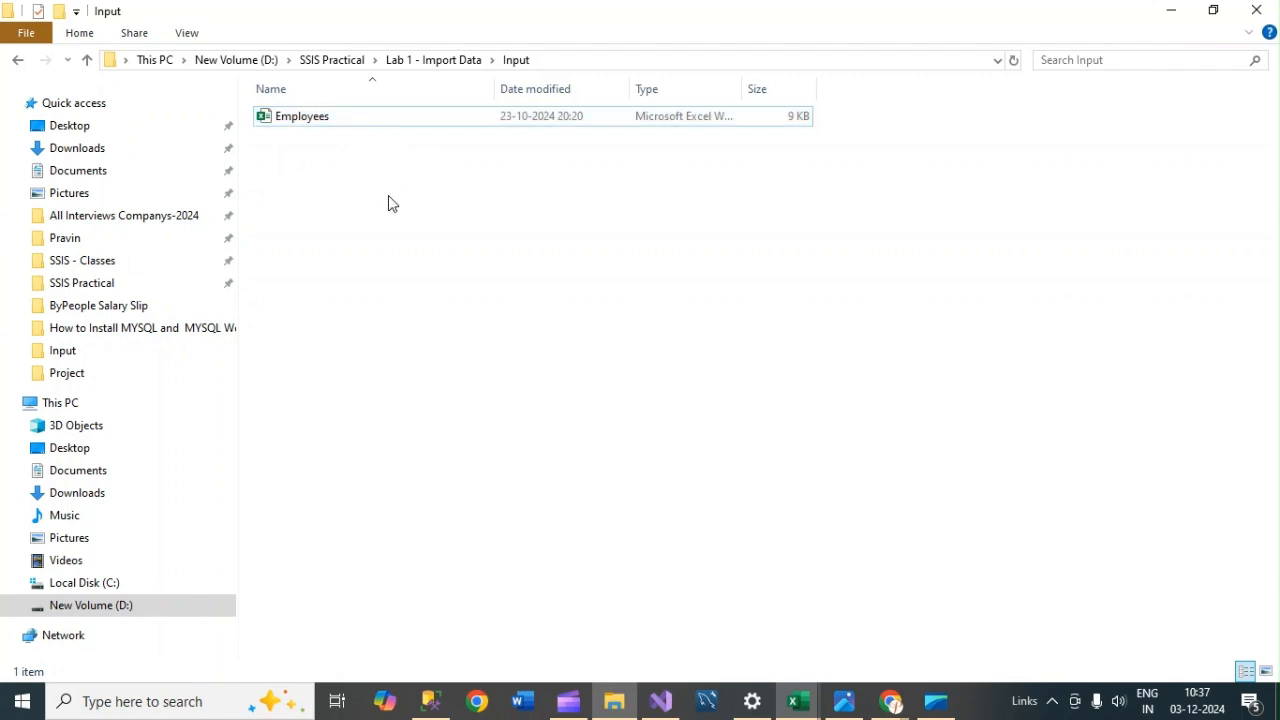
pyautogui.hotkey('ctrl', 'v')
# Step: Rename the copied workbook in the Input folder as Employees1
pyautogui.click(366, 116)
pyautogui.click(368, 116)
pyautogui.press('BackSpace')
pyautogui.press('BackSpace')
pyautogui.press('BackSpace')
pyautogui.press('BackSpace')
pyautogui.press('BackSpace')
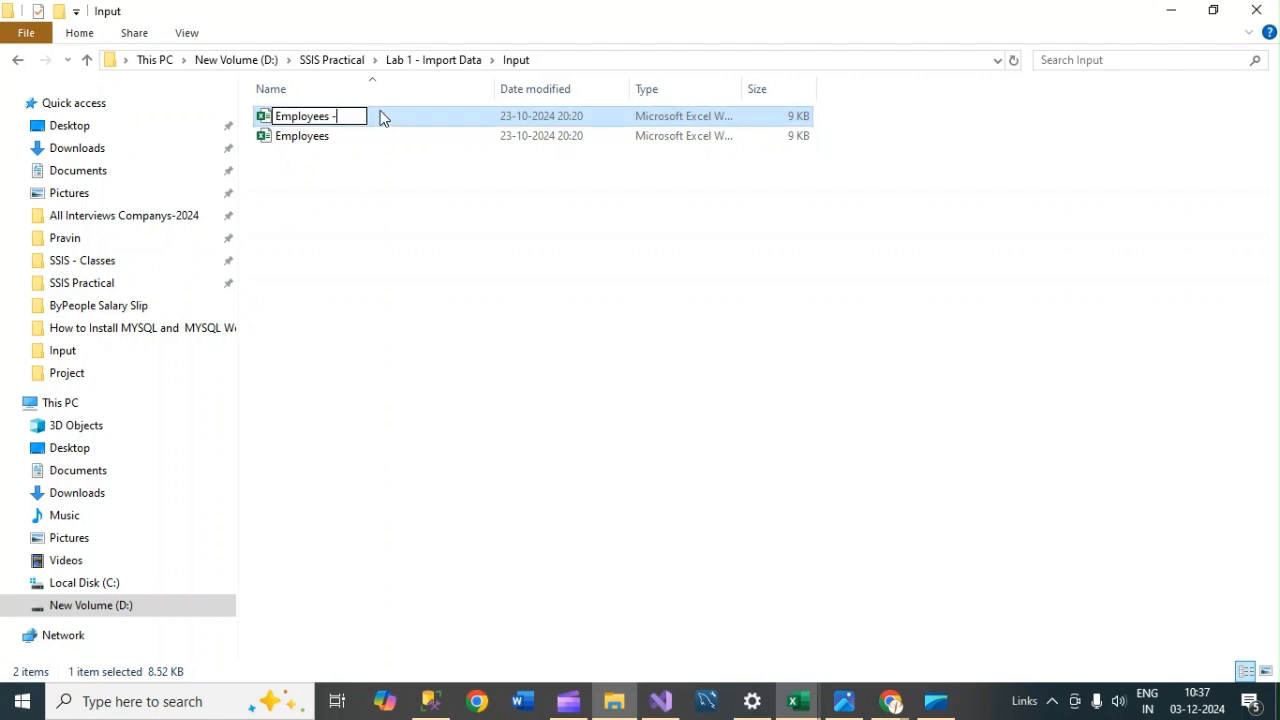
pyautogui.write('1')
pyautogui.press('Return')
# Step: Open the Employees1 workbook in Excel
pyautogui.click(338, 140)
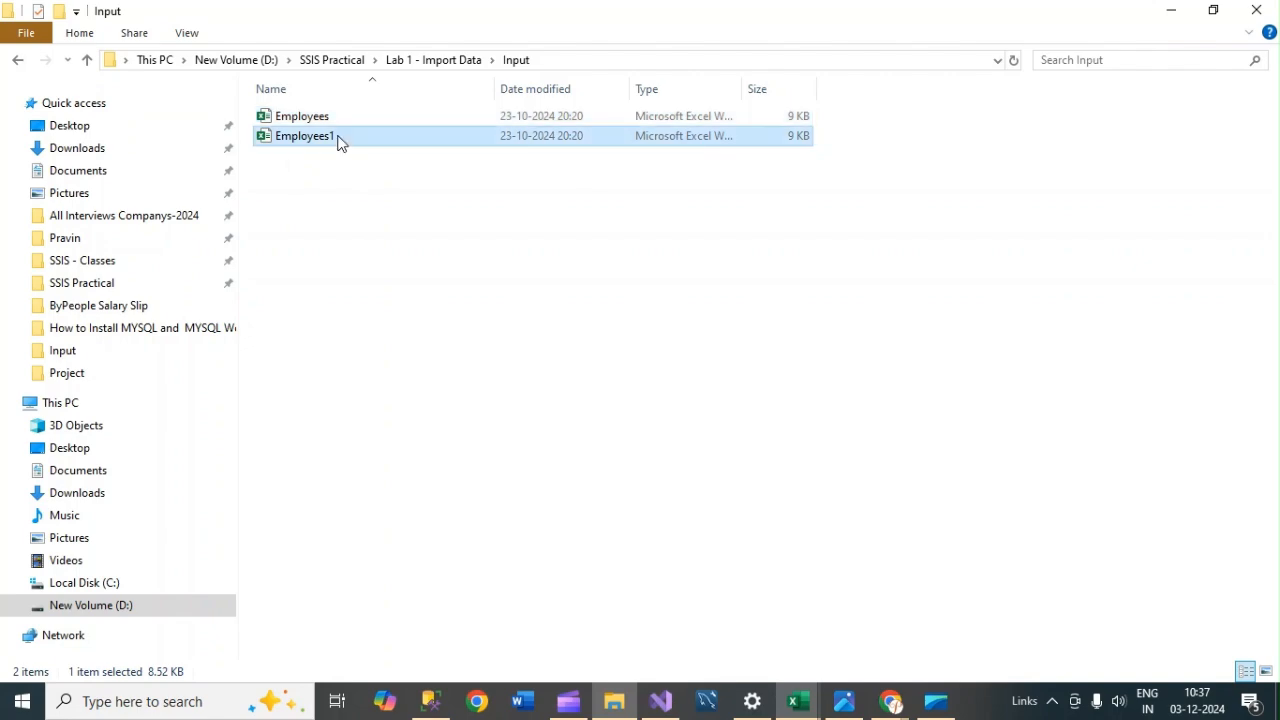
pyautogui.doubleClick(338, 140)
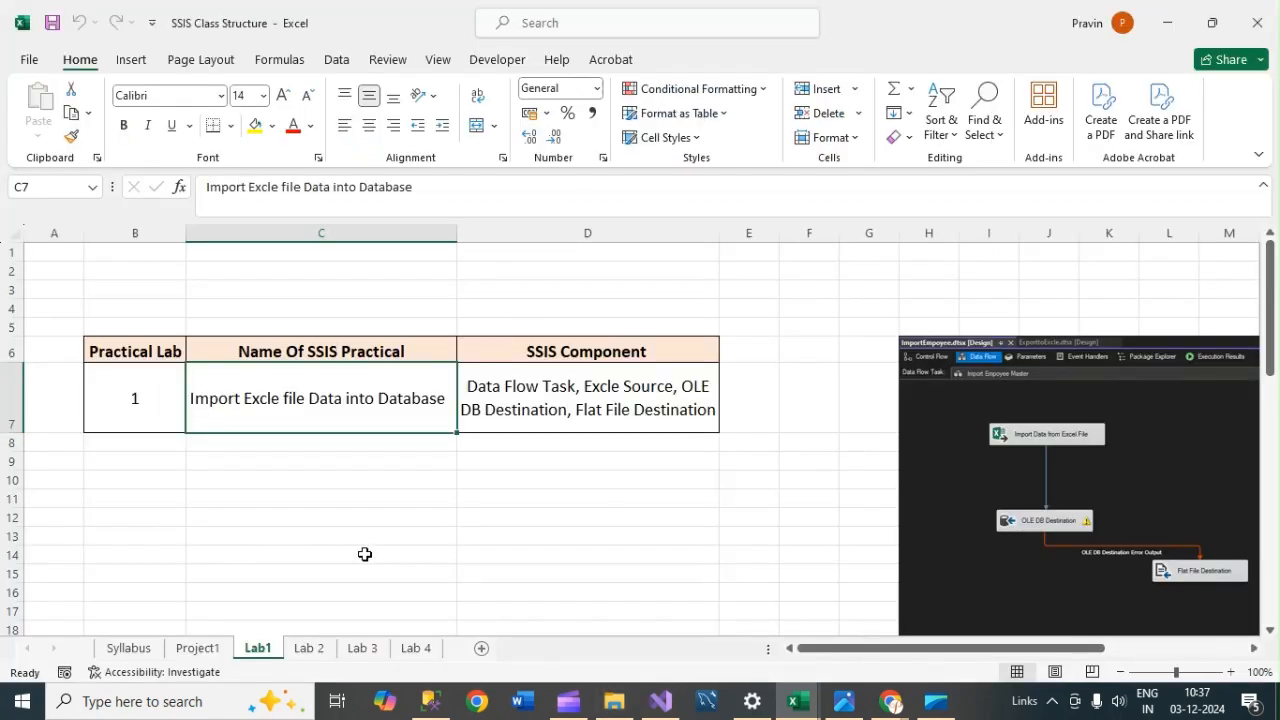
pyautogui.click(335, 553)
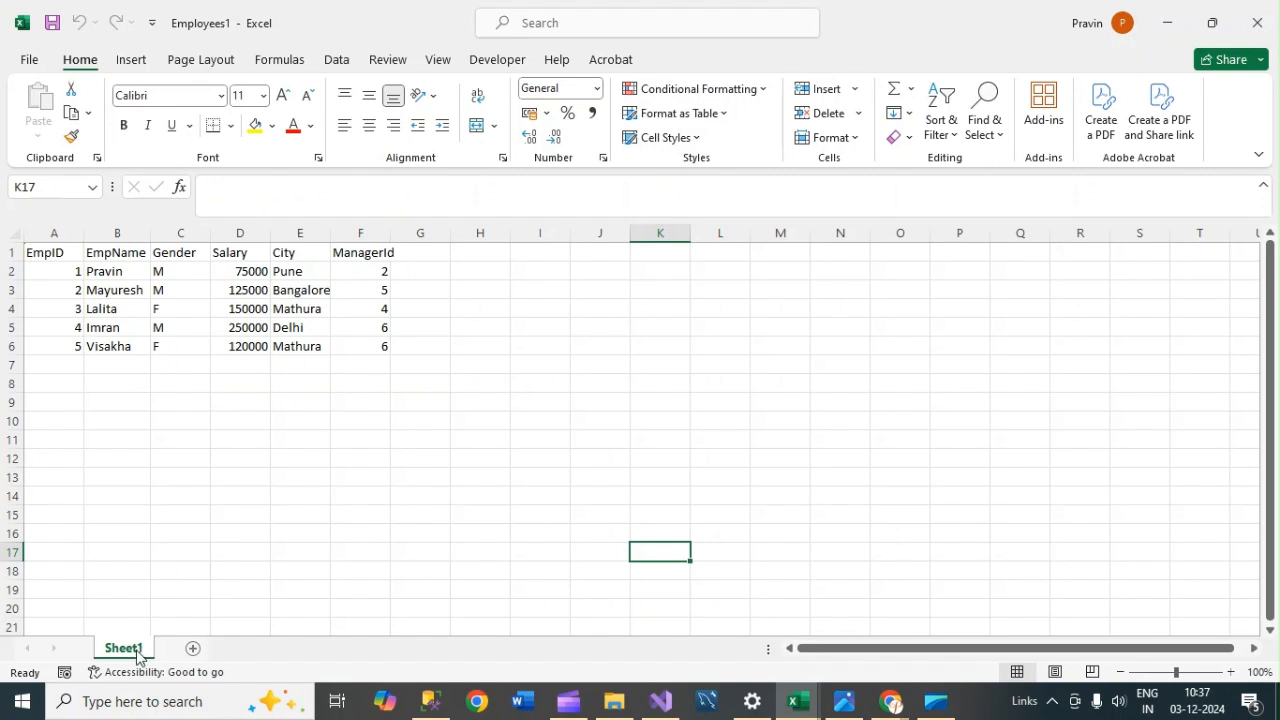
pyautogui.click(195, 649)
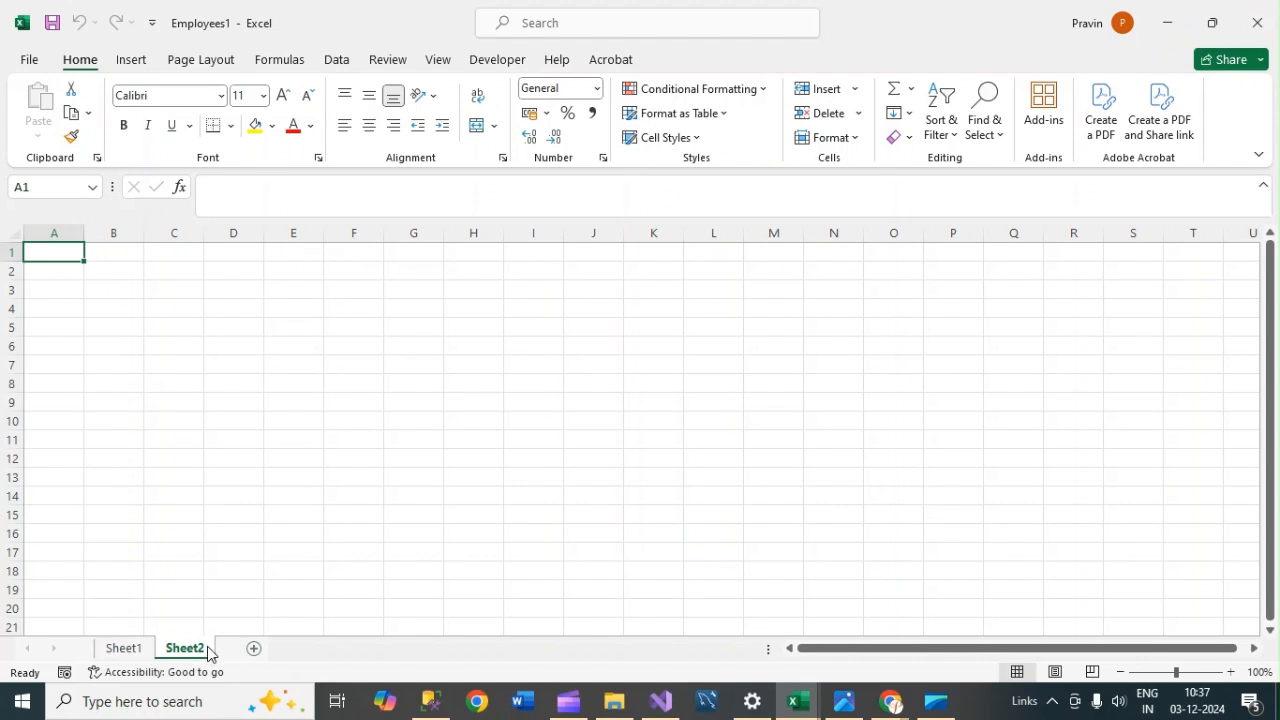
pyautogui.rightClick(187, 650)
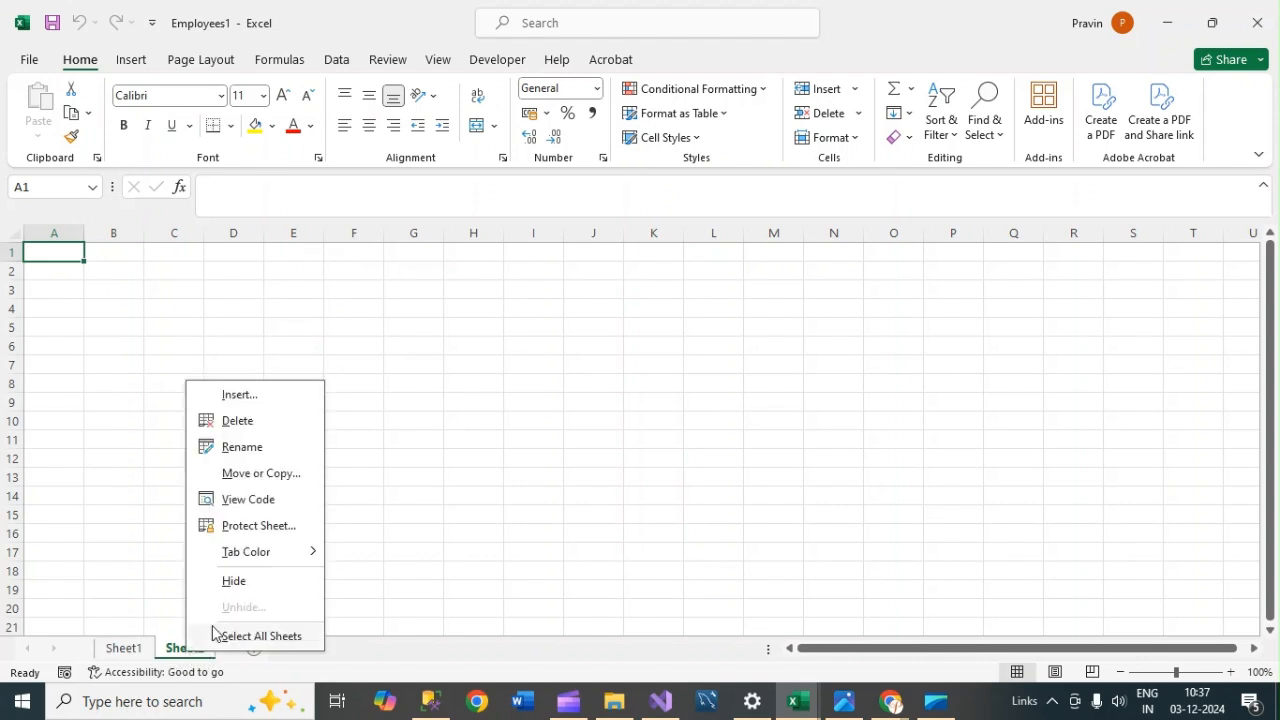
pyautogui.click(238, 421)
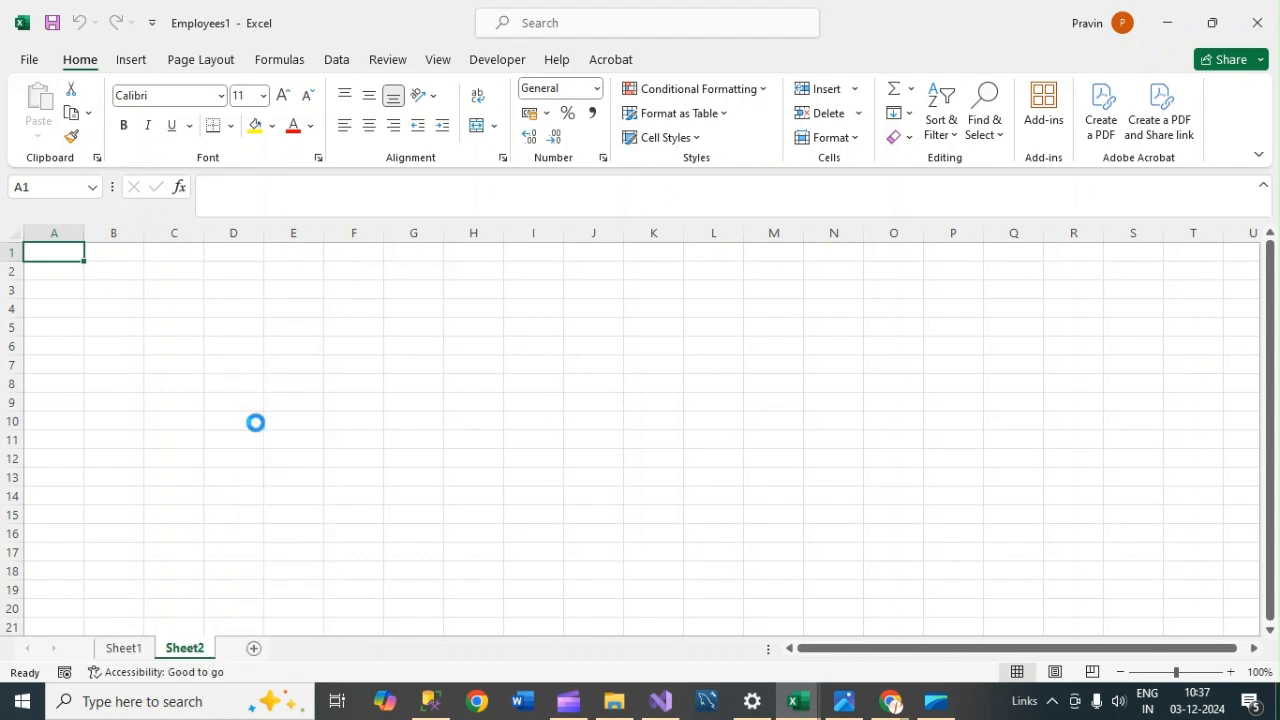
# Step: Rename the Employees1 workbook's Sheet1 as Sheet2, then close the workbook and save the changes
pyautogui.rightClick(139, 651)
pyautogui.click(184, 443)
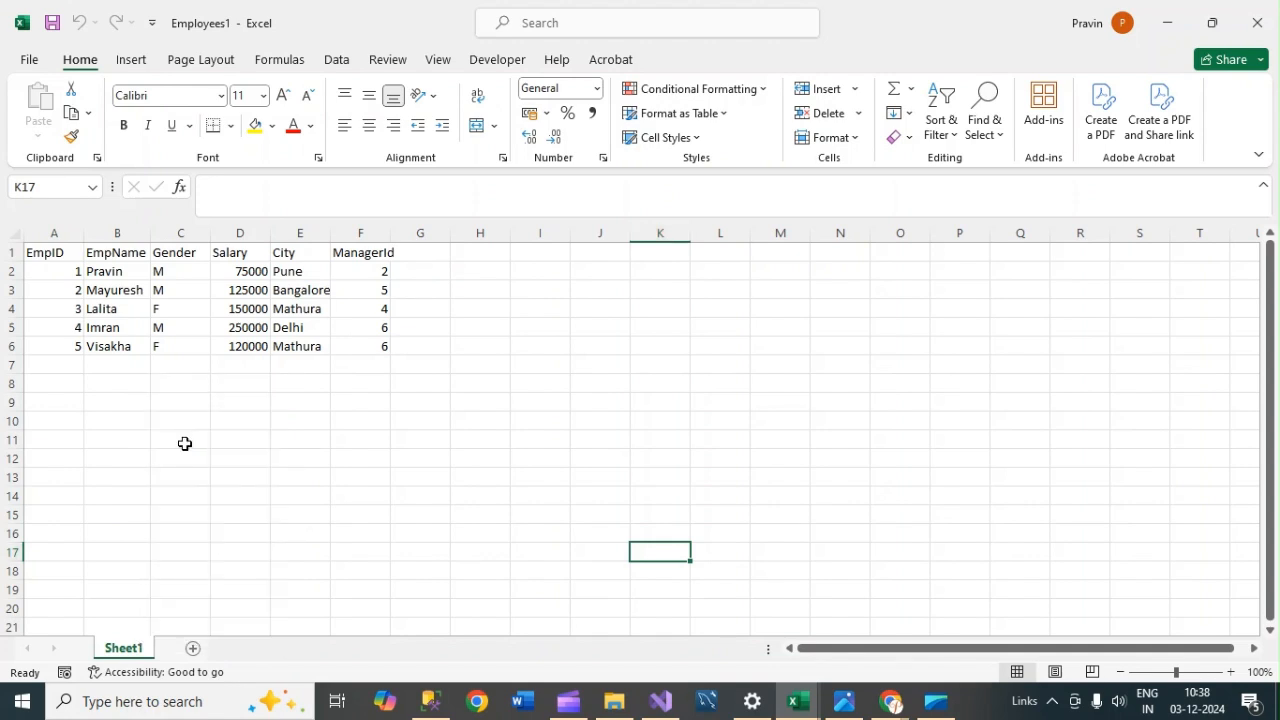
pyautogui.click(144, 648)
pyautogui.press('BackSpace')
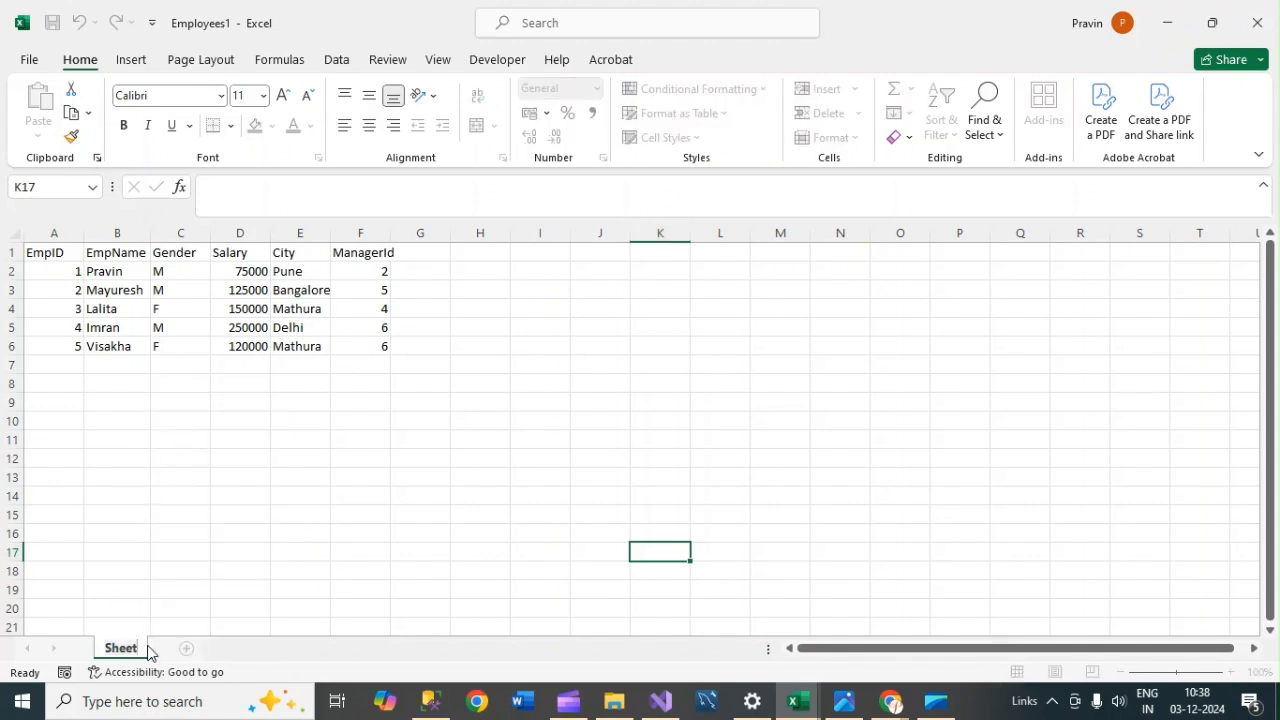
pyautogui.write('2')
pyautogui.click(371, 494)
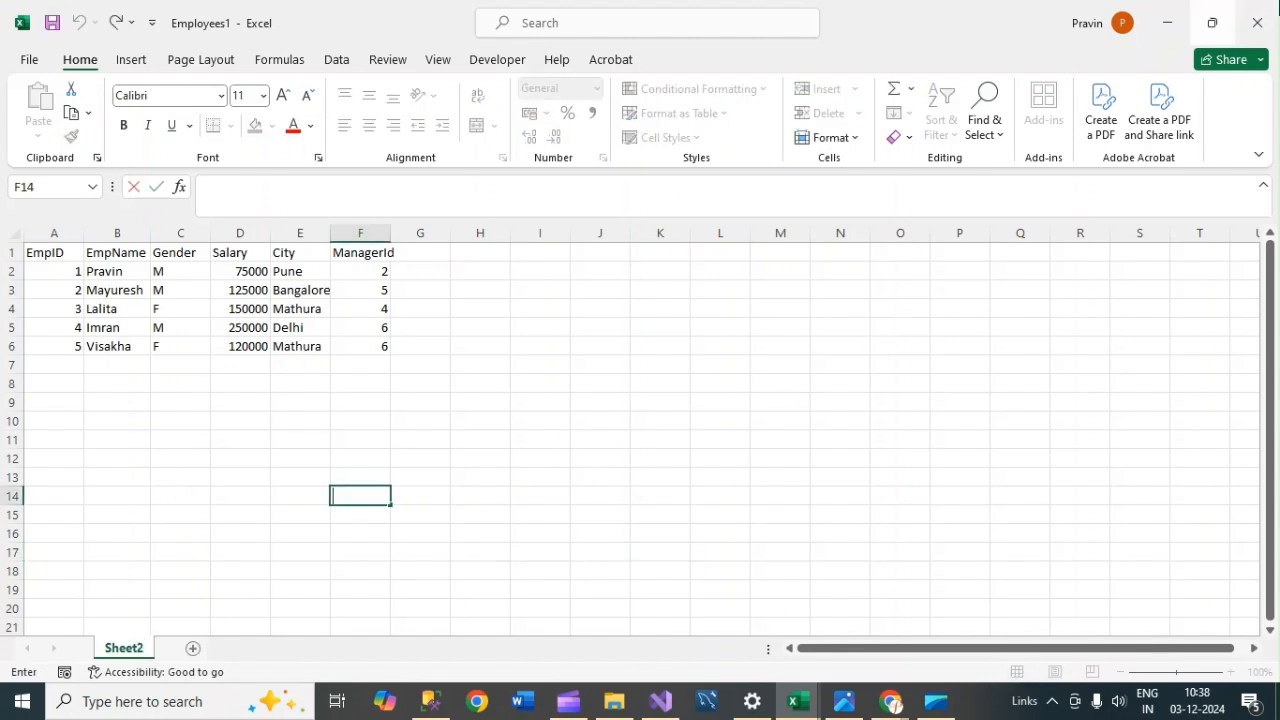
pyautogui.click(1257, 22)
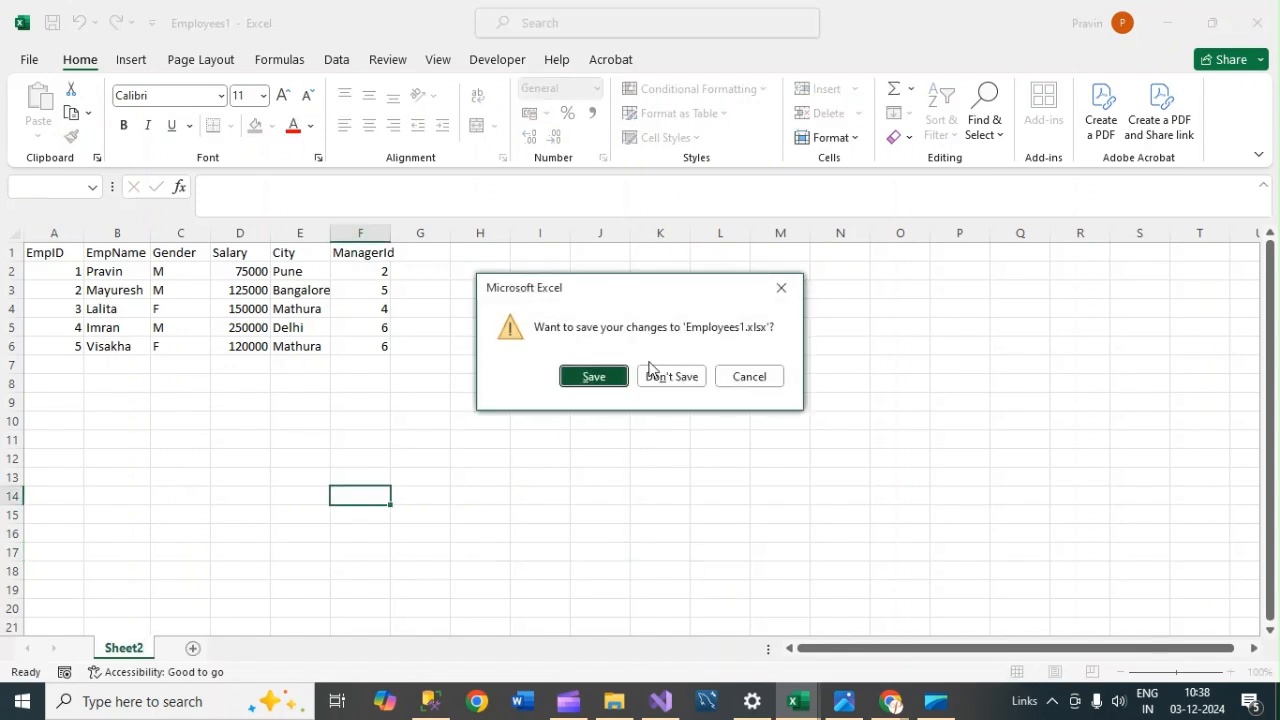
pyautogui.click(600, 378)
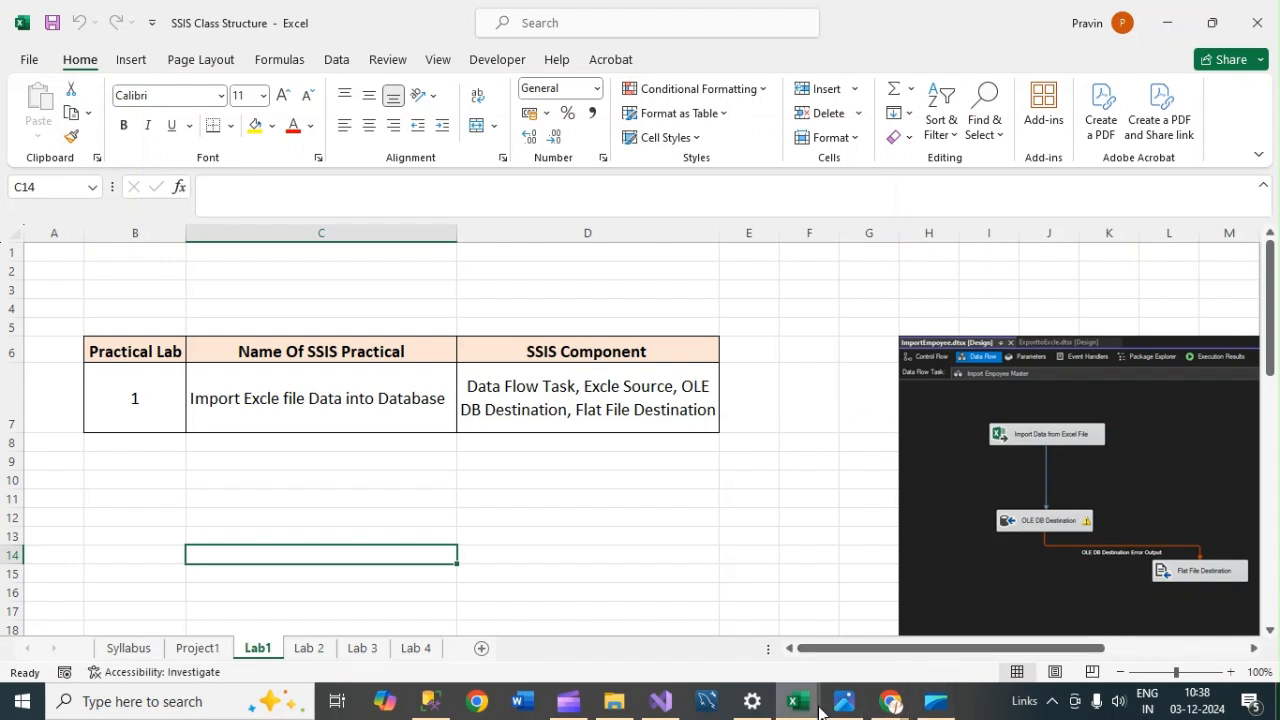
# Step: Return to Visual Studio and close the Excel Source Editor without applying its settings
pyautogui.moveTo(660, 701)
pyautogui.click(667, 616)
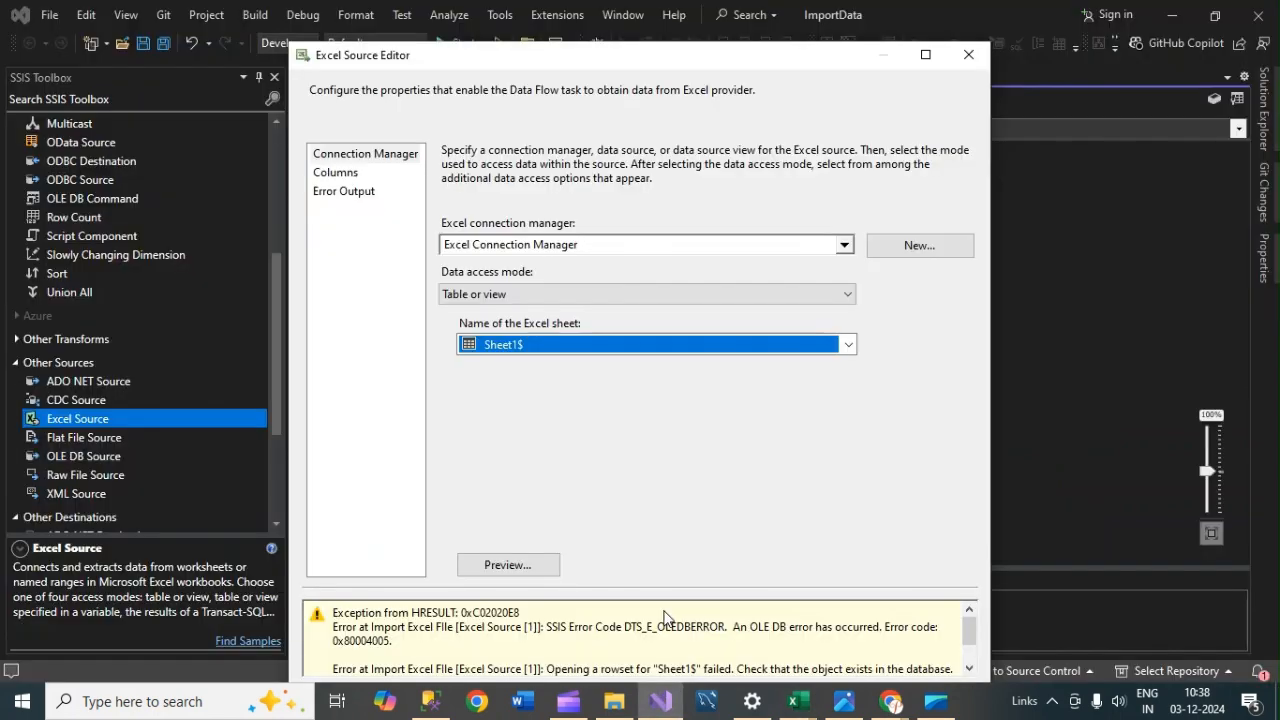
pyautogui.click(968, 55)
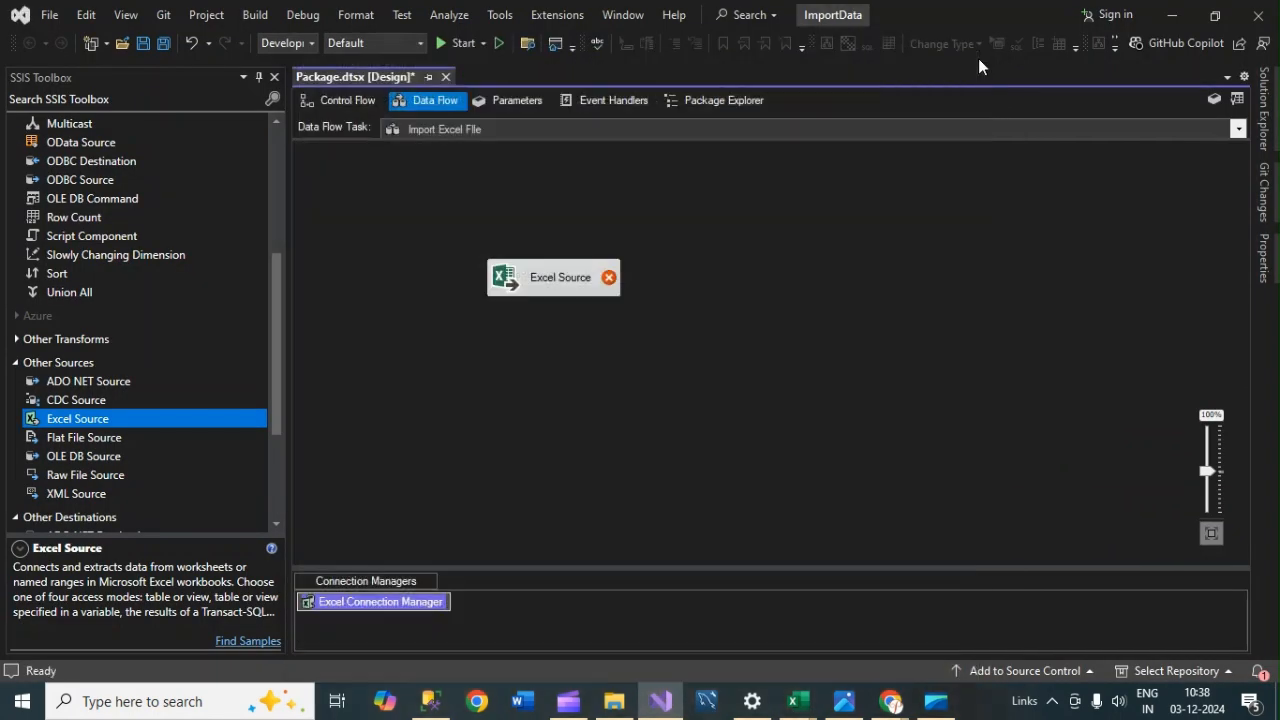
# Step: Give the Excel Source a new connection to Employees1.xlsx in the Input folder, with the first row as column names
pyautogui.click(551, 270)
pyautogui.rightClick(551, 271)
pyautogui.click(620, 285)
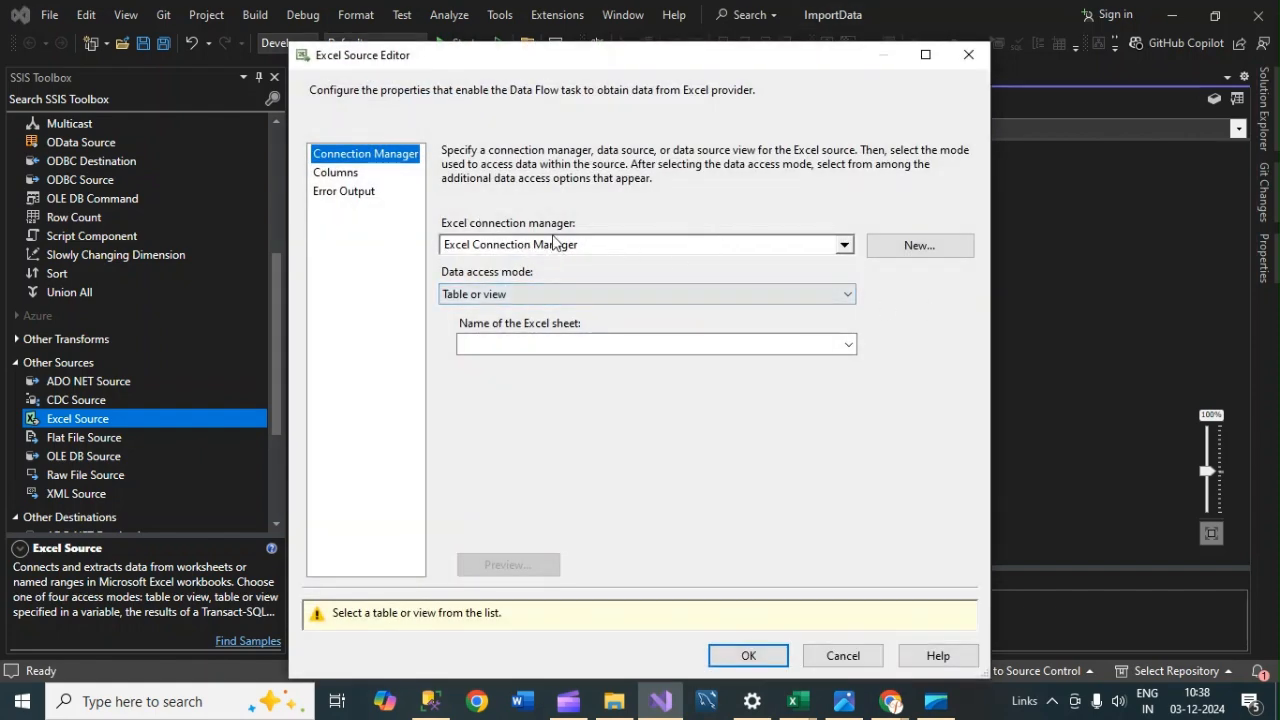
pyautogui.click(933, 253)
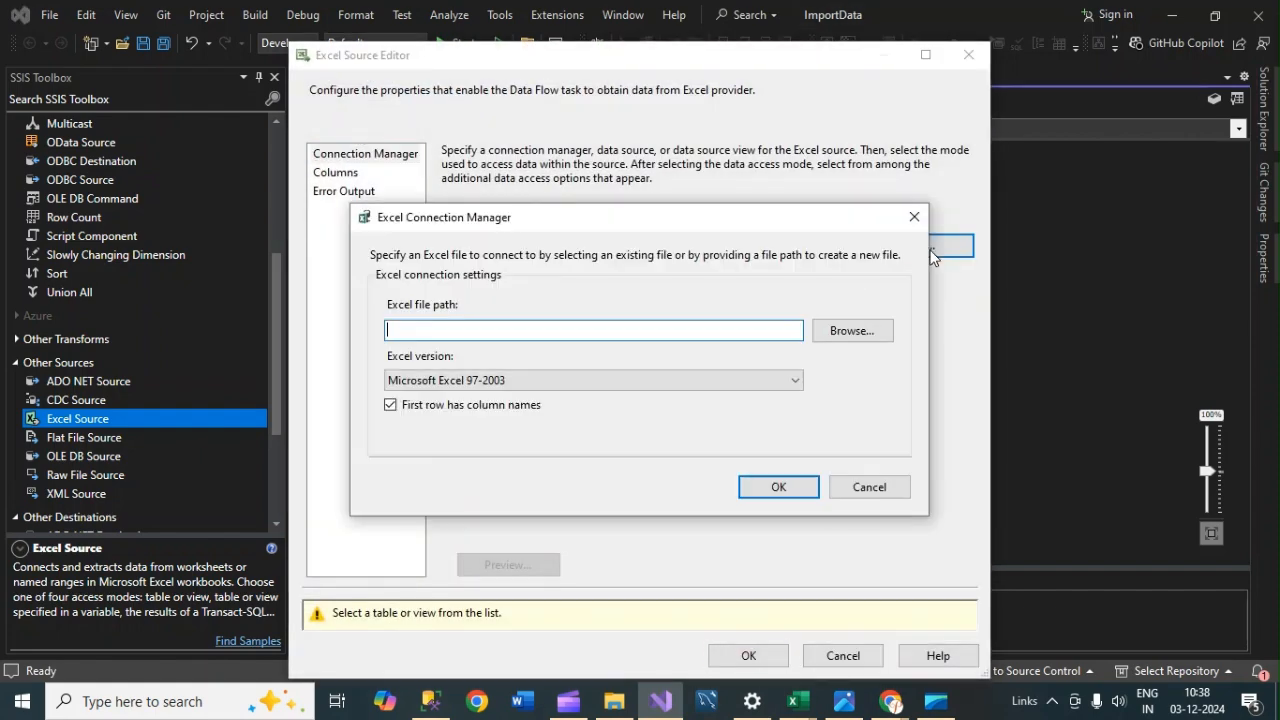
pyautogui.click(868, 333)
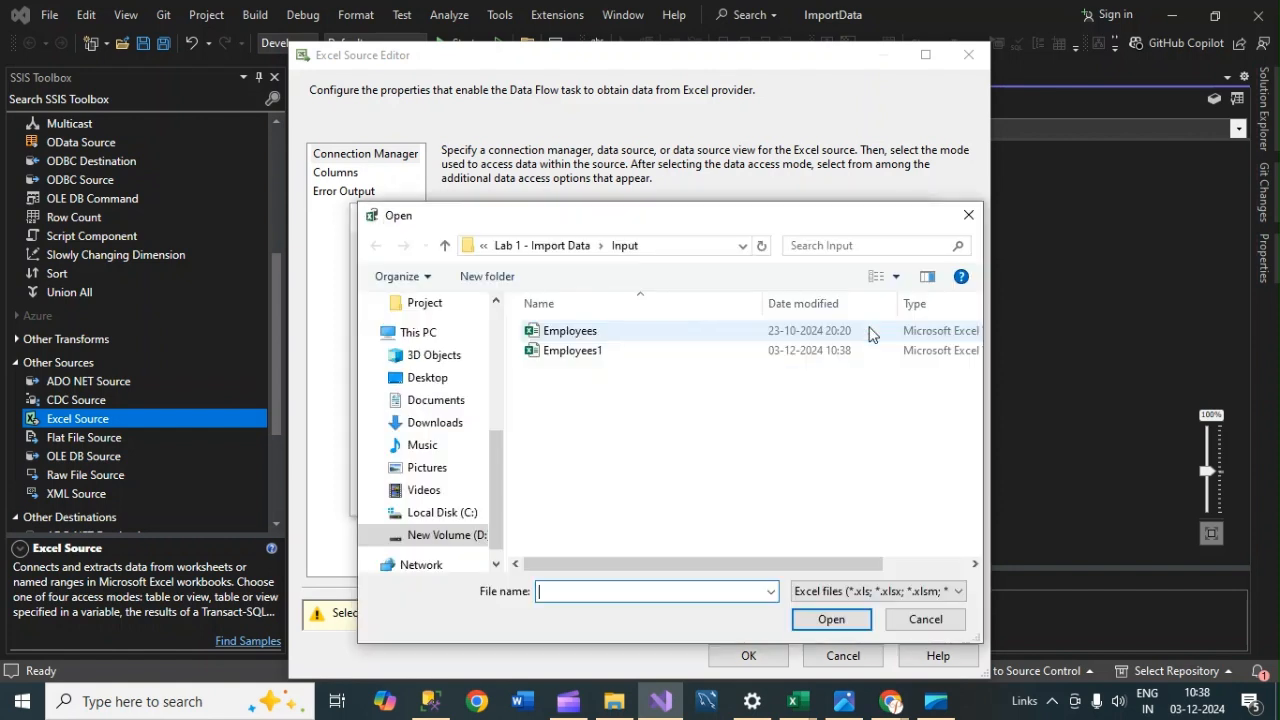
pyautogui.click(585, 355)
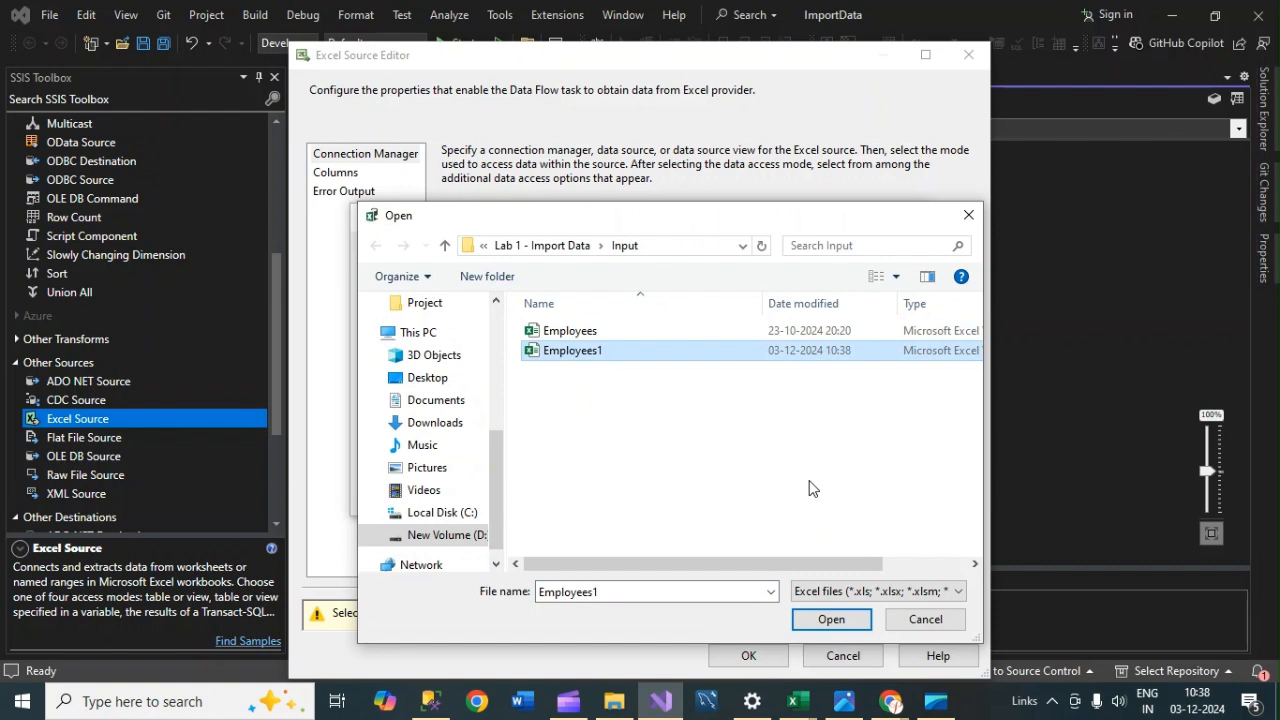
pyautogui.click(846, 618)
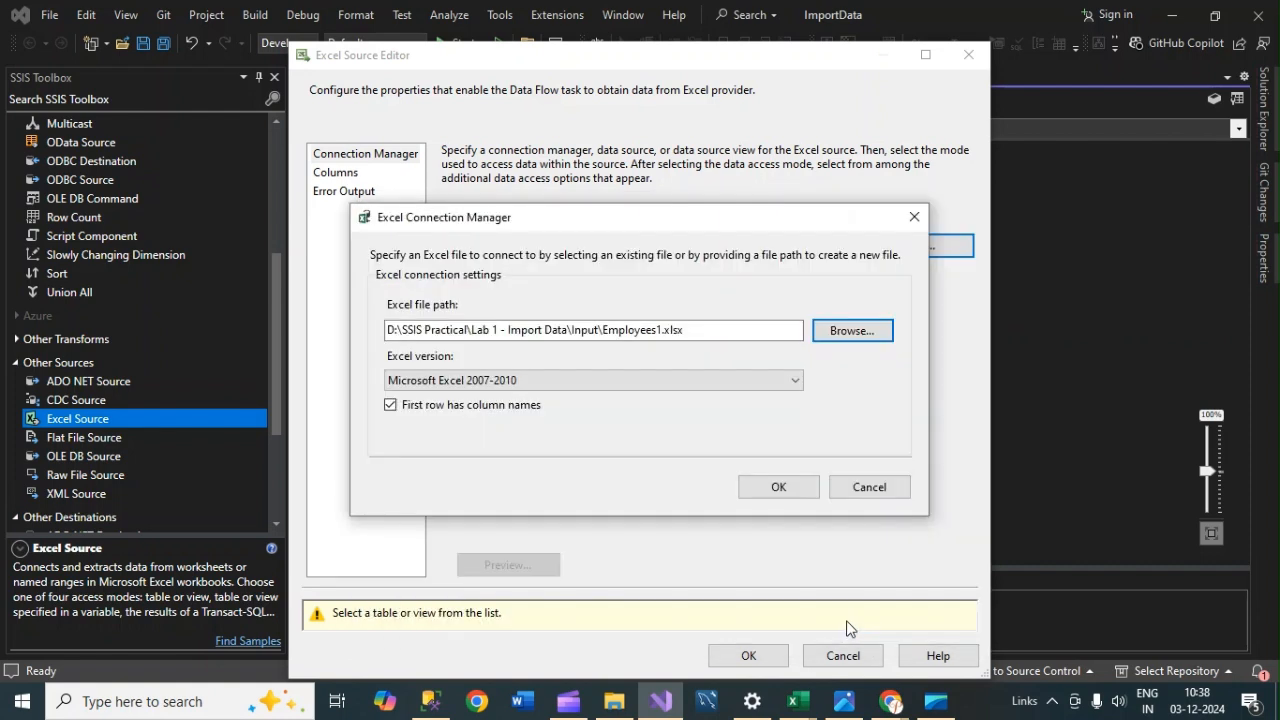
pyautogui.click(795, 486)
# Step: Choose Sheet2$ as the Excel Source's sheet and preview its data
pyautogui.click(848, 344)
pyautogui.click(534, 362)
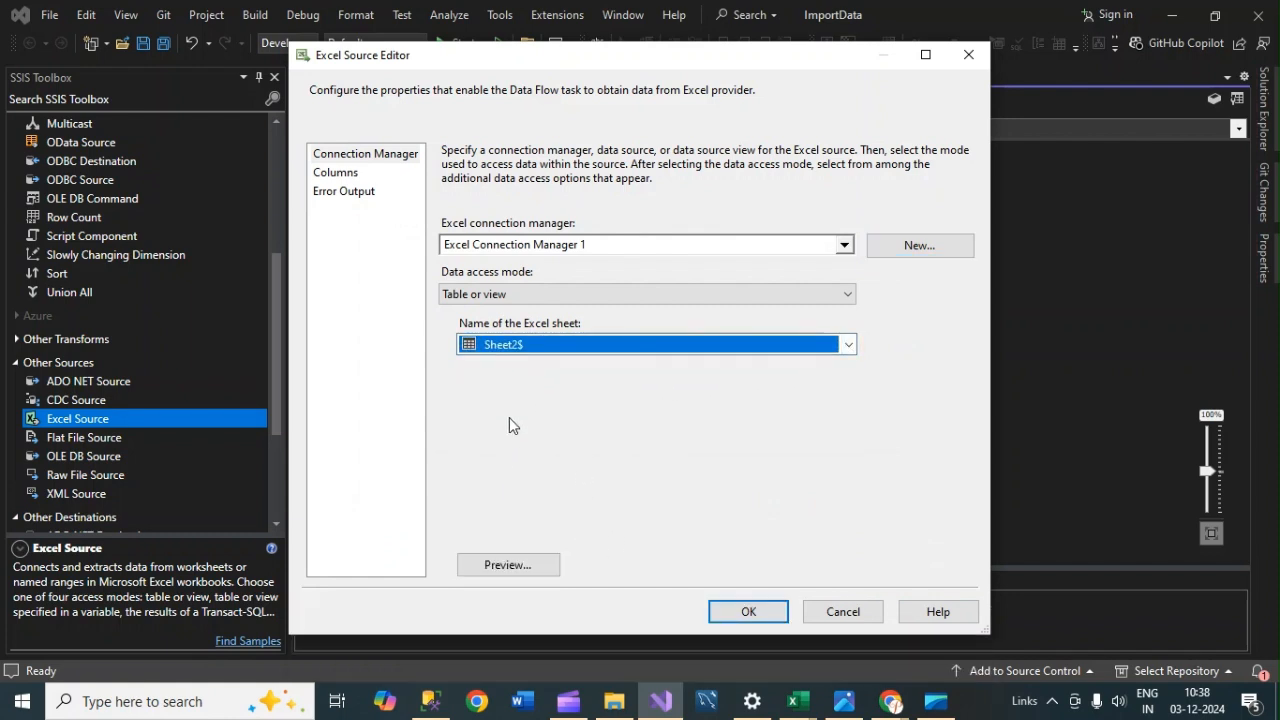
pyautogui.click(493, 566)
pyautogui.click(792, 508)
# Step: Review the Excel Source's column mapping, including the EmpID data type, and accept the source settings
pyautogui.click(344, 173)
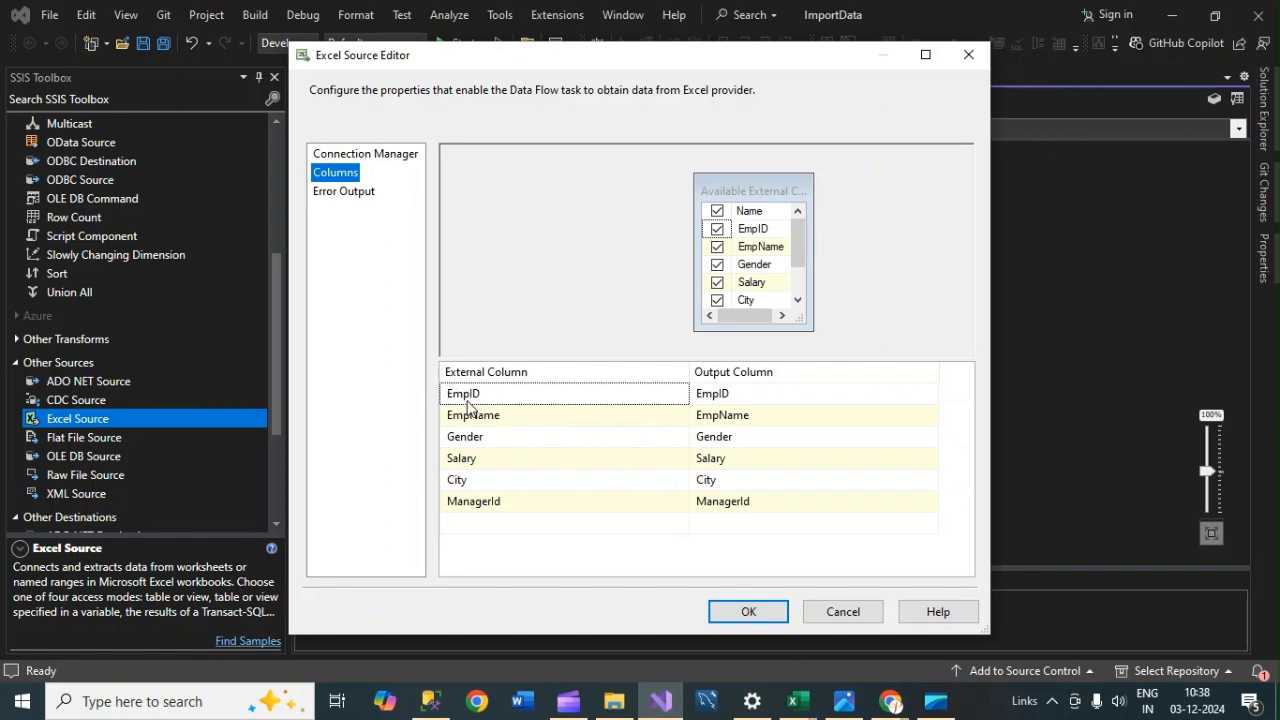
pyautogui.moveTo(490, 397)
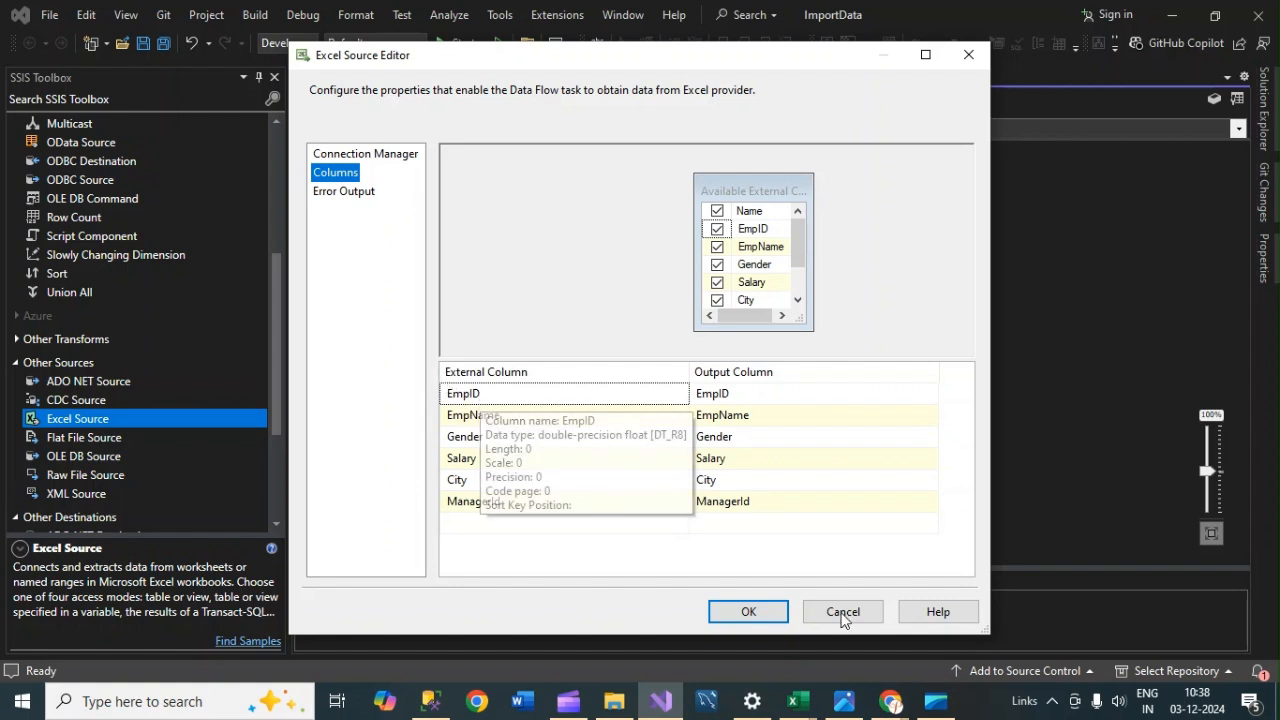
pyautogui.click(793, 701)
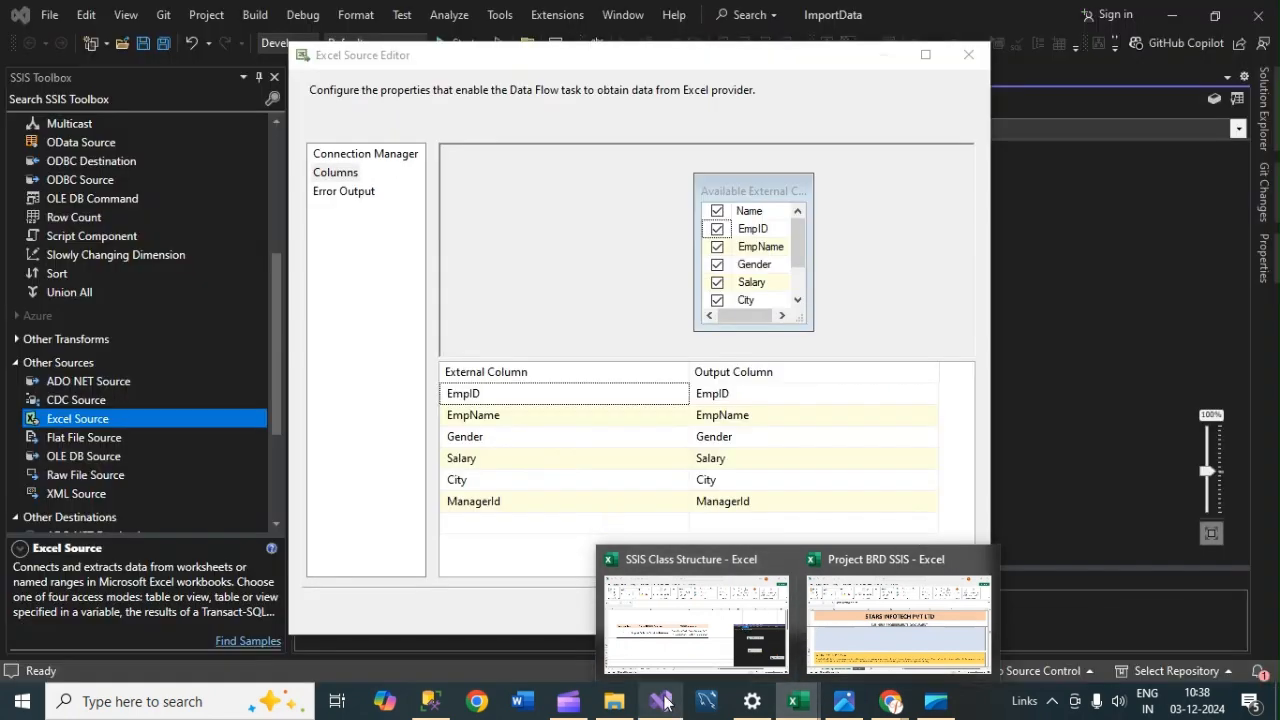
pyautogui.click(664, 703)
pyautogui.click(752, 611)
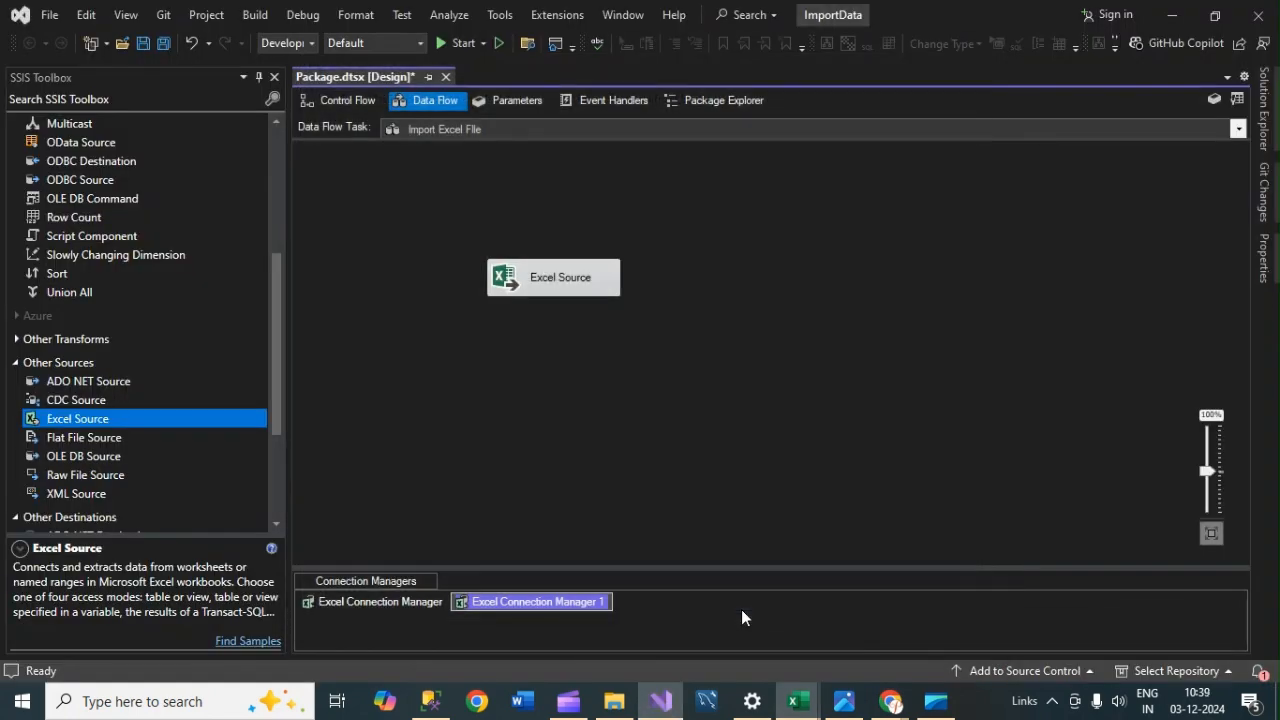
# Step: Move the Excel Source higher on the data flow canvas and add an OLE DB Destination below it
pyautogui.moveTo(541, 267); pyautogui.dragTo(548, 237)
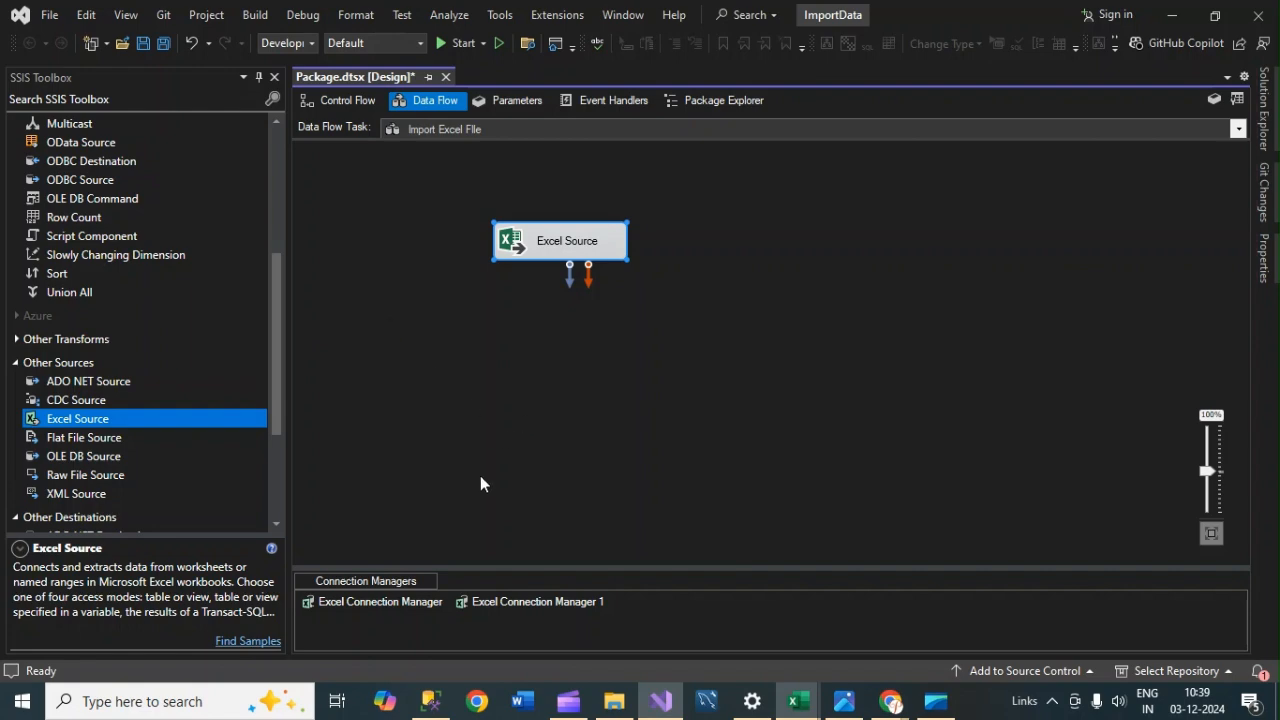
pyautogui.moveTo(431, 701)
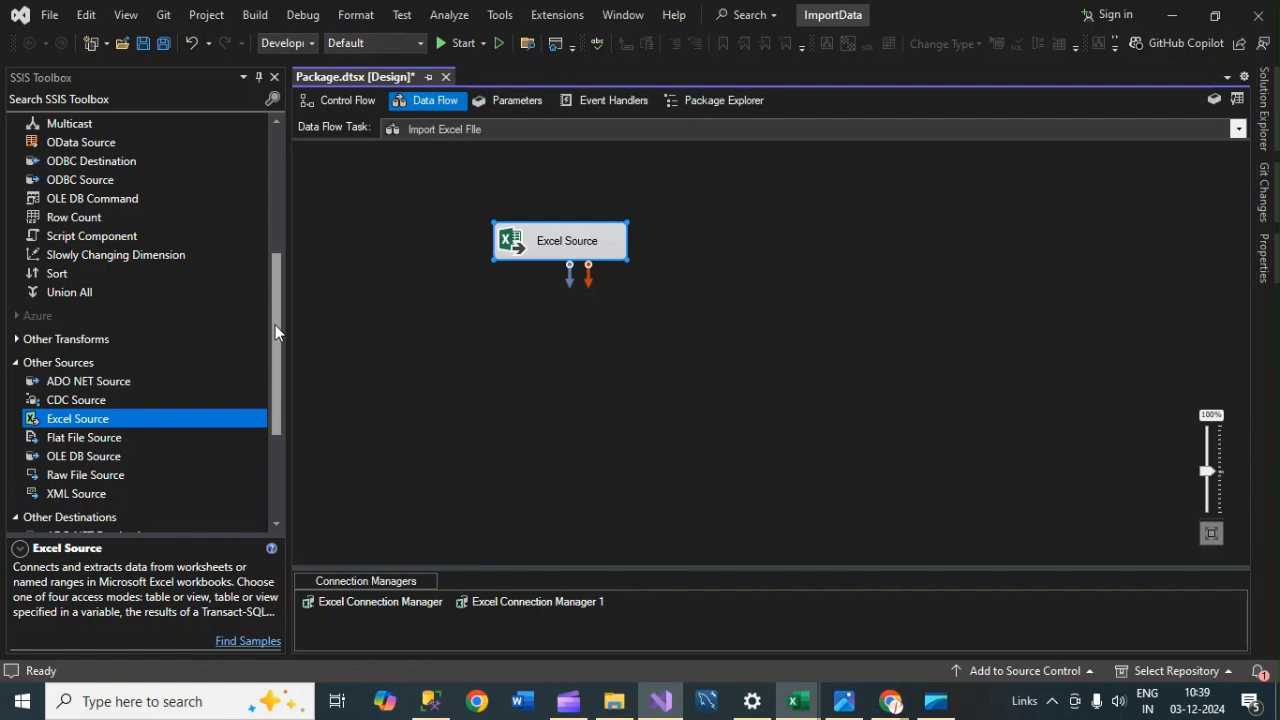
pyautogui.moveTo(275, 326); pyautogui.dragTo(275, 336)
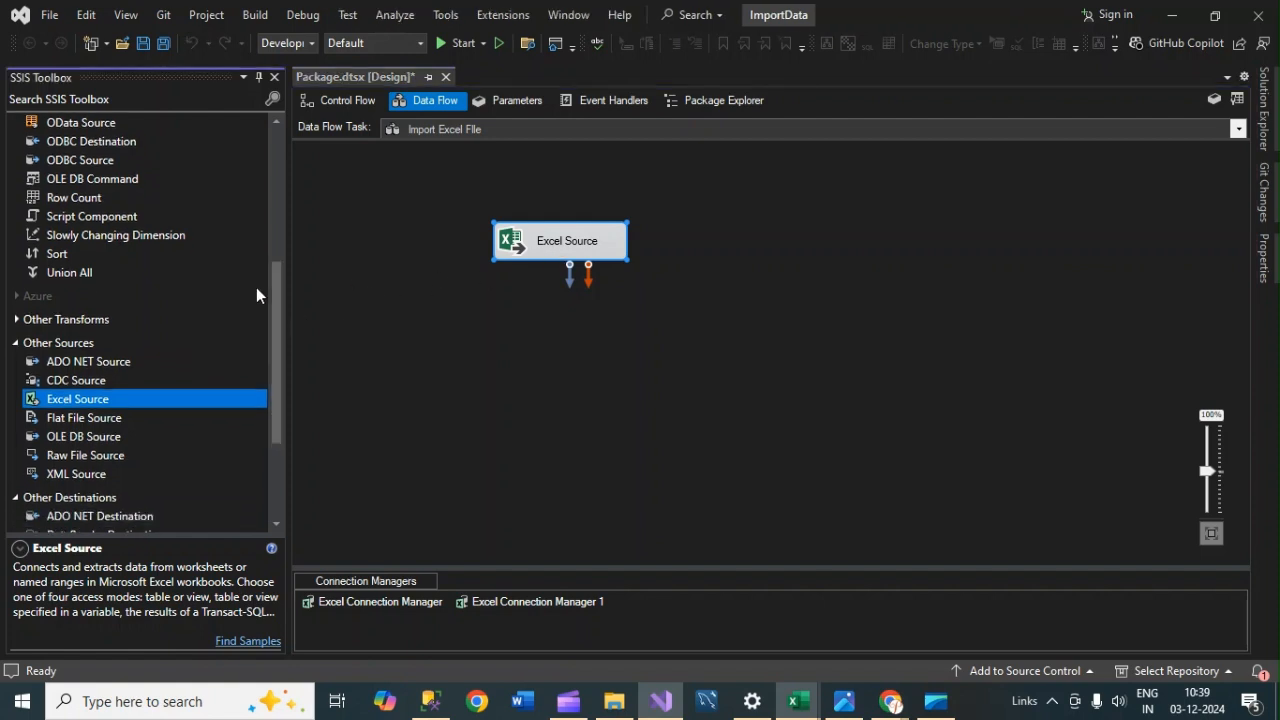
pyautogui.moveTo(280, 277); pyautogui.dragTo(271, 368)
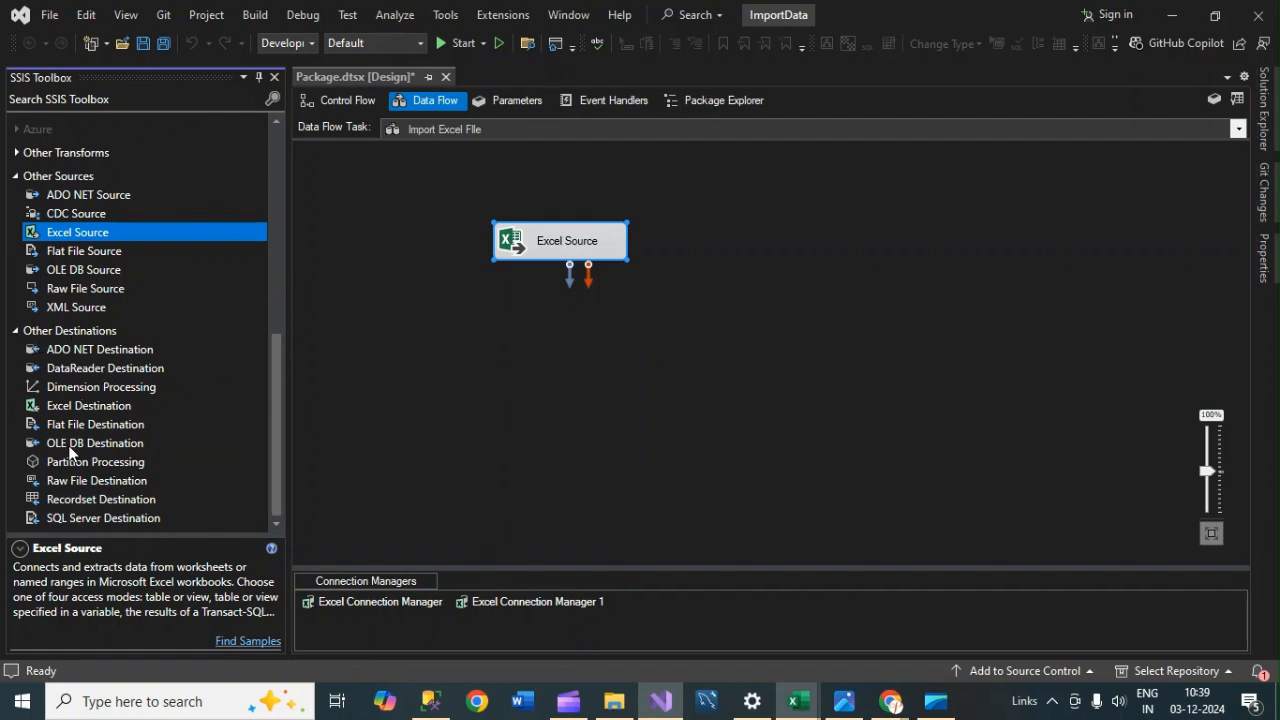
pyautogui.moveTo(71, 445); pyautogui.dragTo(520, 428)
pyautogui.moveTo(559, 389); pyautogui.dragTo(560, 376)
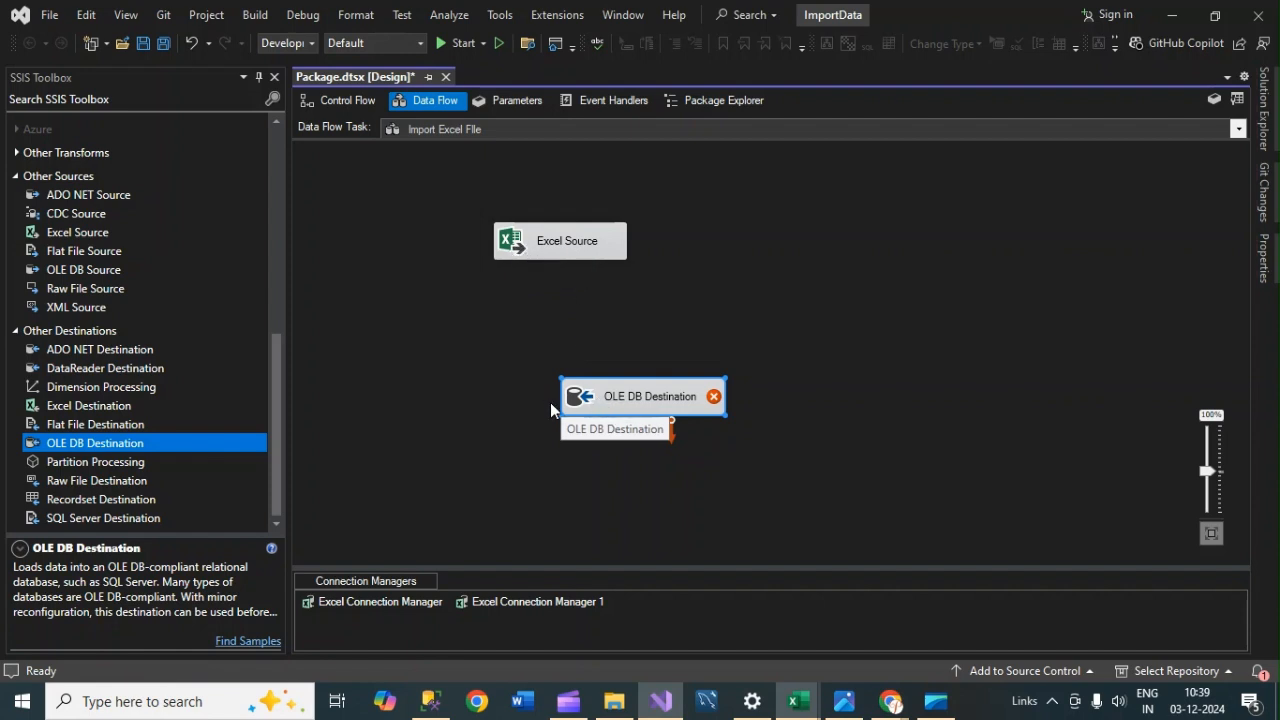
pyautogui.moveTo(603, 390); pyautogui.dragTo(557, 397)
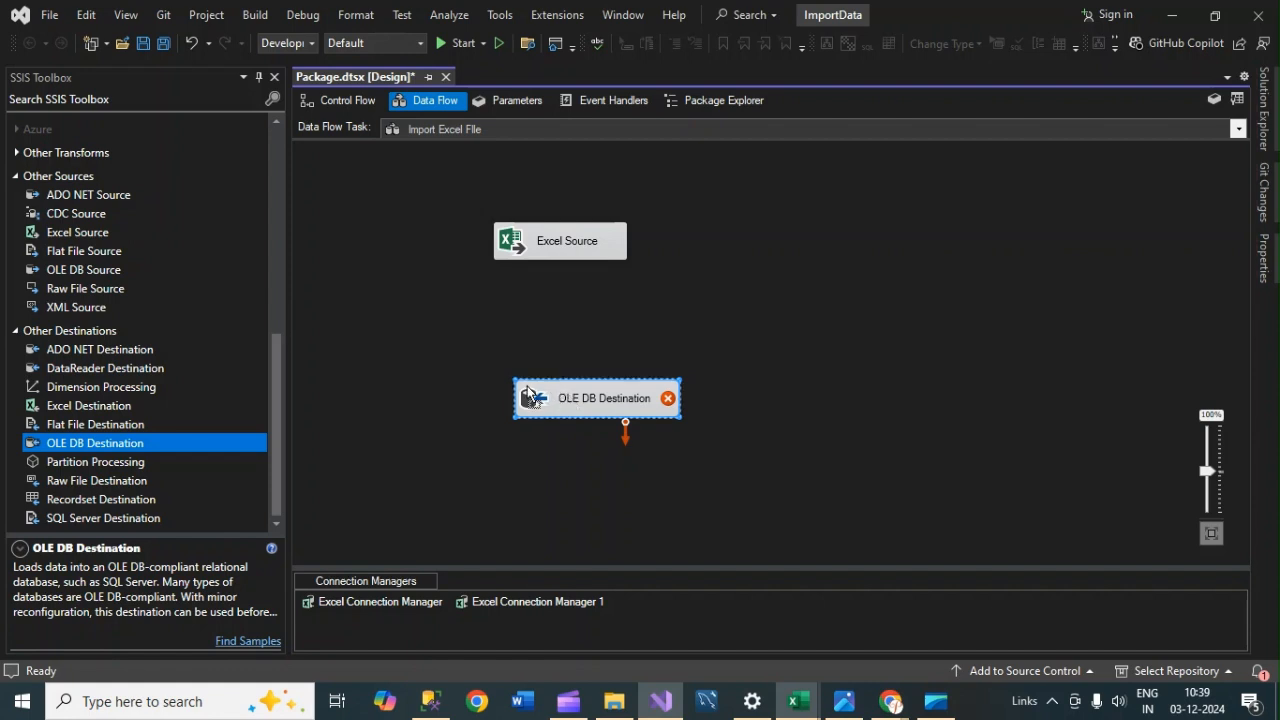
# Step: Connect the Excel Source's data output to the OLE DB Destination and open the destination's editor
pyautogui.click(549, 256)
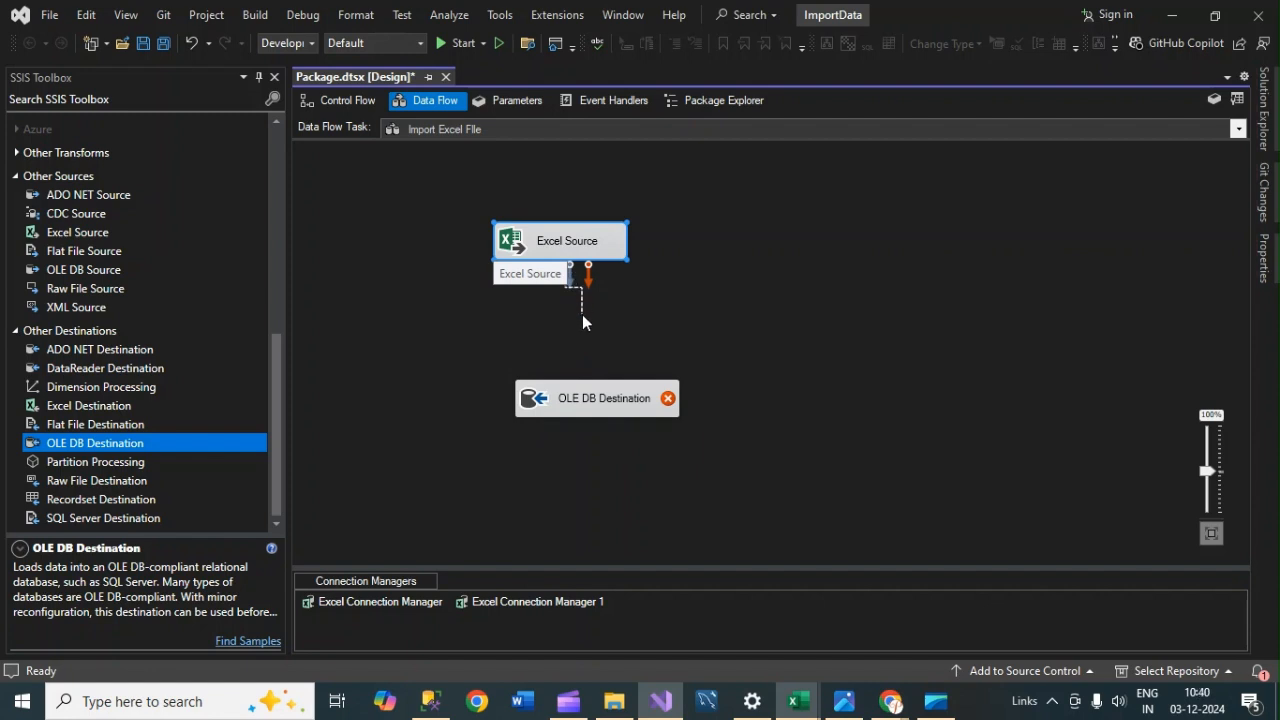
pyautogui.moveTo(574, 366); pyautogui.dragTo(575, 385)
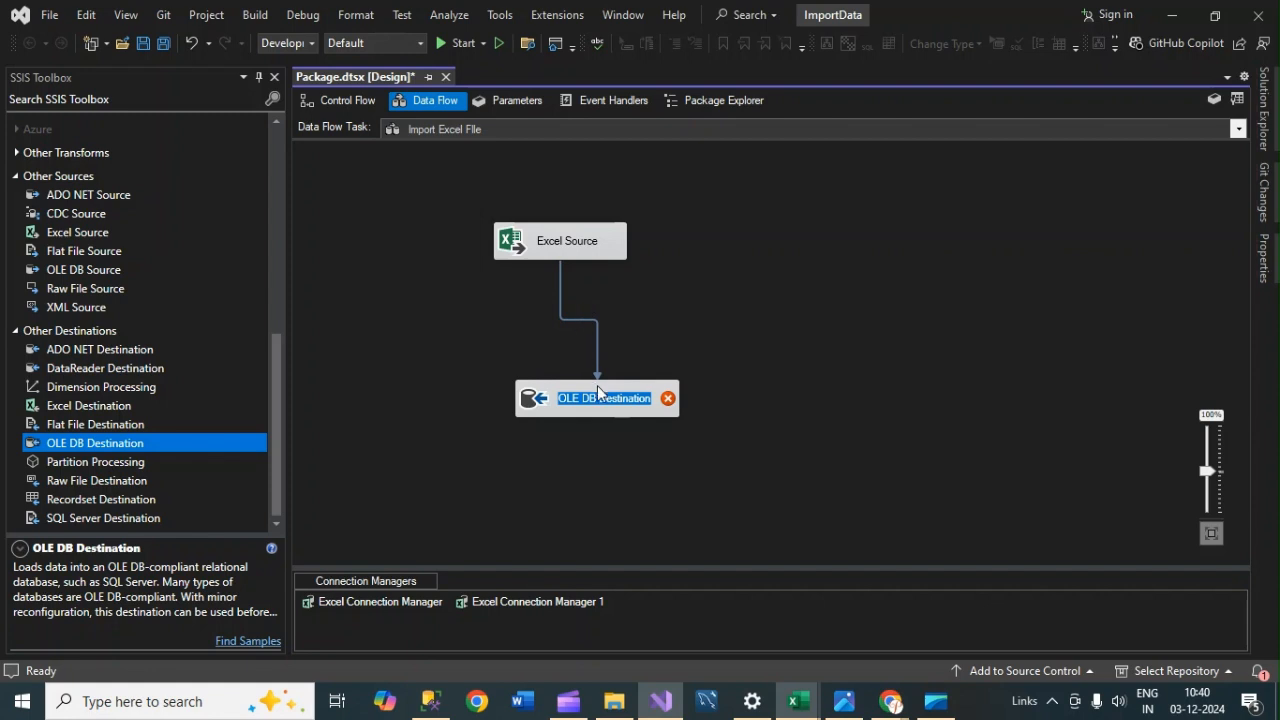
pyautogui.rightClick(614, 389)
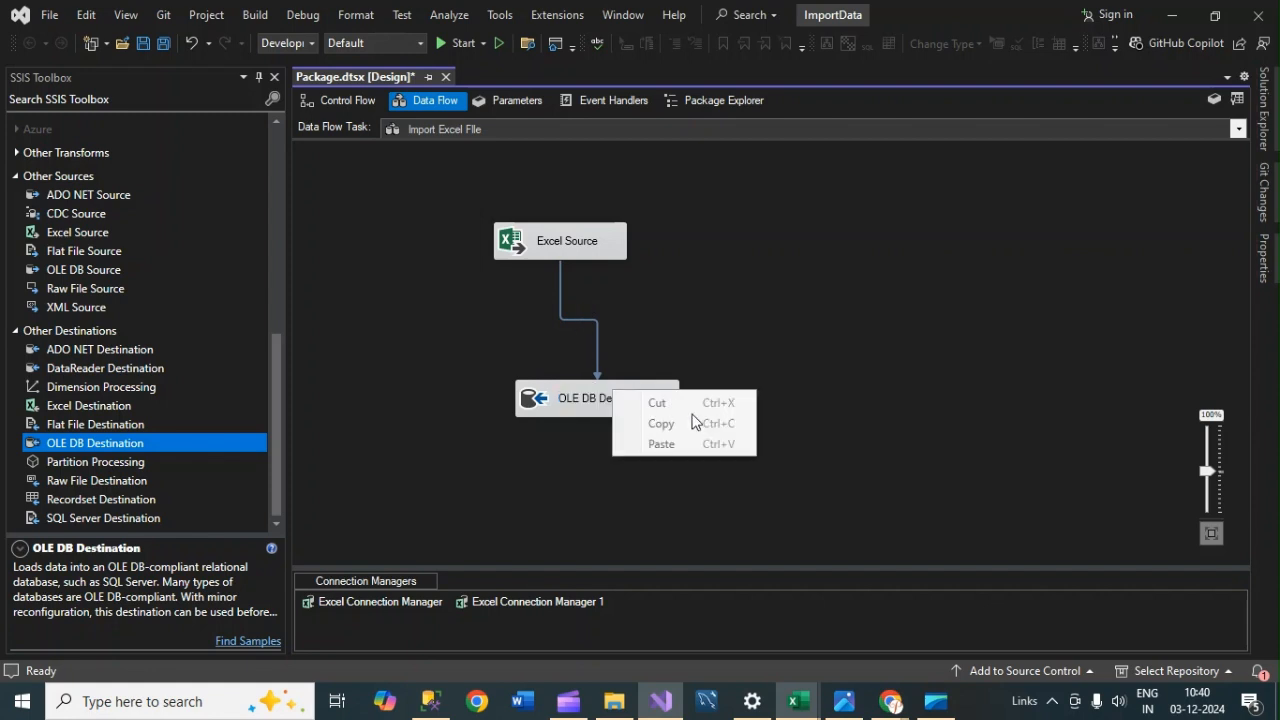
pyautogui.click(583, 422)
pyautogui.rightClick(617, 392)
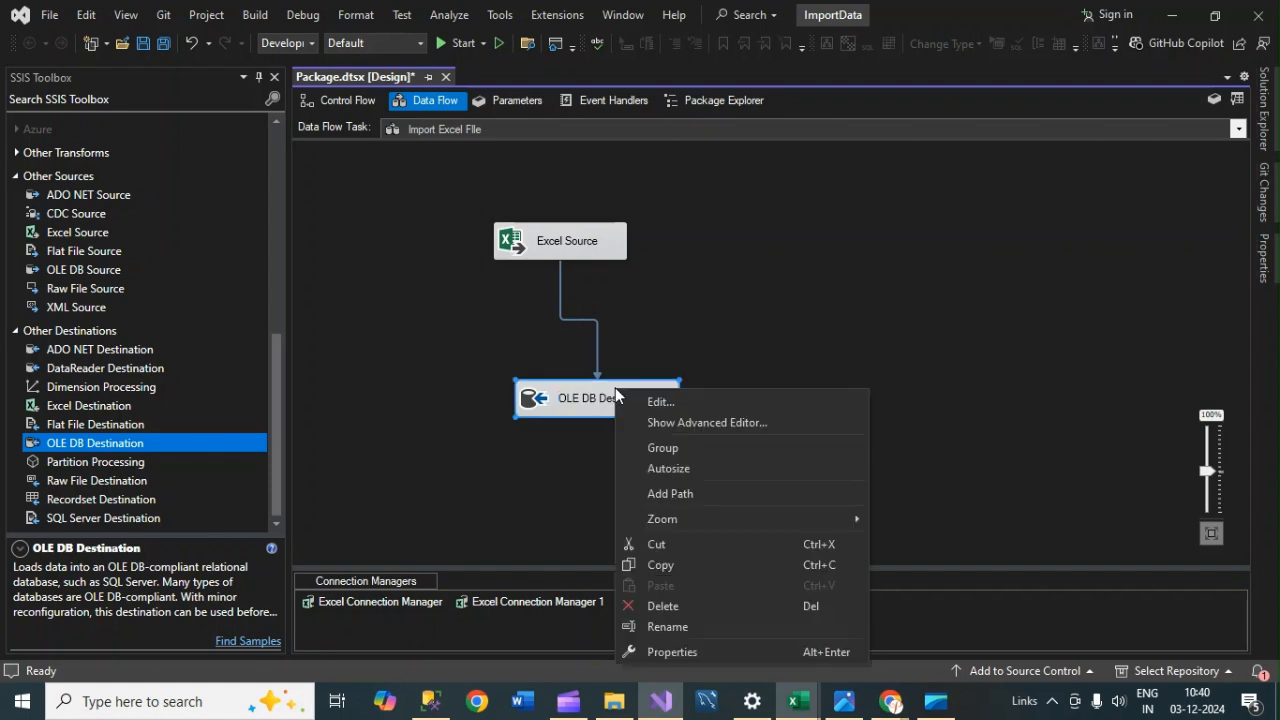
pyautogui.click(679, 403)
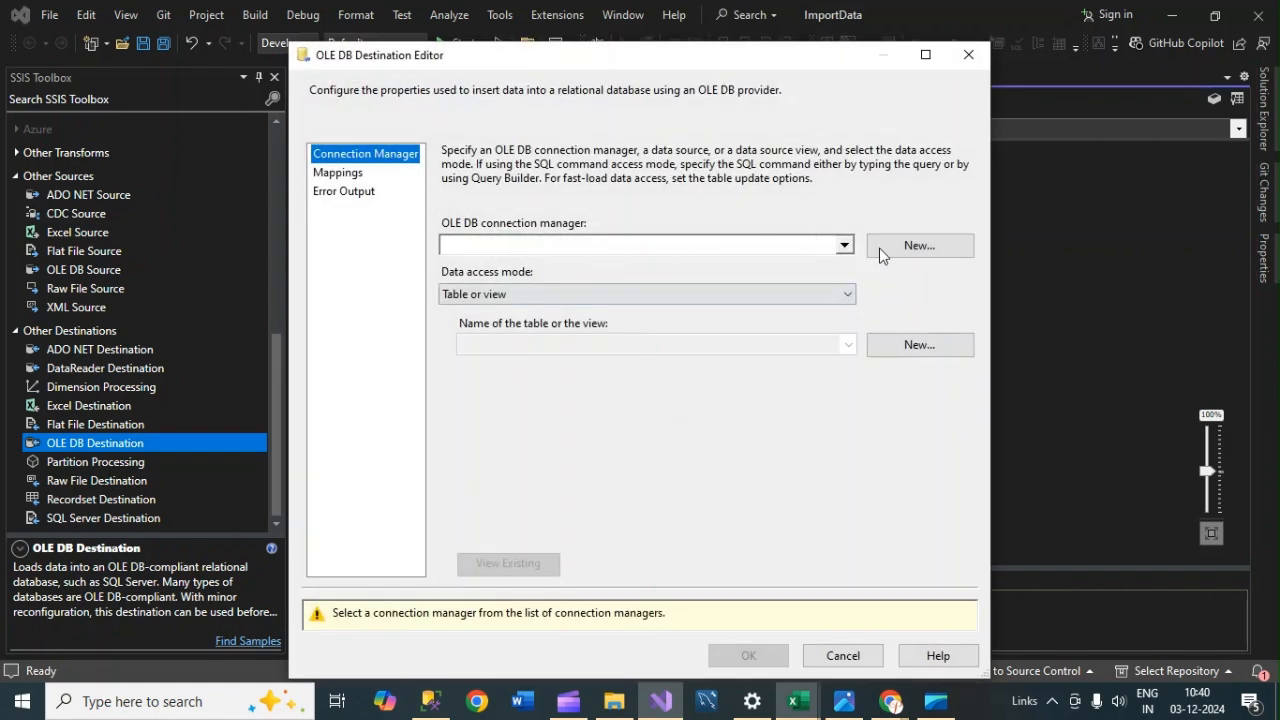
# Step: Start a new OLE DB connection manager for the destination using the Microsoft OLE DB Provider for SQL Server
pyautogui.click(911, 247)
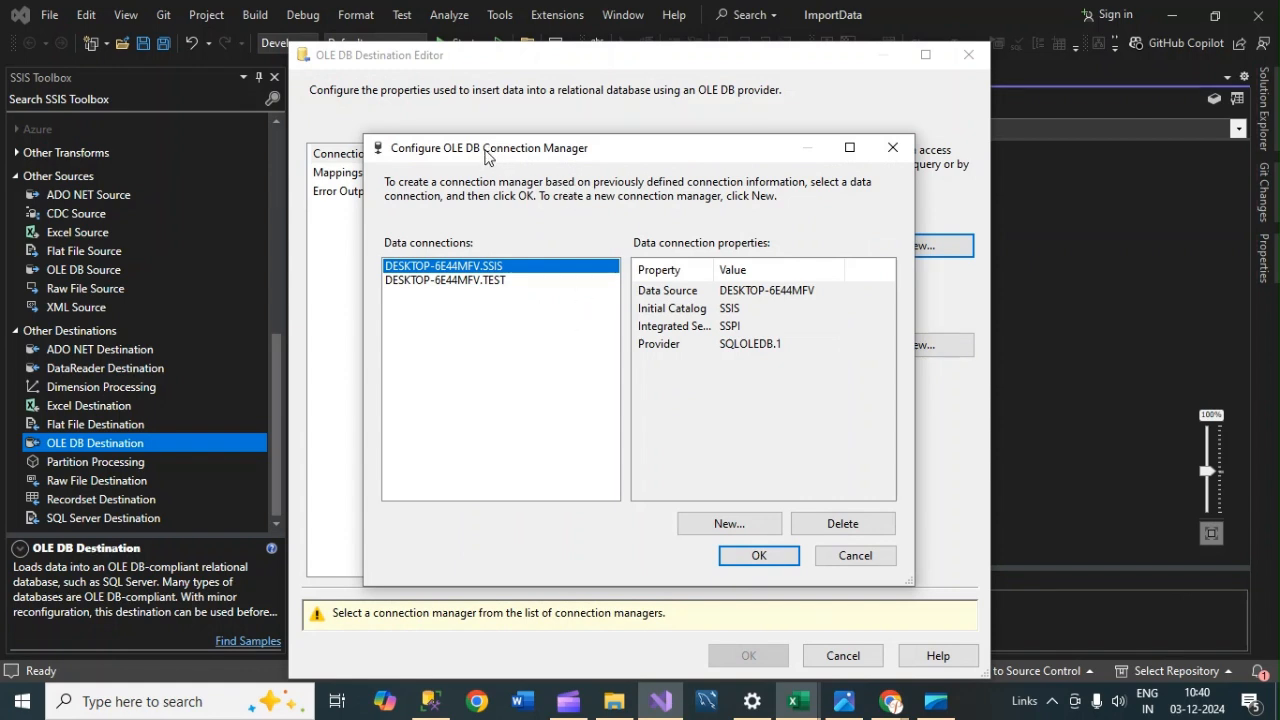
pyautogui.click(753, 531)
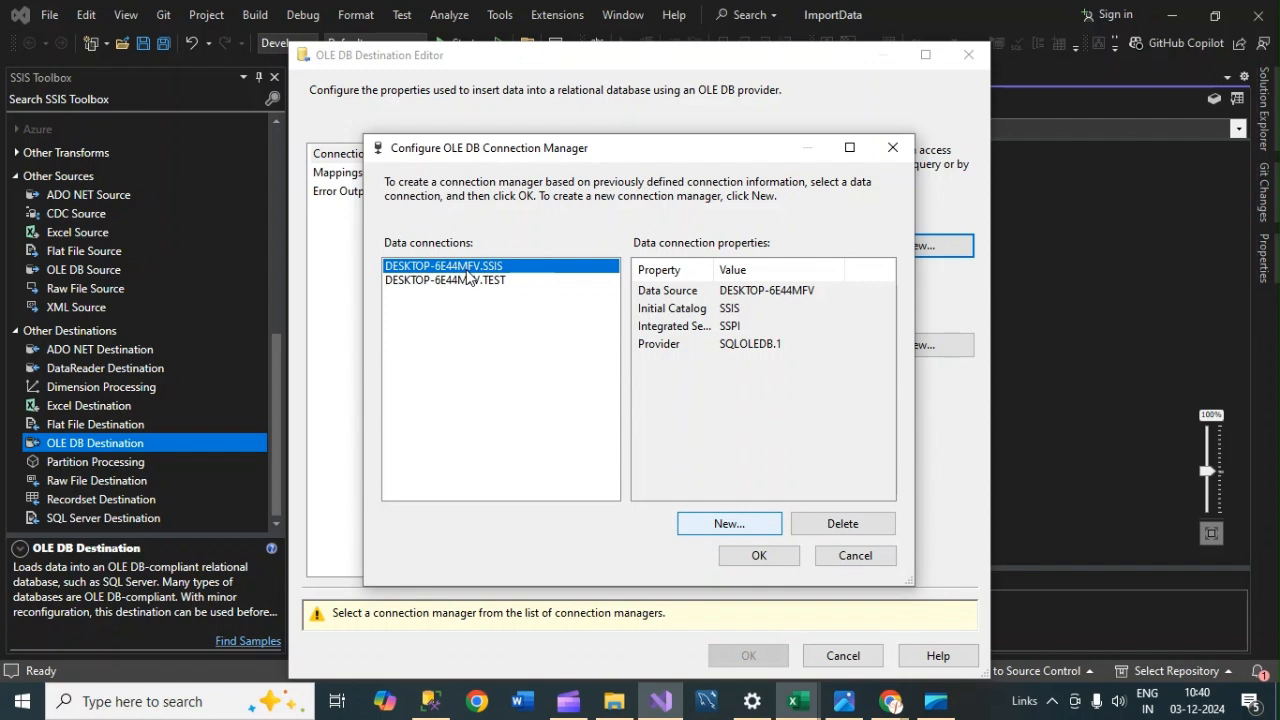
pyautogui.click(725, 527)
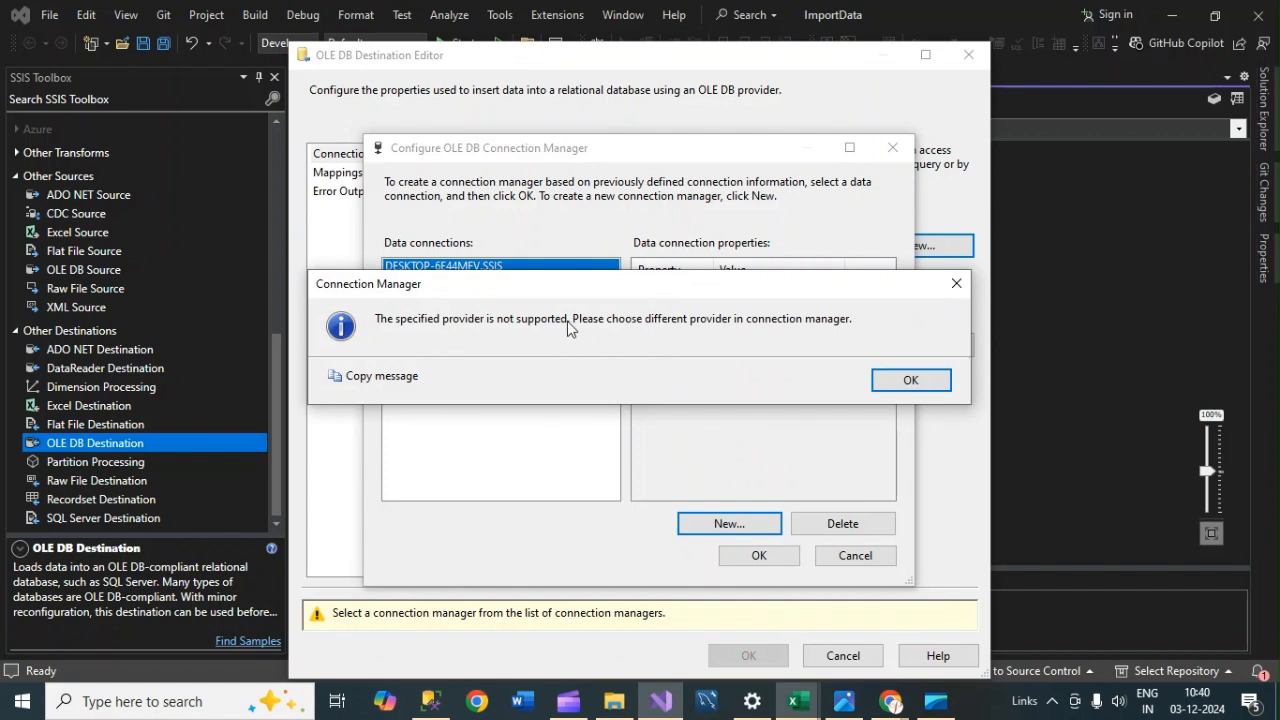
pyautogui.click(907, 381)
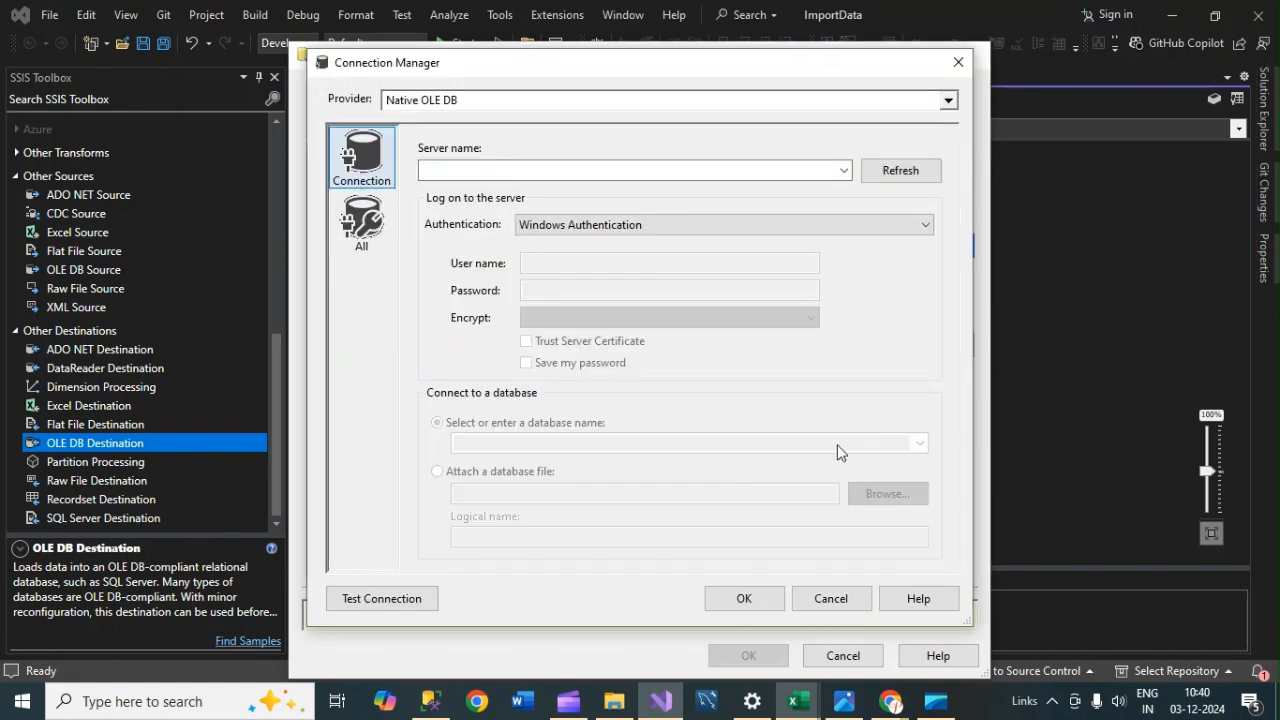
pyautogui.click(950, 104)
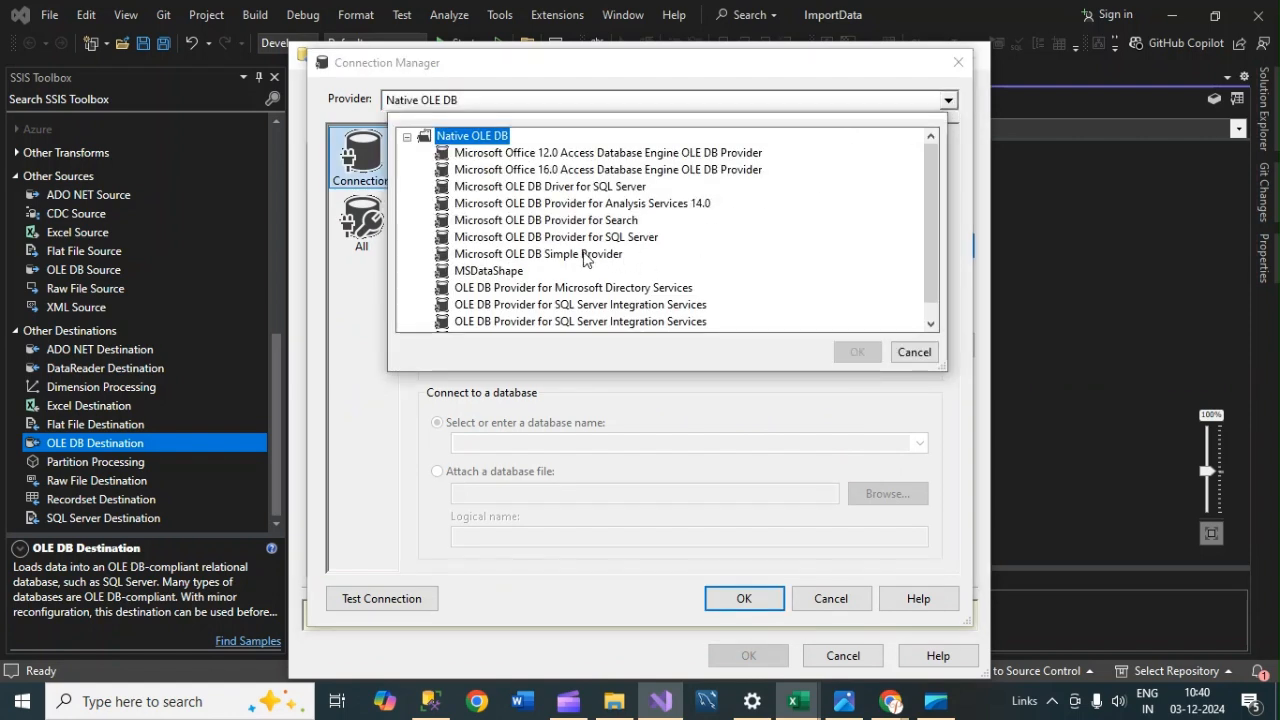
pyautogui.click(535, 240)
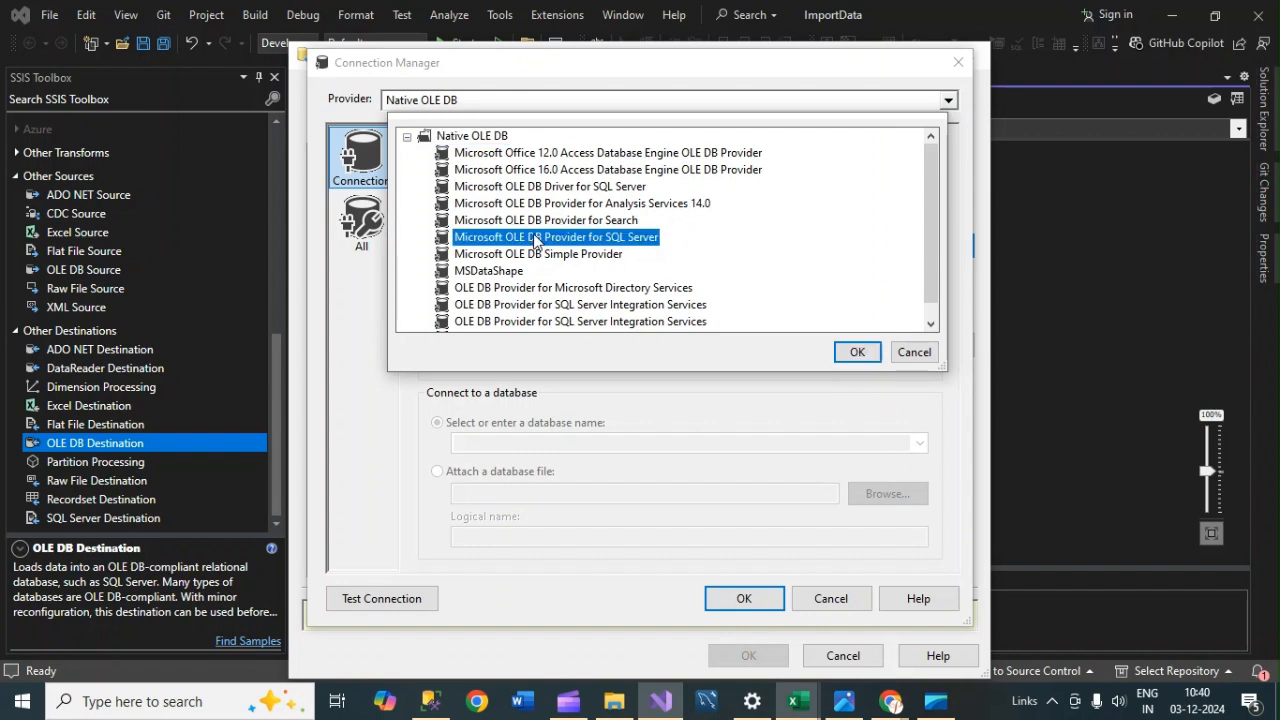
pyautogui.click(852, 352)
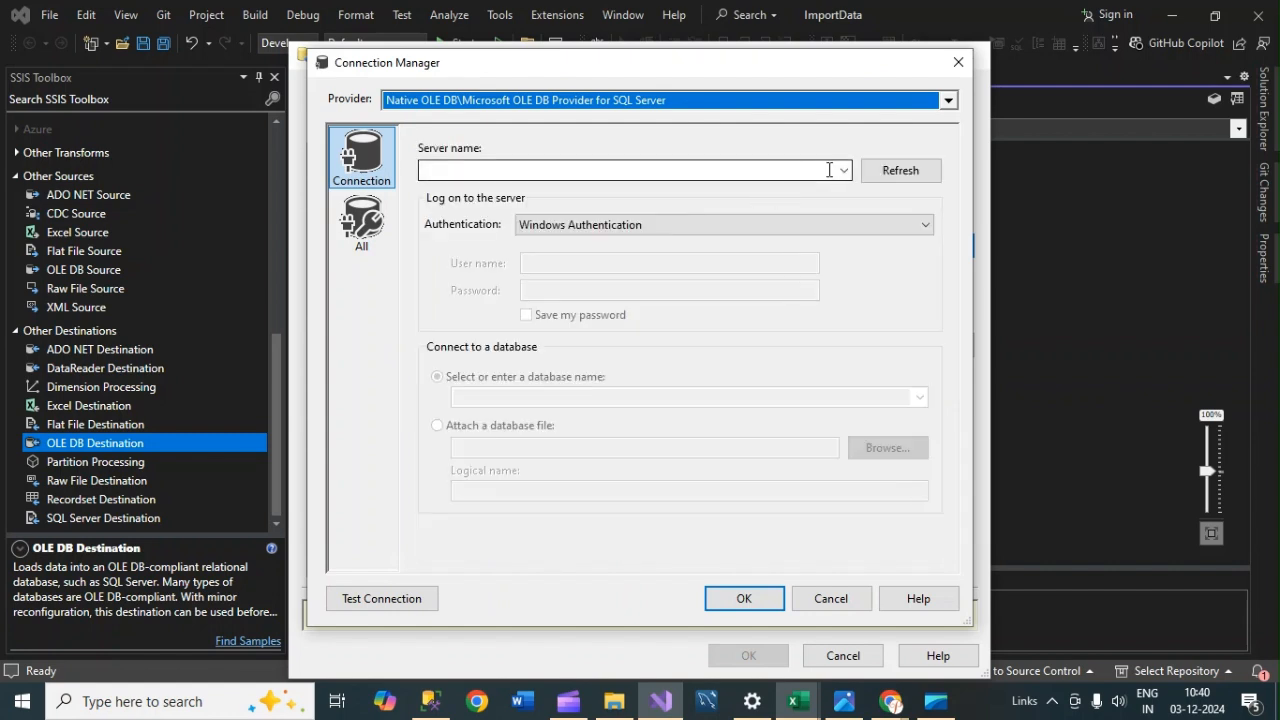
# Step: Switch to SQL Server Management Studio and copy the server's name from its properties
pyautogui.click(431, 700)
pyautogui.click(125, 163)
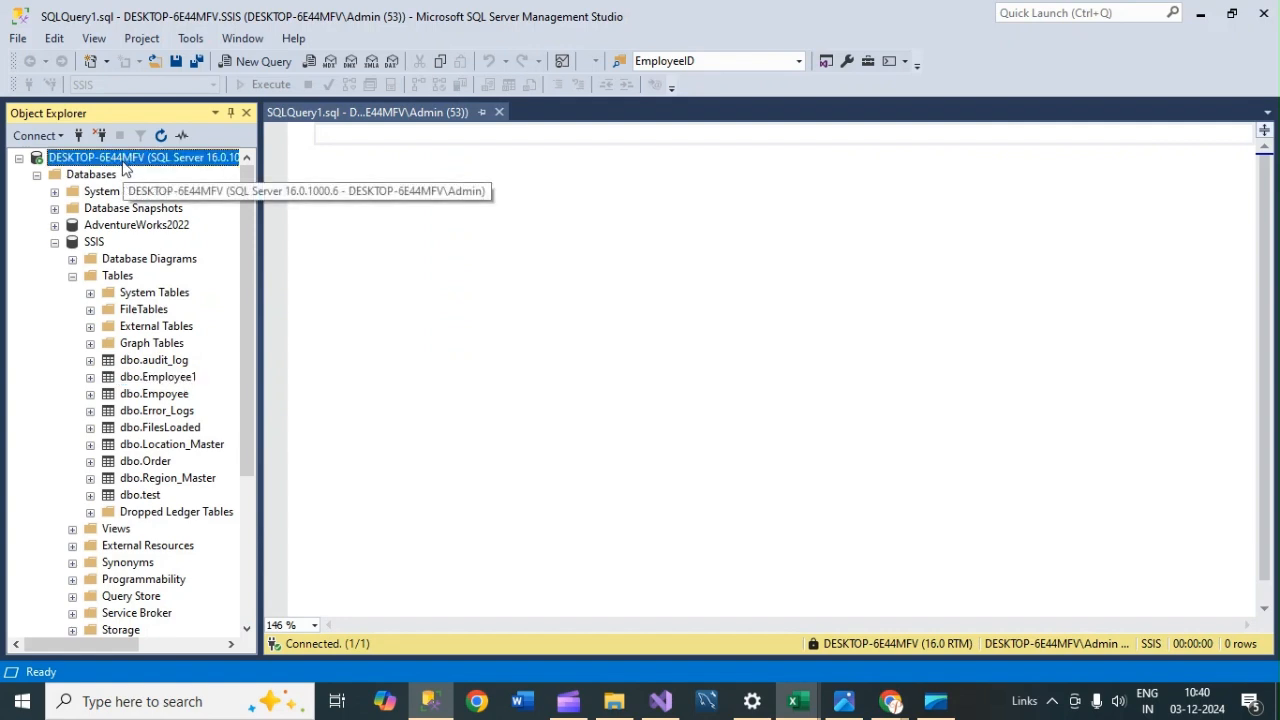
pyautogui.rightClick(126, 165)
pyautogui.click(190, 527)
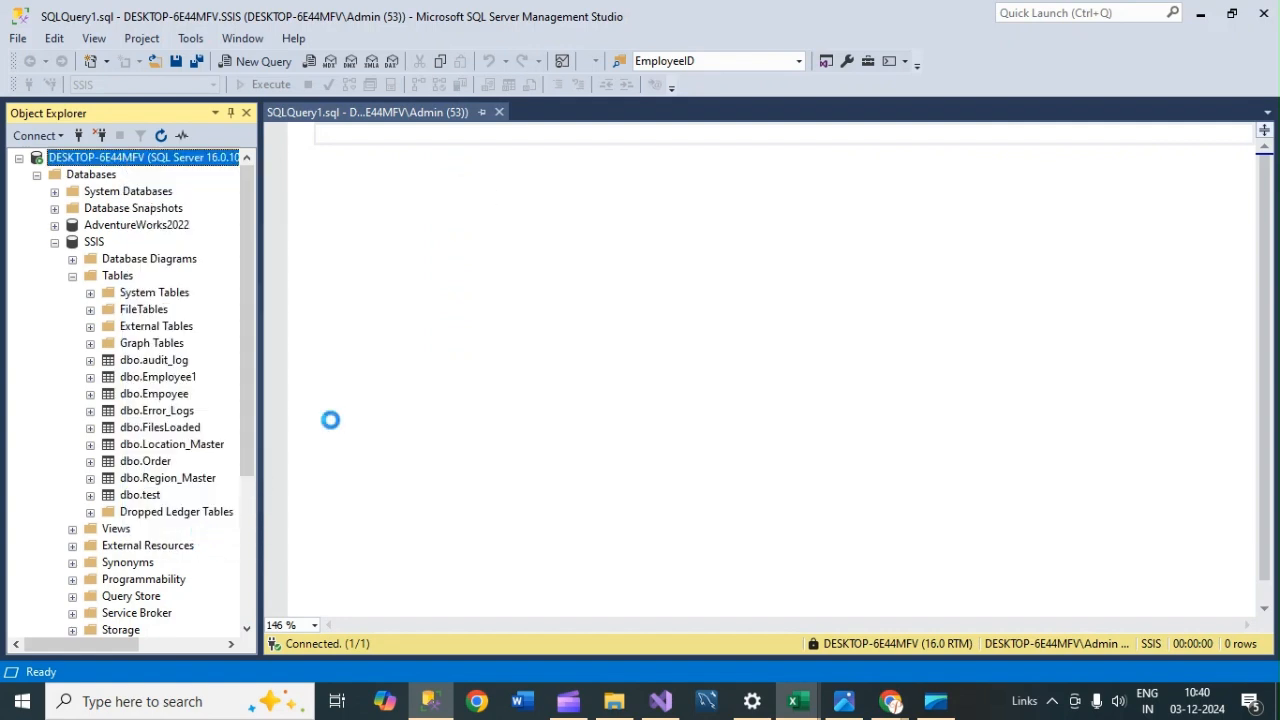
pyautogui.click(826, 145)
pyautogui.moveTo(826, 145); pyautogui.dragTo(708, 148)
pyautogui.hotkey('ctrl', 'c')
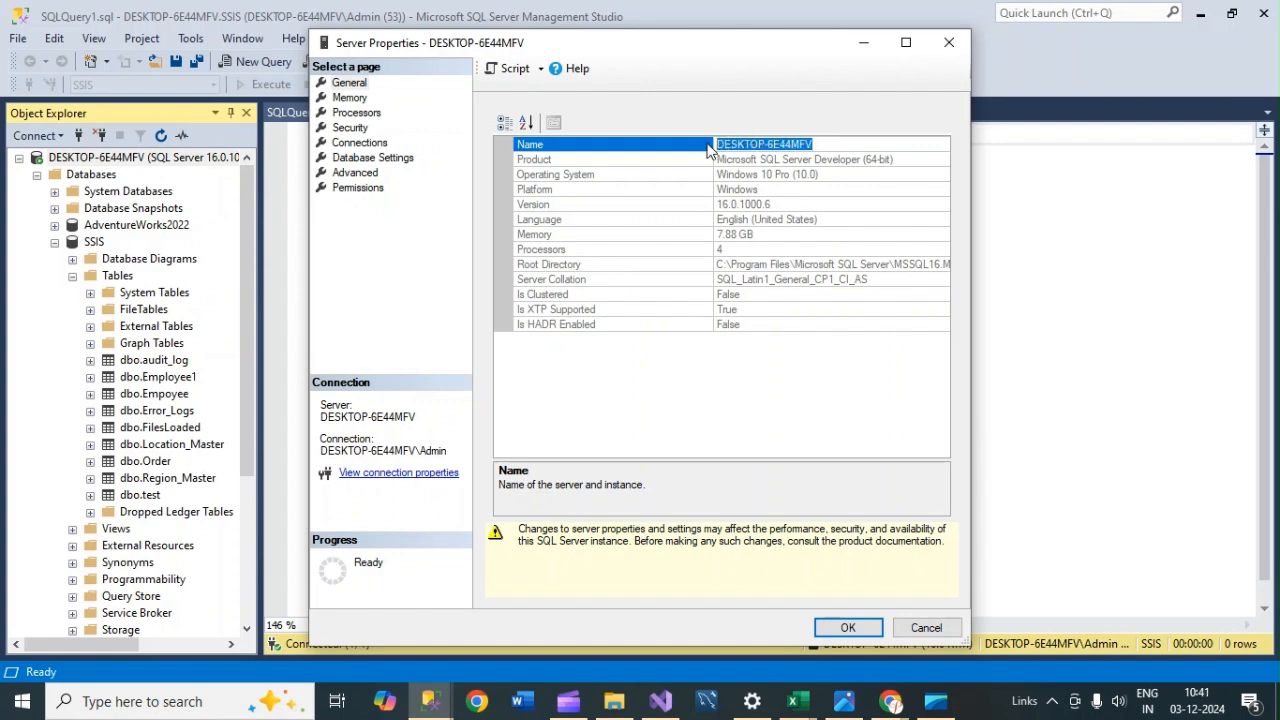
# Step: Switch back to Visual Studio and set the connection's server to DESKTOP-6E44MFV with Windows Authentication and the SSIS database
pyautogui.click(660, 701)
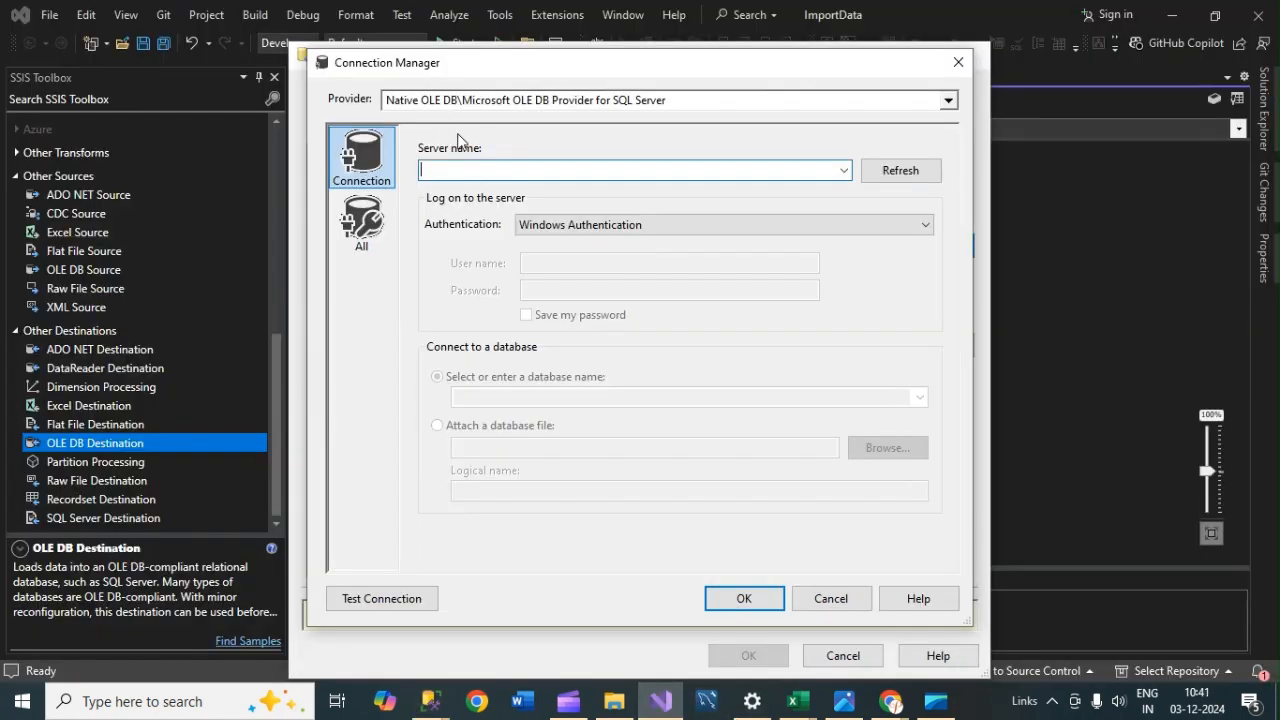
pyautogui.hotkey('ctrl', 'v')
pyautogui.click(726, 224)
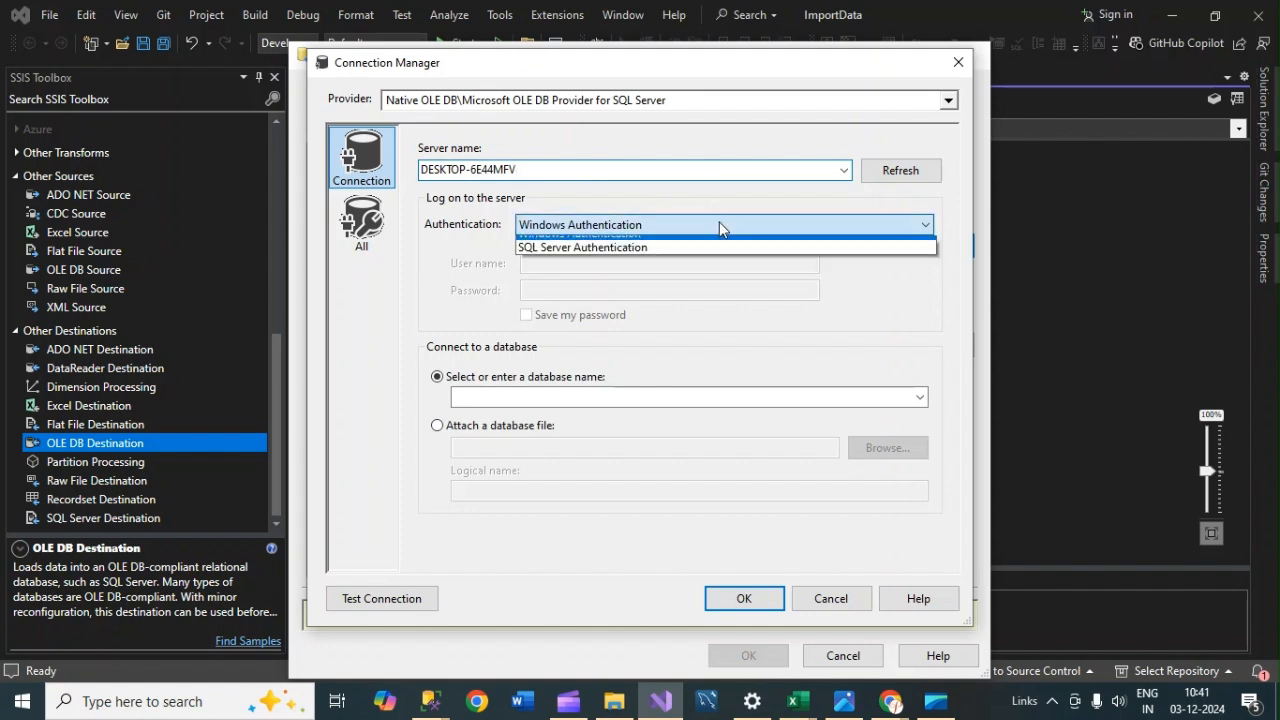
pyautogui.click(658, 242)
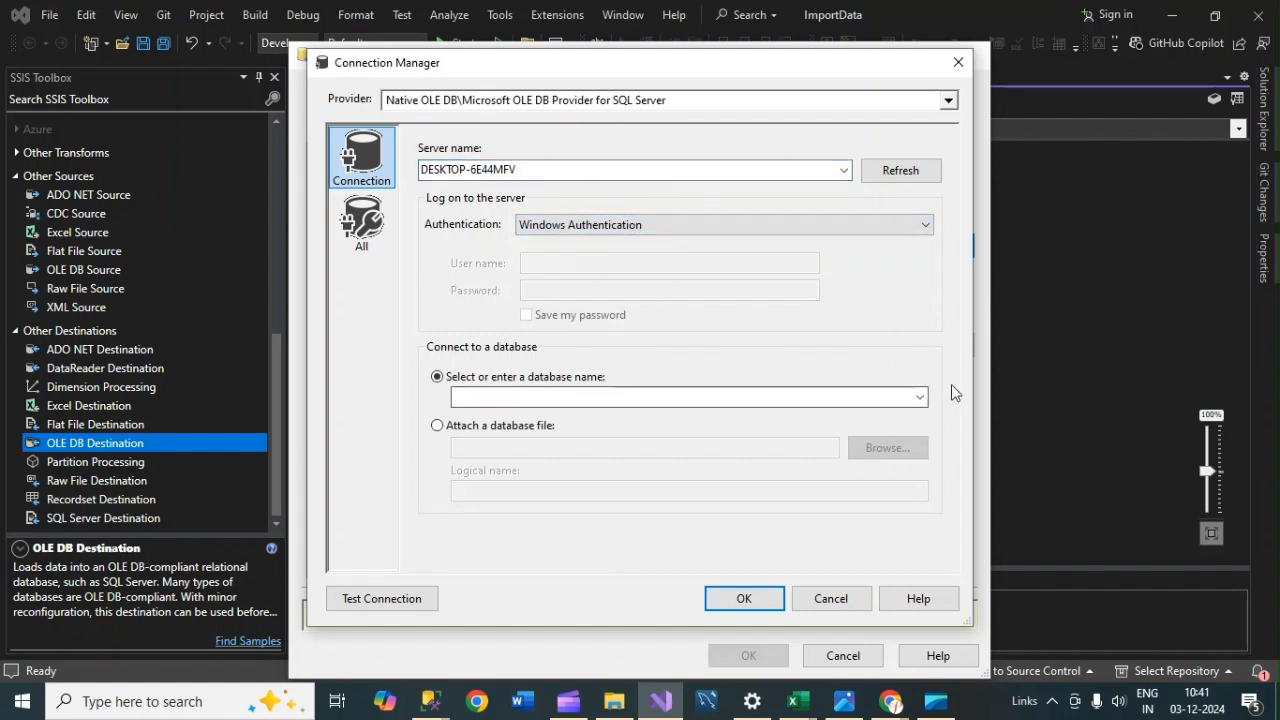
pyautogui.click(920, 398)
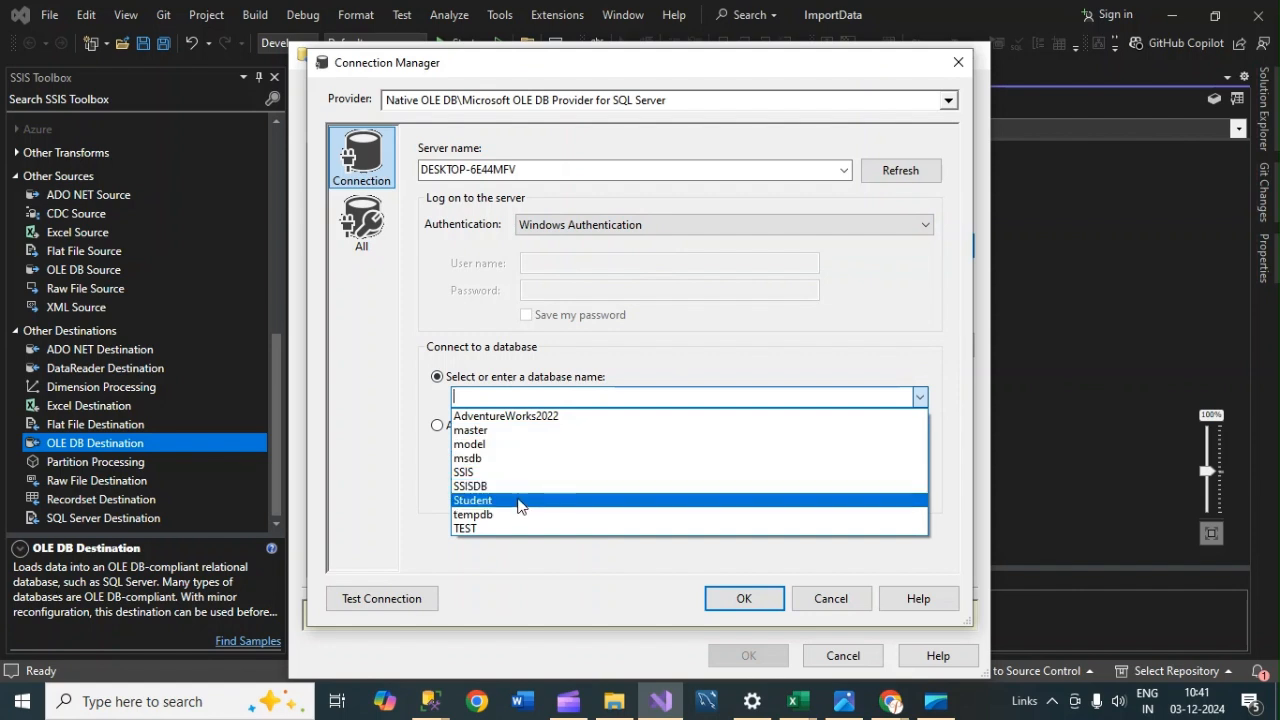
pyautogui.click(490, 472)
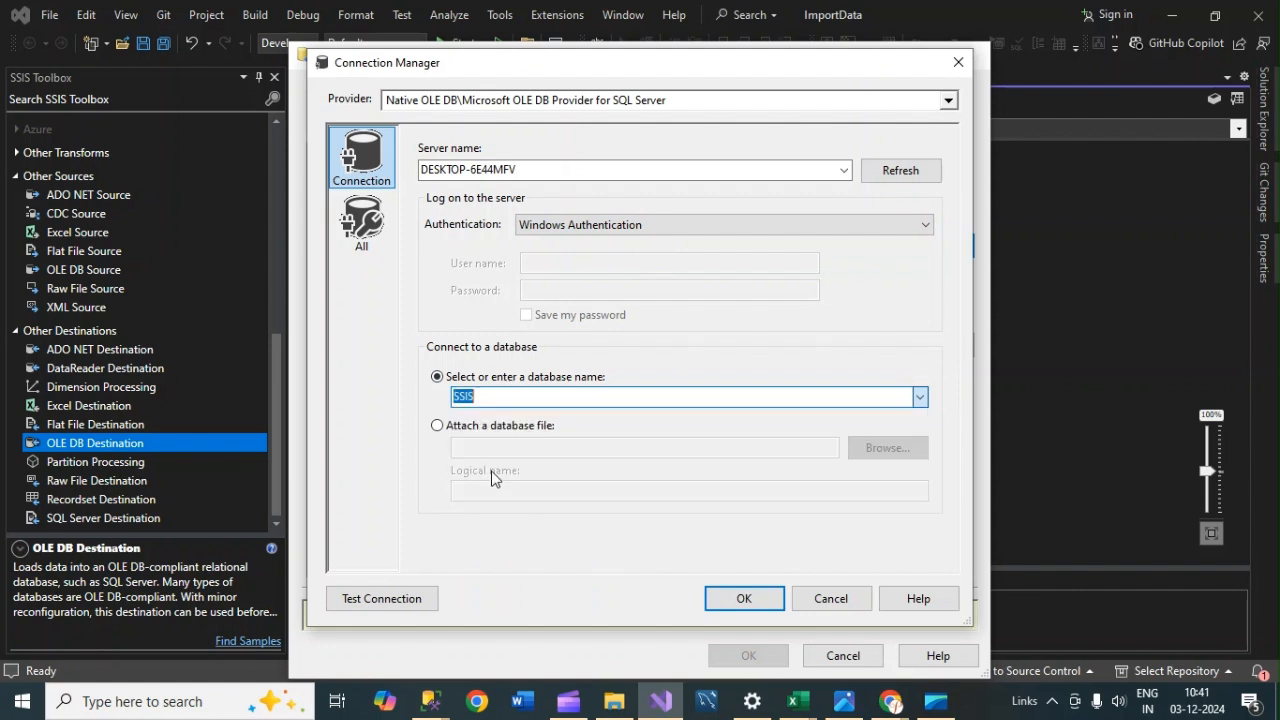
# Step: Test the new connection and accept it as the OLE DB Destination's connection manager
pyautogui.click(399, 600)
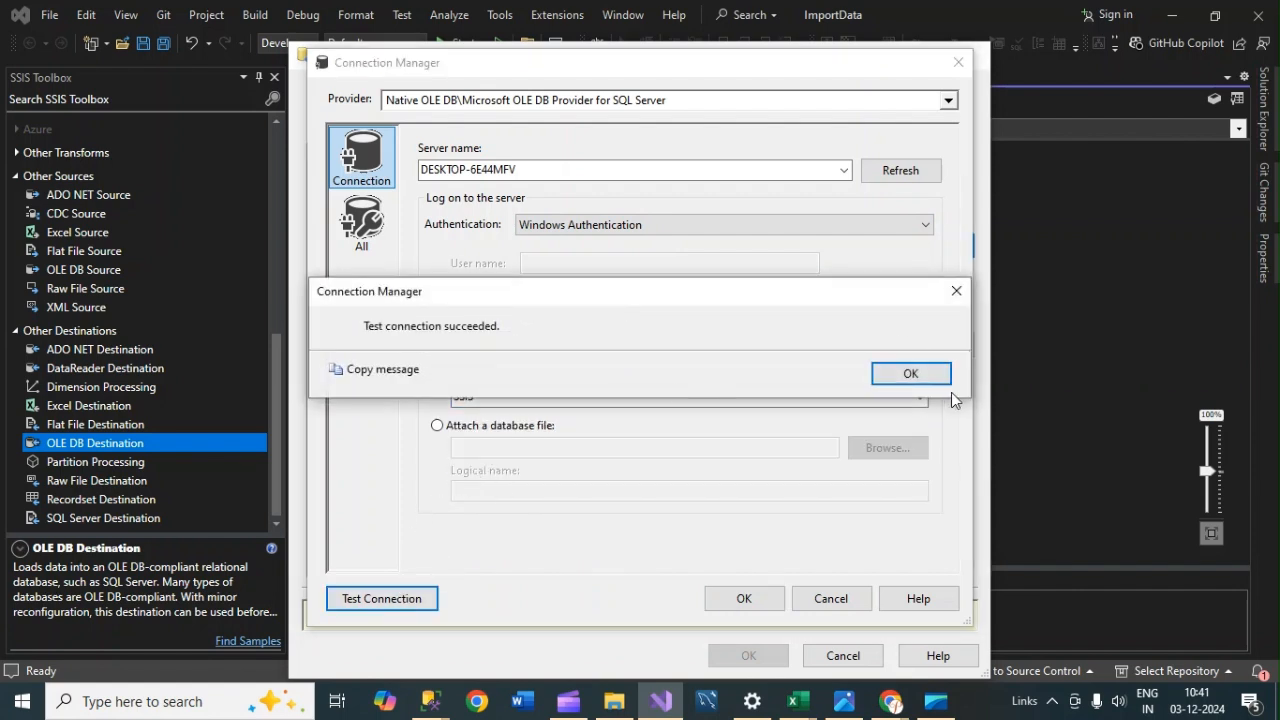
pyautogui.click(936, 376)
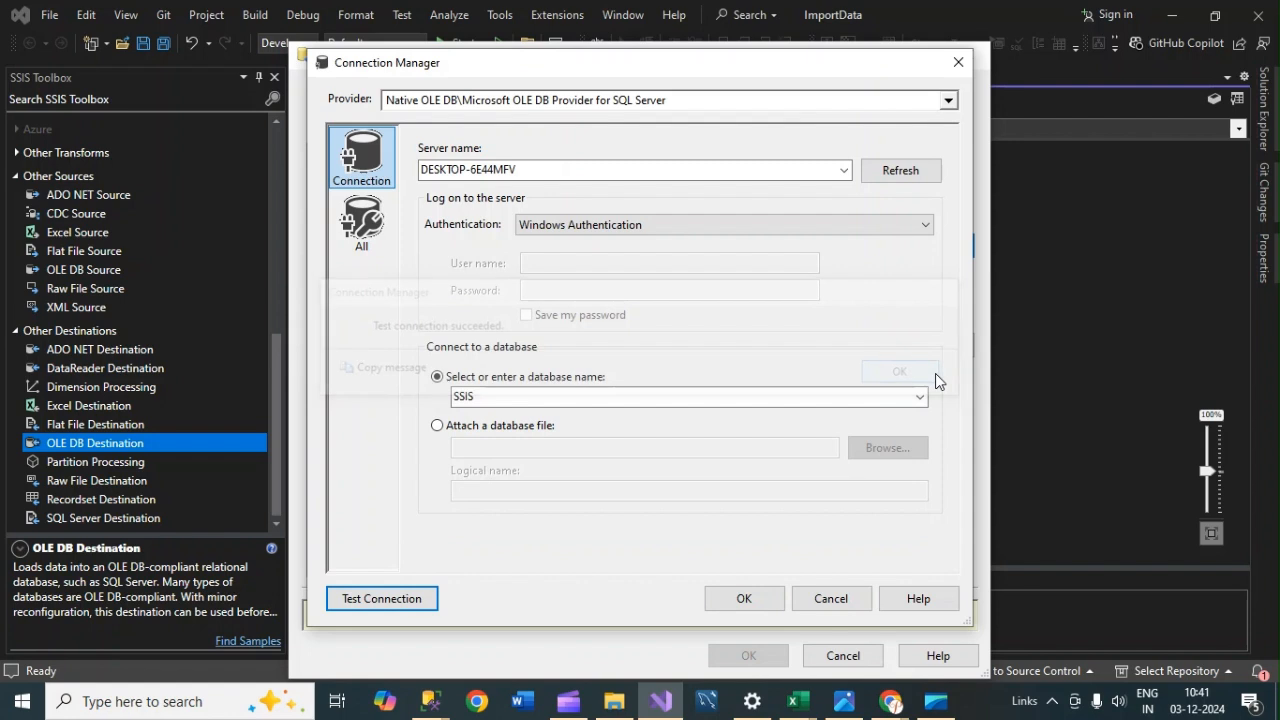
pyautogui.click(744, 598)
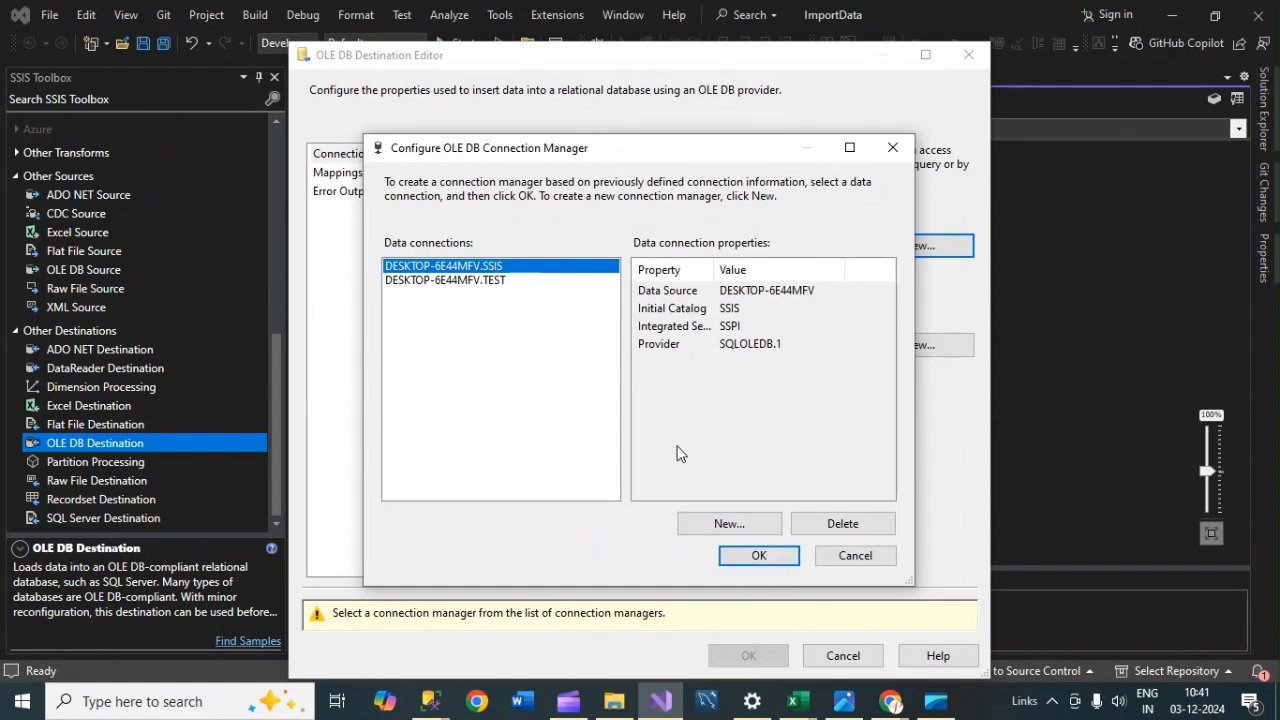
pyautogui.click(766, 557)
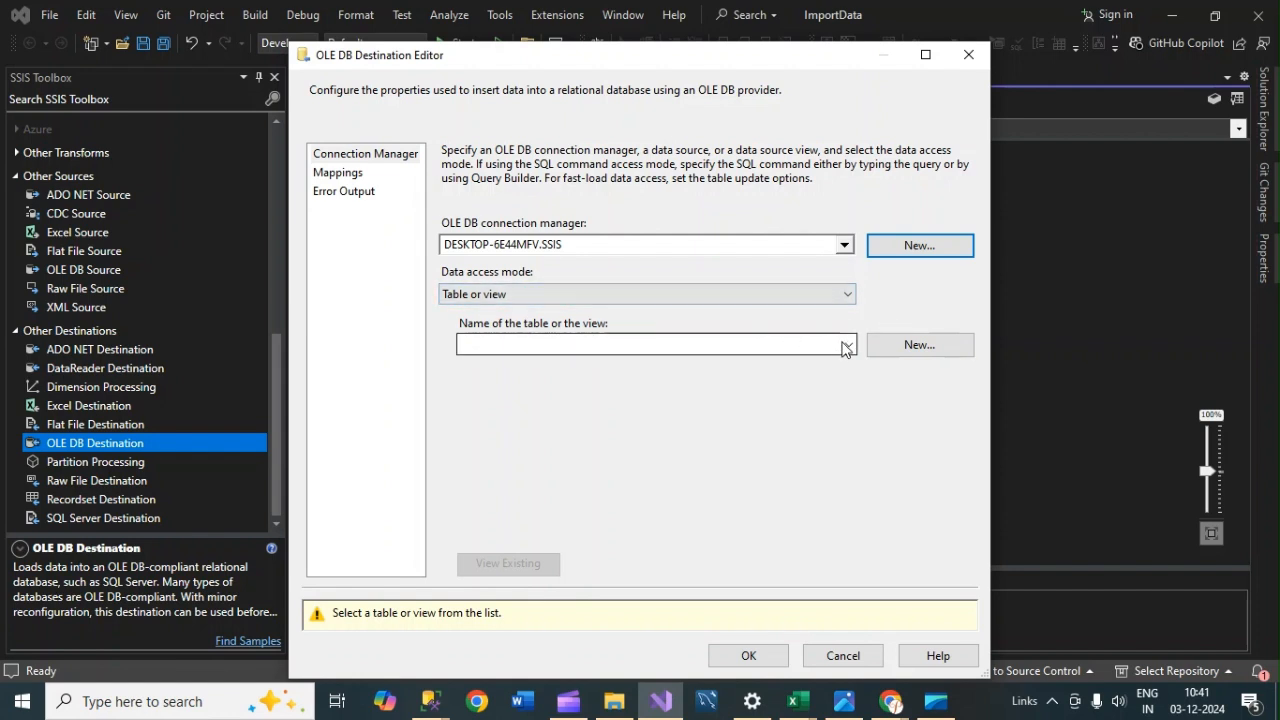
# Step: Create a new destination table named Emp with the proposed columns and preview its existing data
pyautogui.click(920, 348)
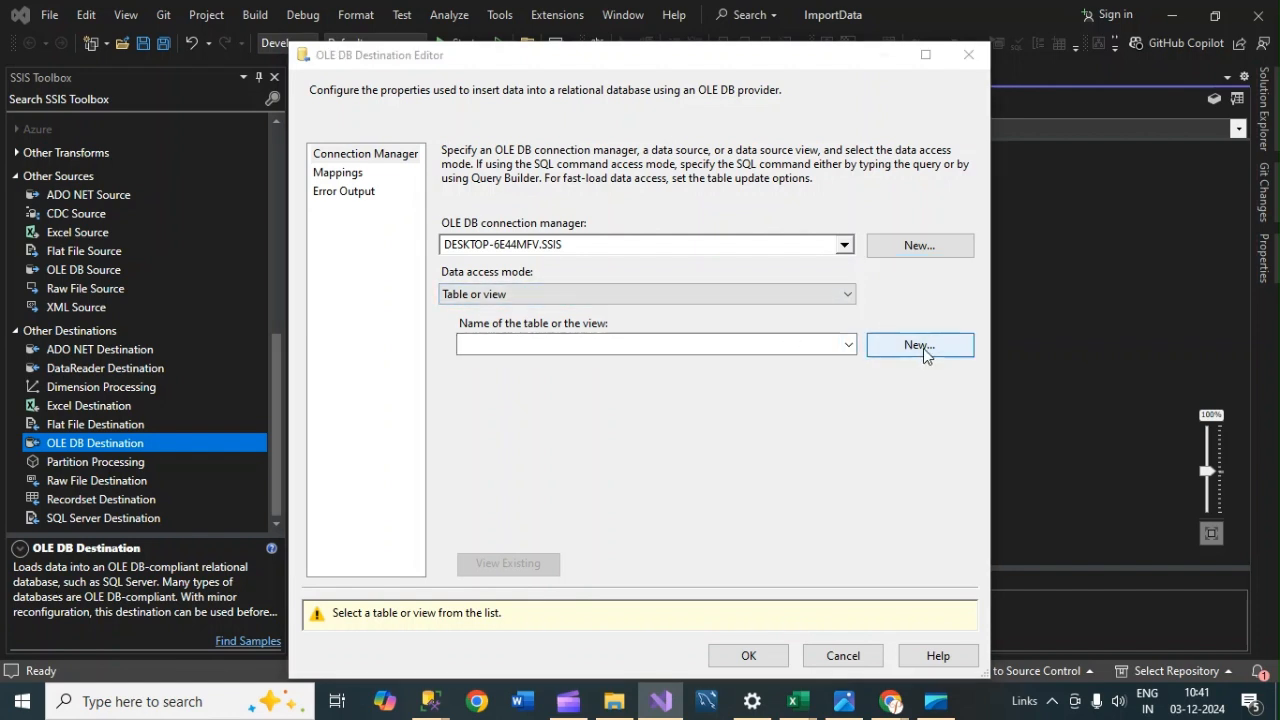
pyautogui.click(606, 243)
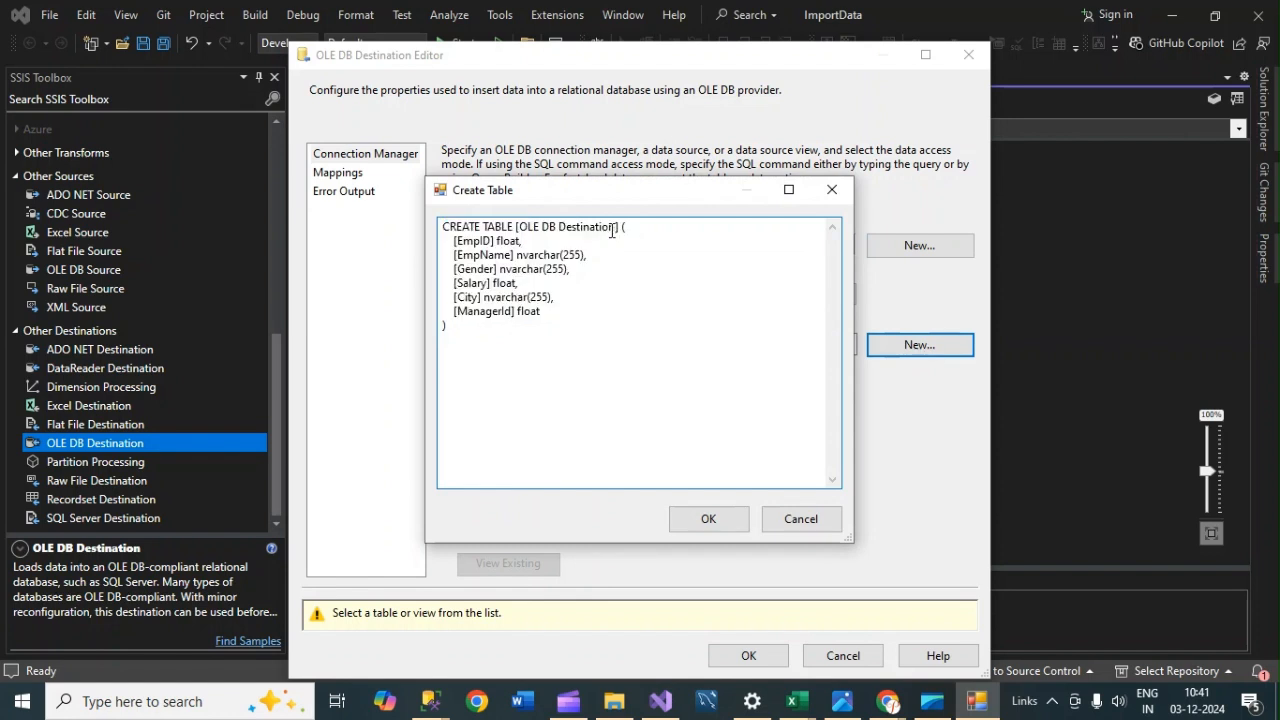
pyautogui.moveTo(615, 227); pyautogui.dragTo(525, 228)
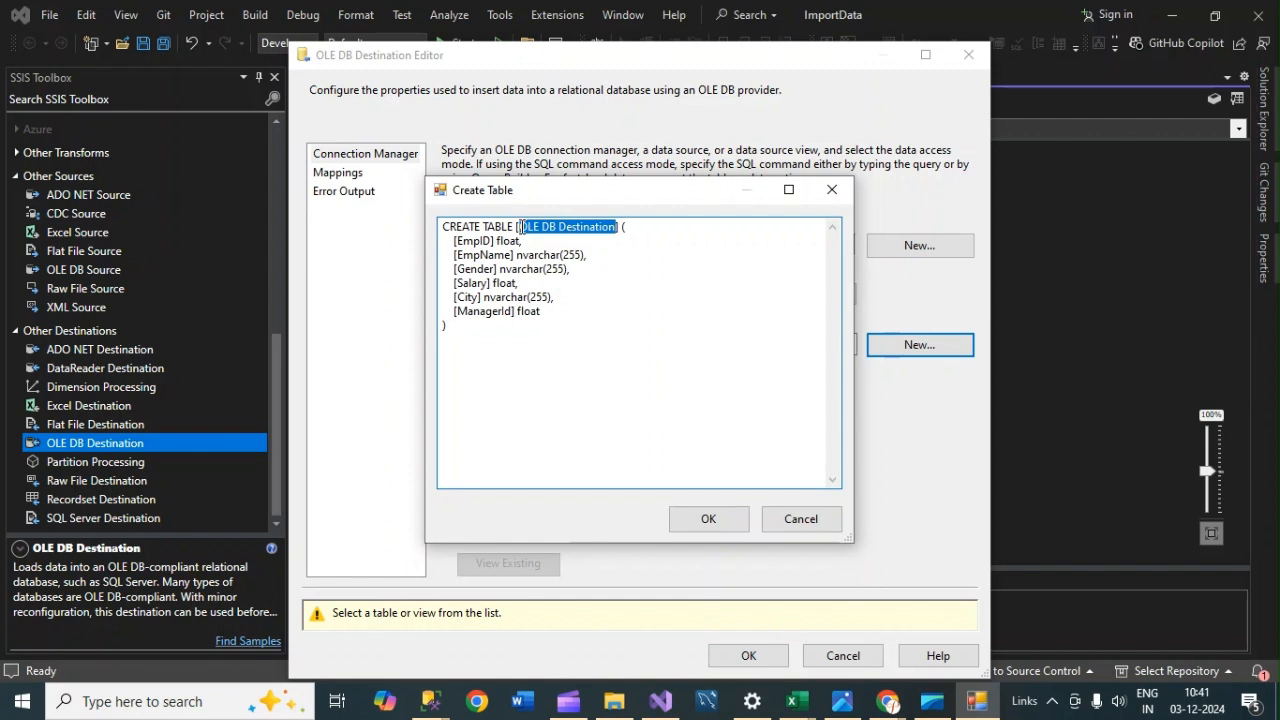
pyautogui.write('E')
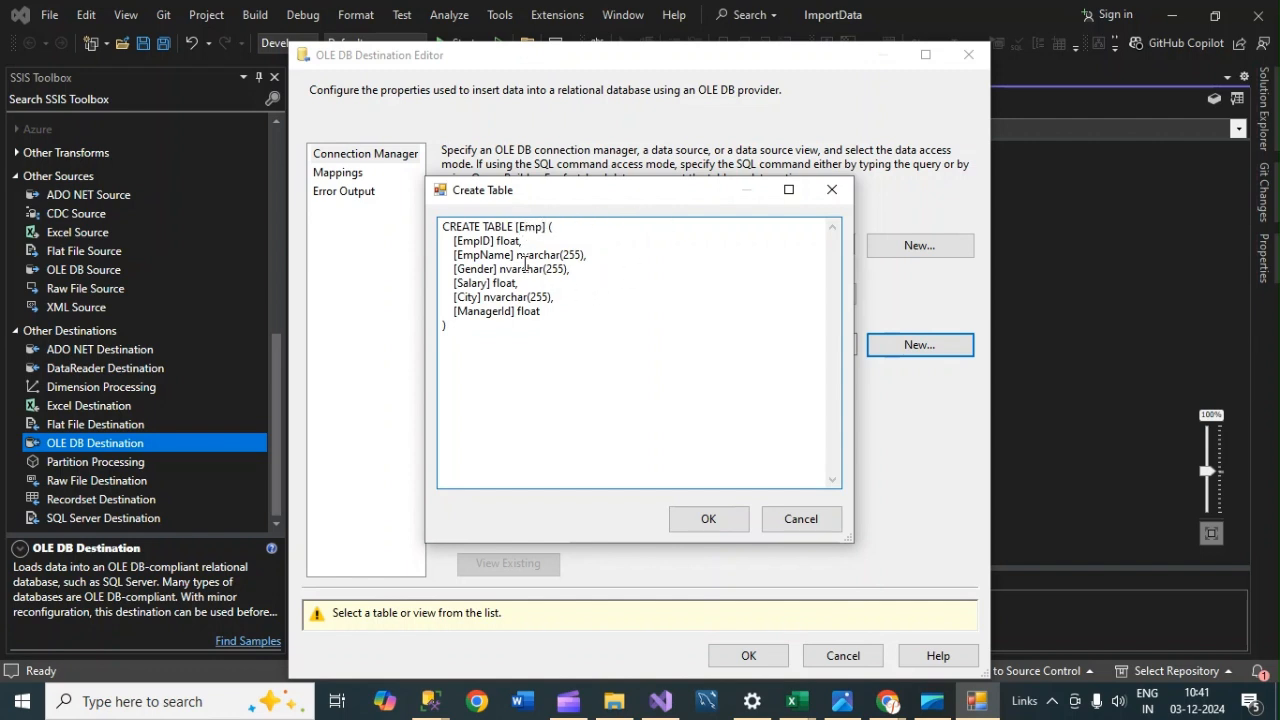
pyautogui.click(712, 521)
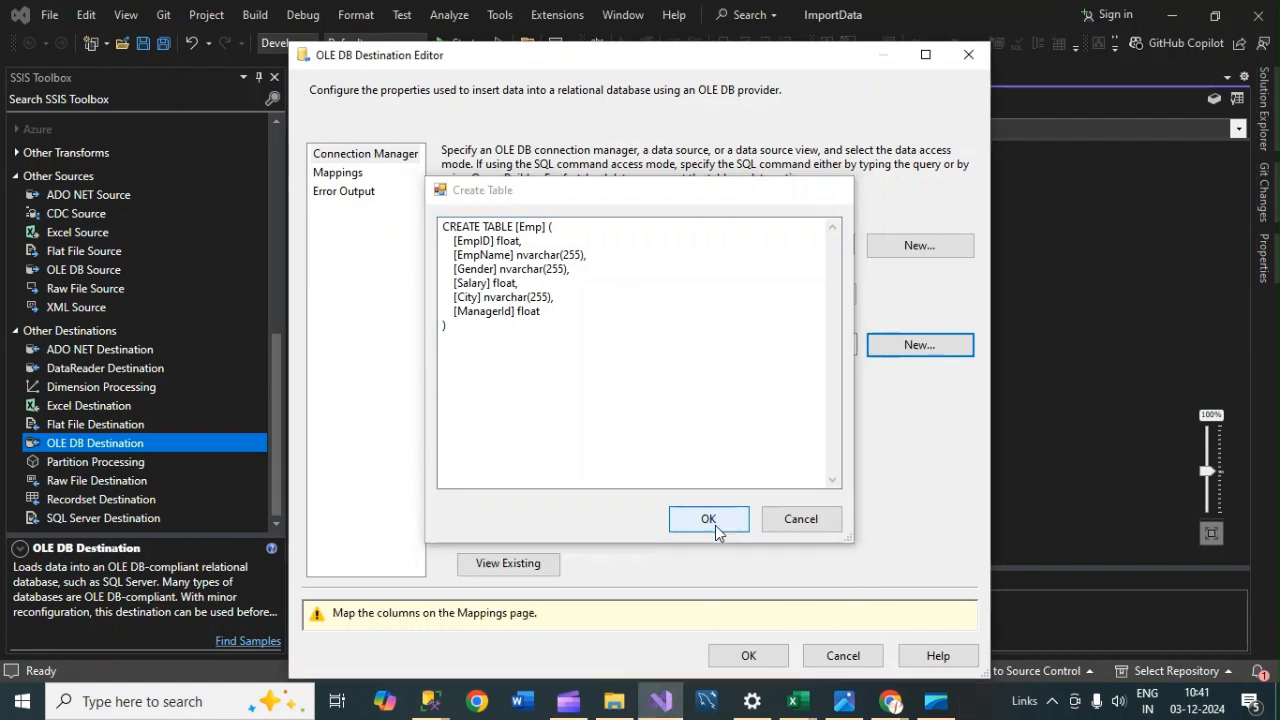
pyautogui.click(540, 576)
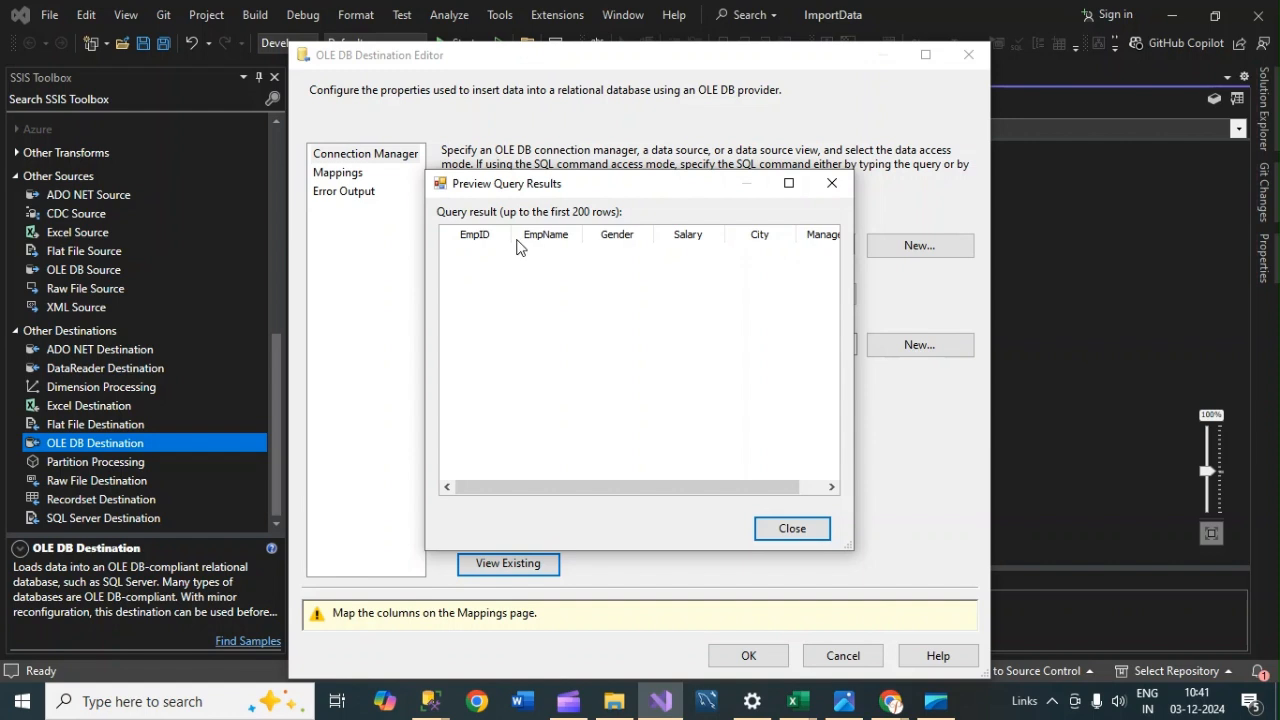
pyautogui.click(780, 527)
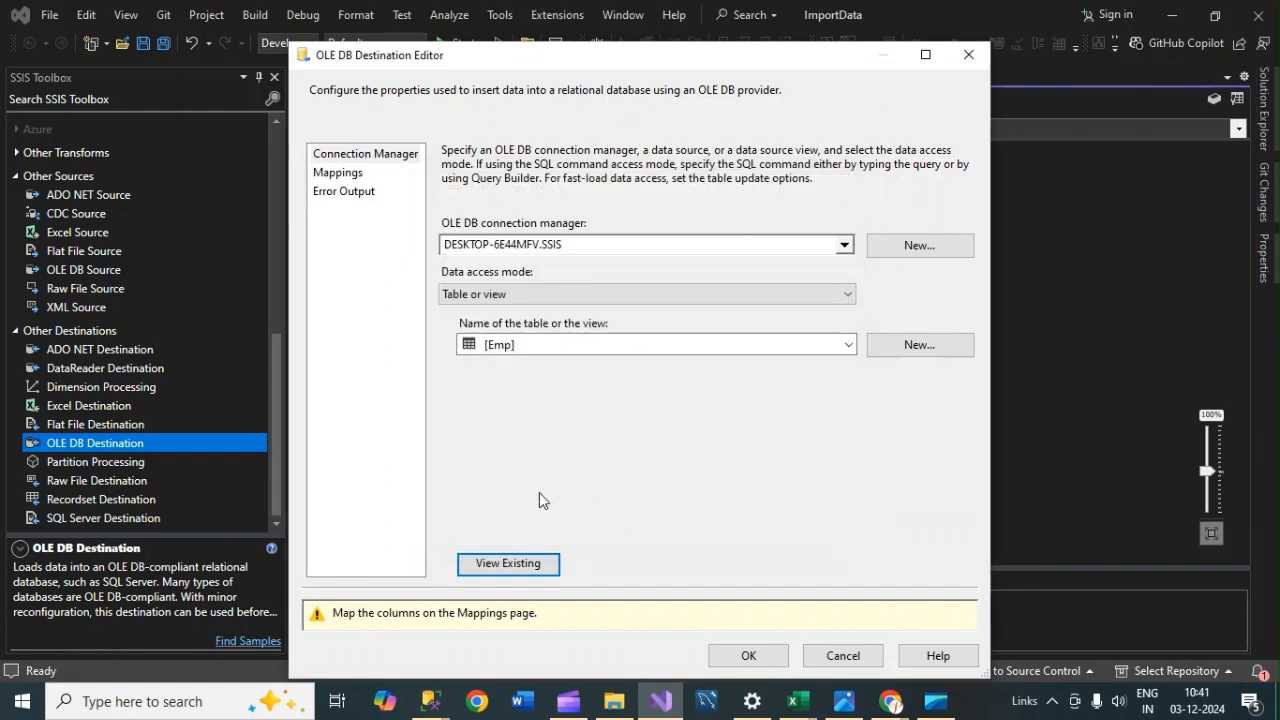
# Step: Review the input-to-destination column mappings for the Emp table and accept the OLE DB Destination's settings
pyautogui.click(323, 176)
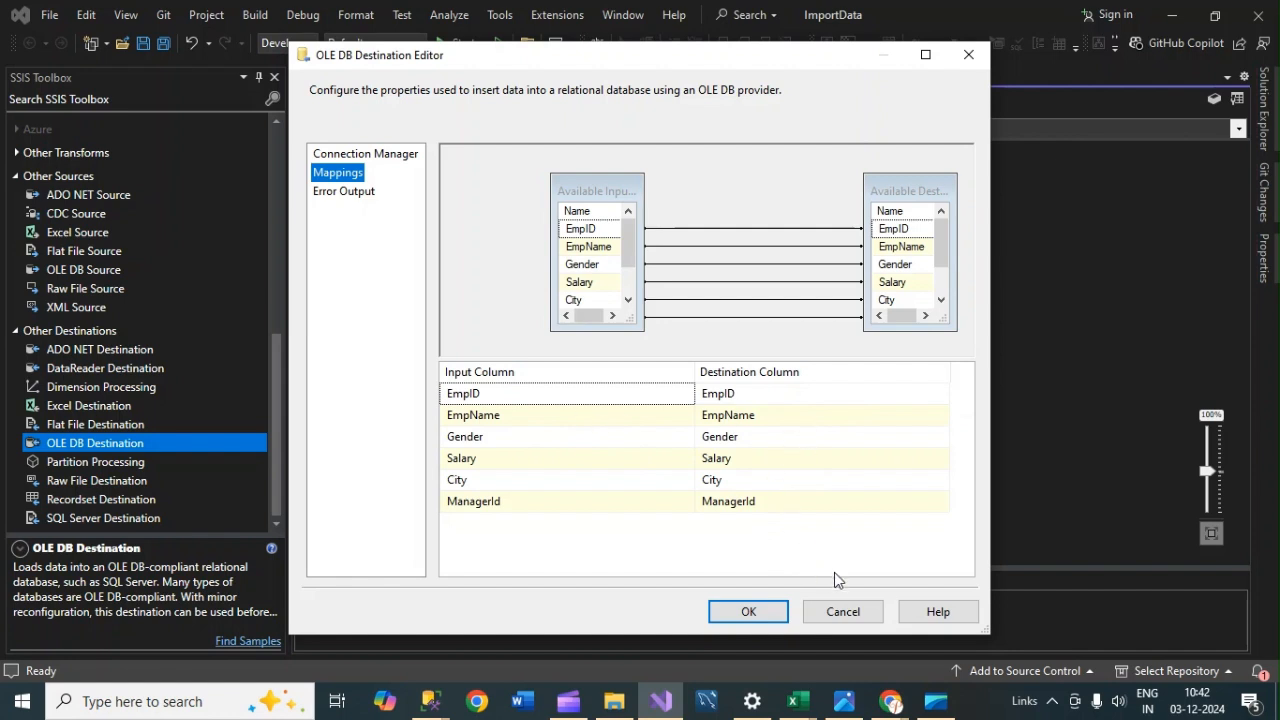
pyautogui.click(490, 398)
pyautogui.click(491, 420)
pyautogui.click(766, 423)
pyautogui.click(517, 444)
pyautogui.click(732, 444)
pyautogui.click(480, 462)
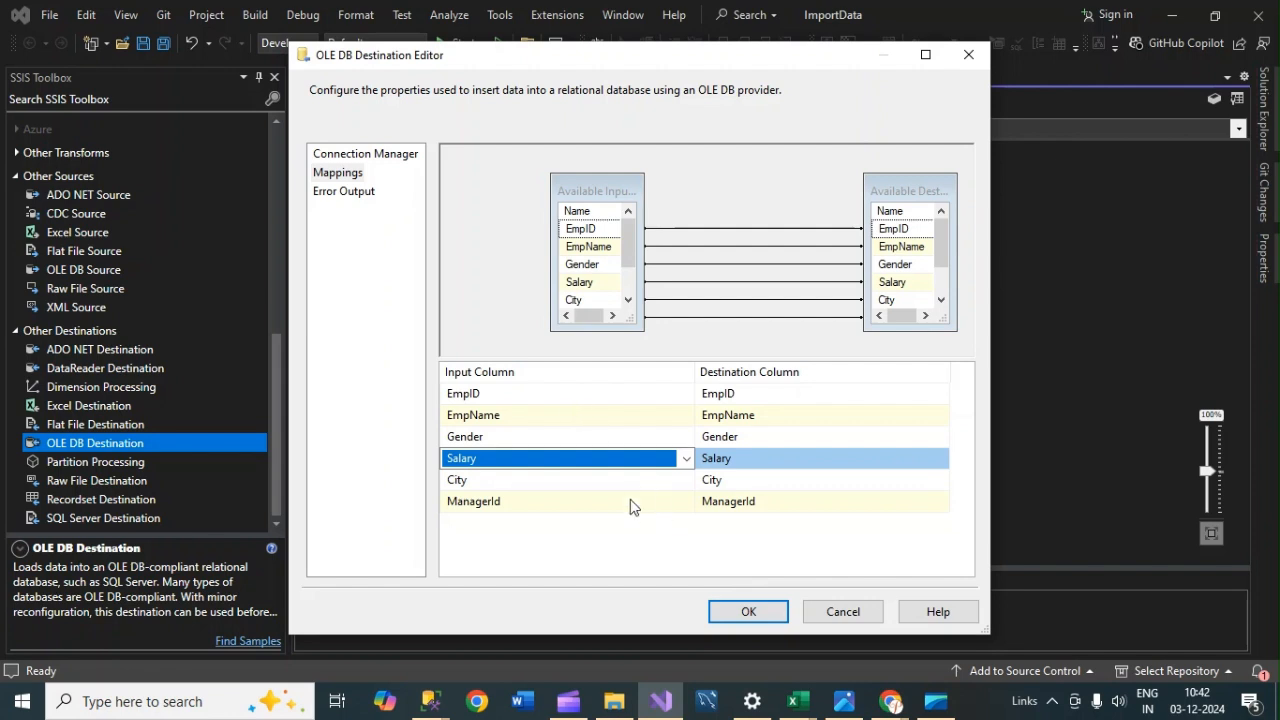
pyautogui.click(748, 611)
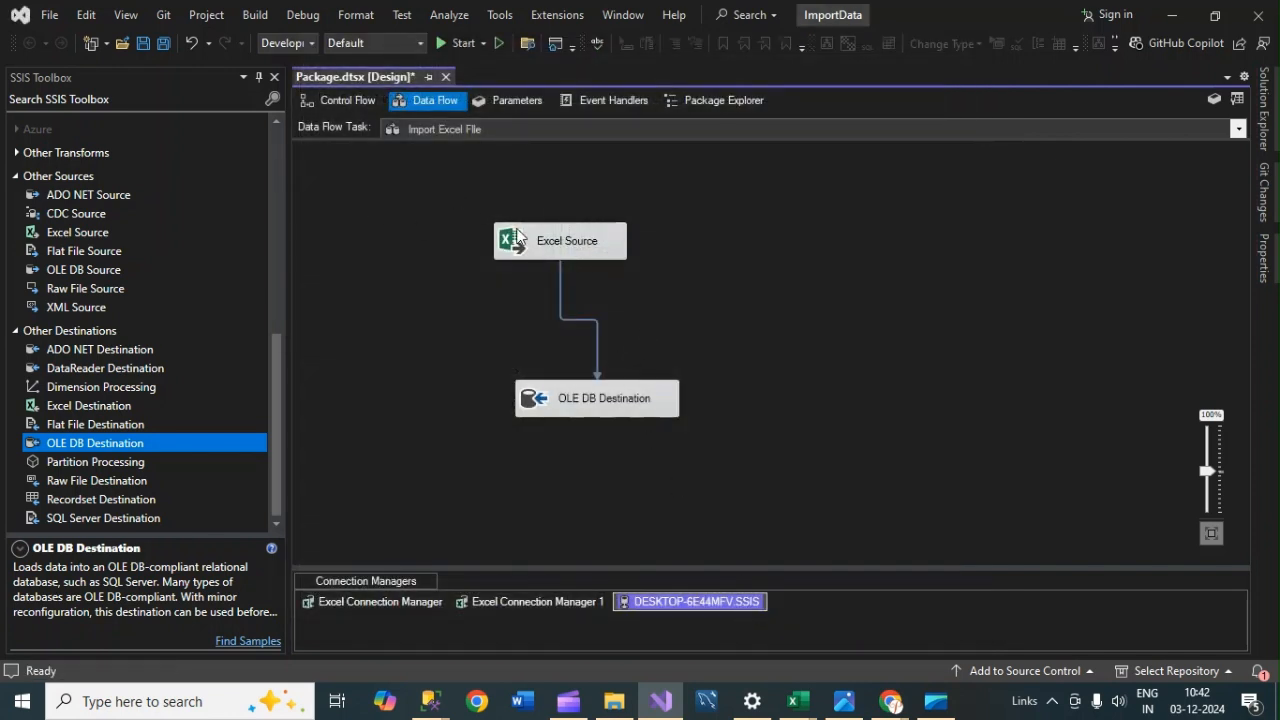
# Step: Align the OLE DB Destination directly beneath the Excel Source and run the package
pyautogui.moveTo(574, 392); pyautogui.dragTo(536, 400)
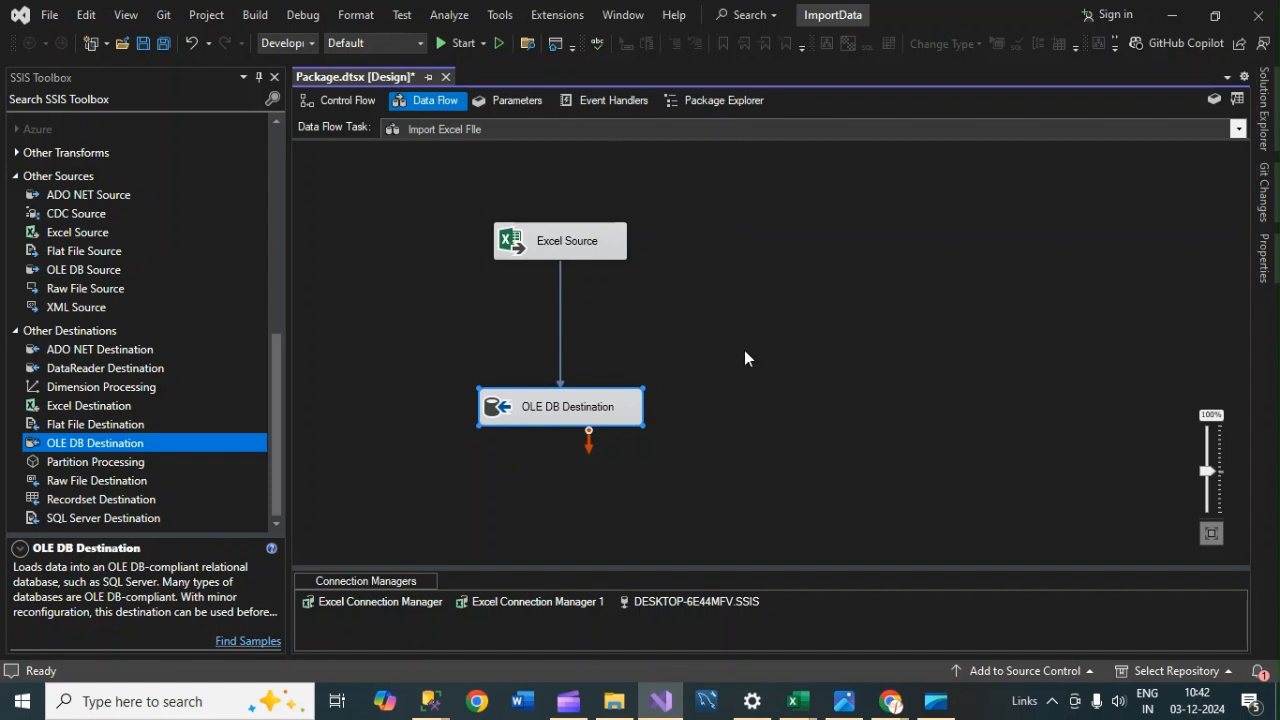
pyautogui.click(449, 45)
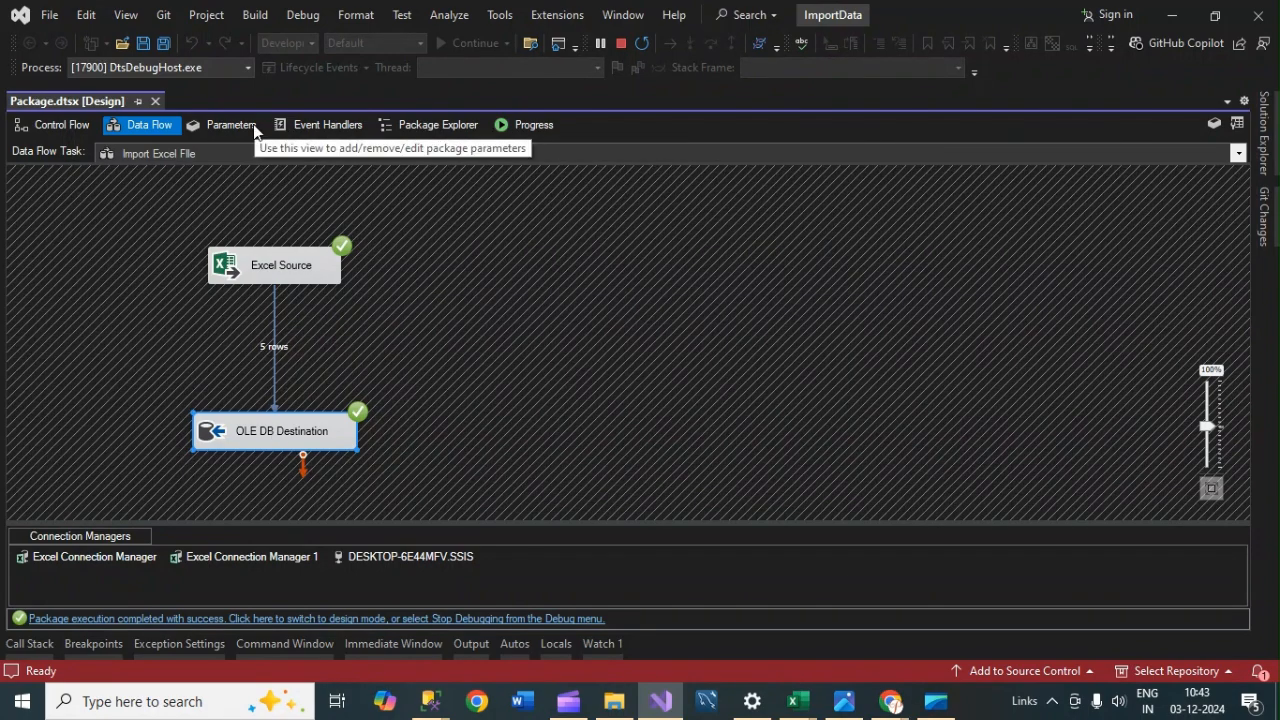
# Step: Examine the run's progress log, package contents, control flow and data flow, and stop debugging
pyautogui.click(506, 124)
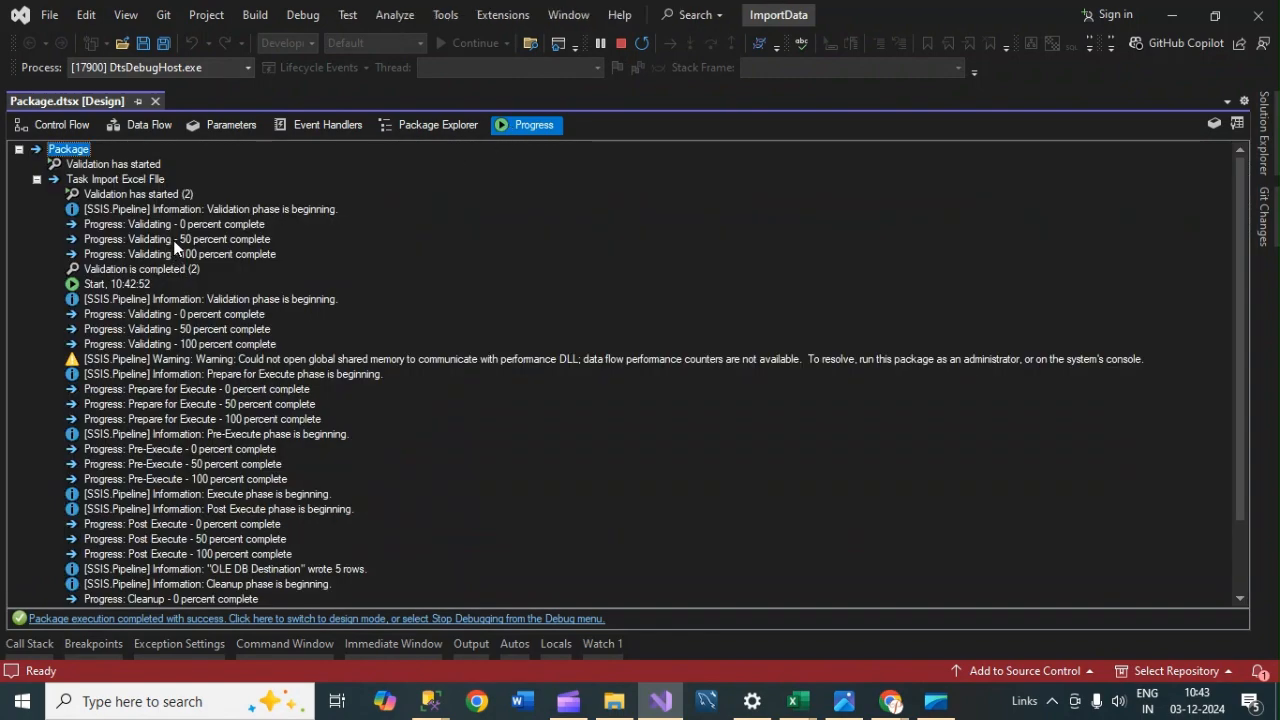
pyautogui.scroll(-2, 173, 240)
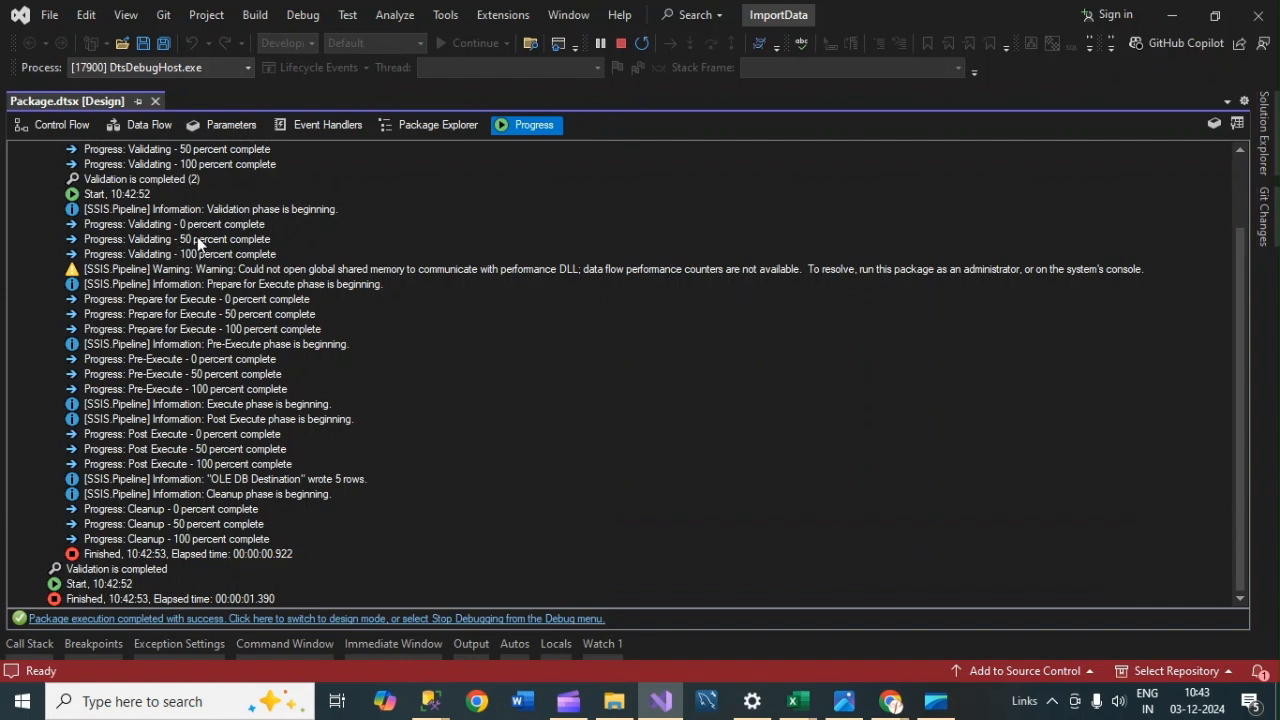
pyautogui.scroll(2, 170, 248)
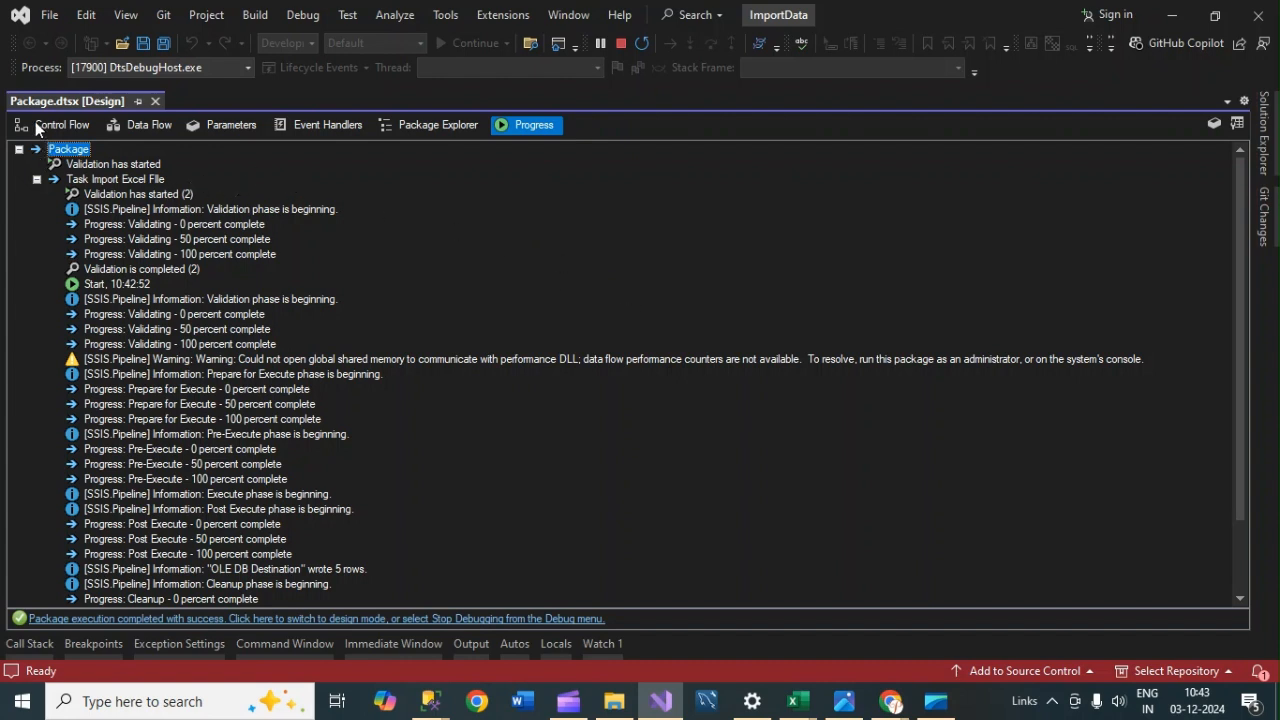
pyautogui.click(421, 125)
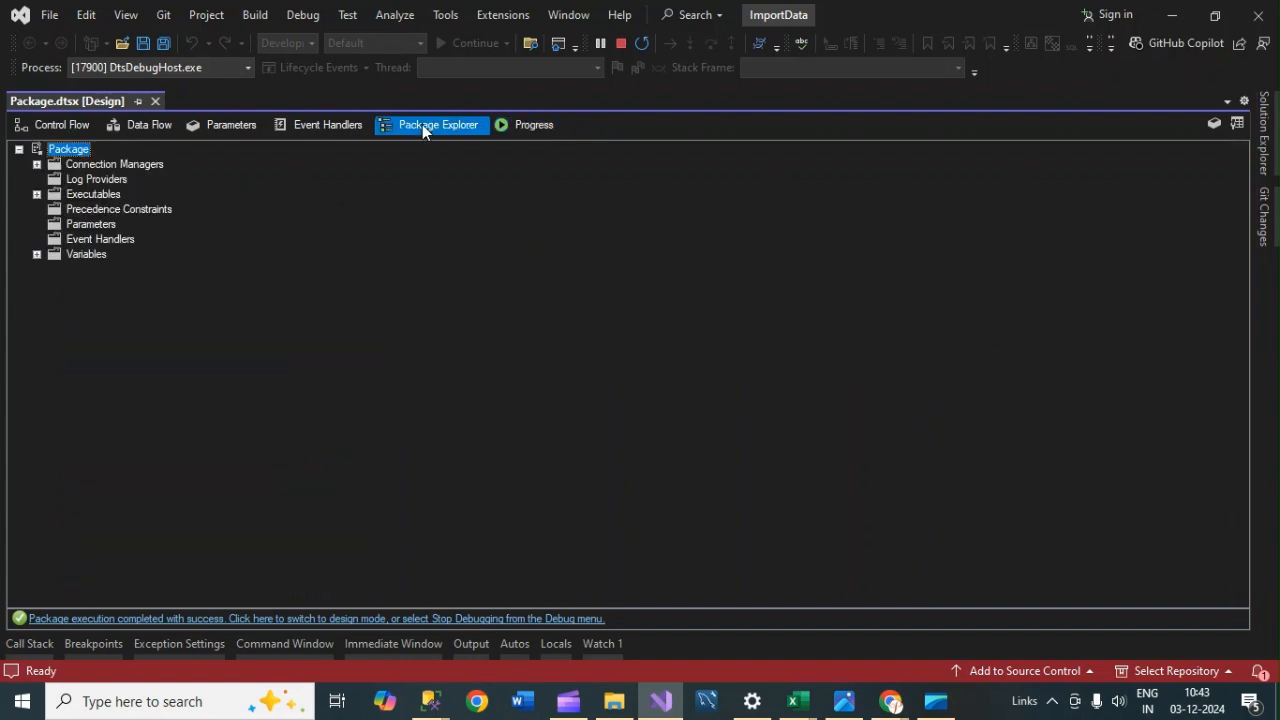
pyautogui.click(35, 123)
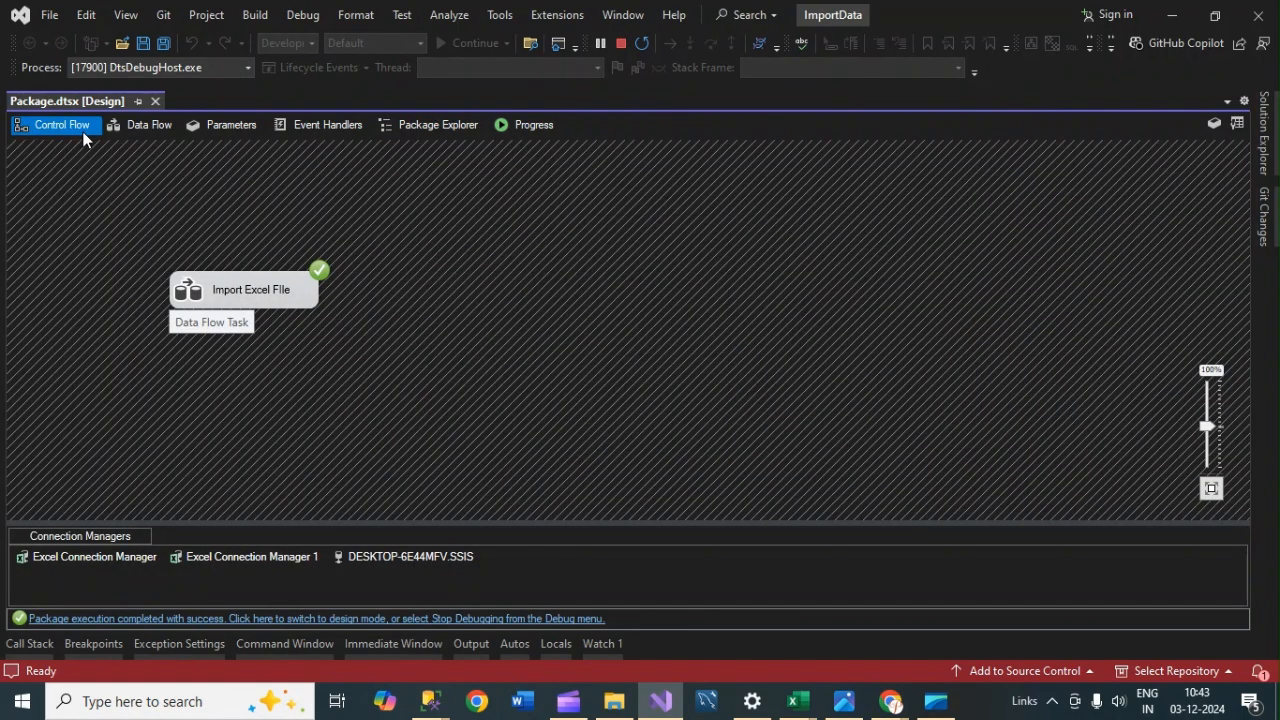
pyautogui.click(149, 125)
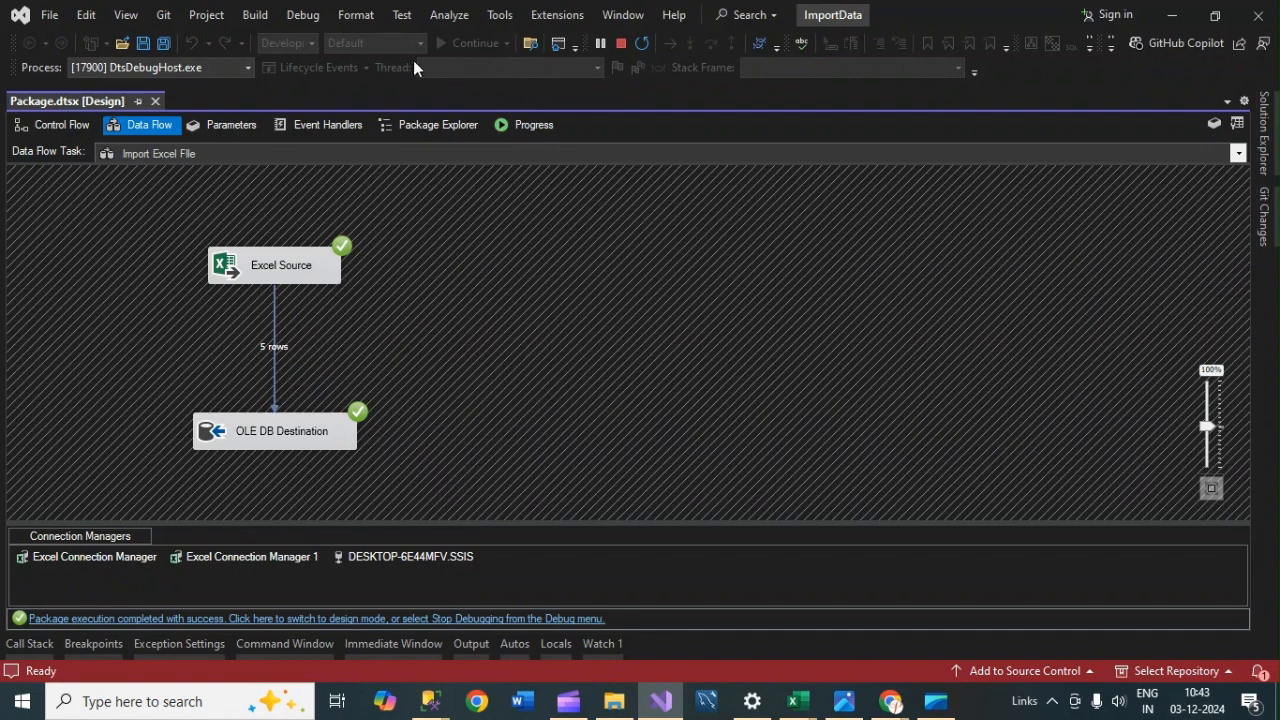
pyautogui.click(621, 45)
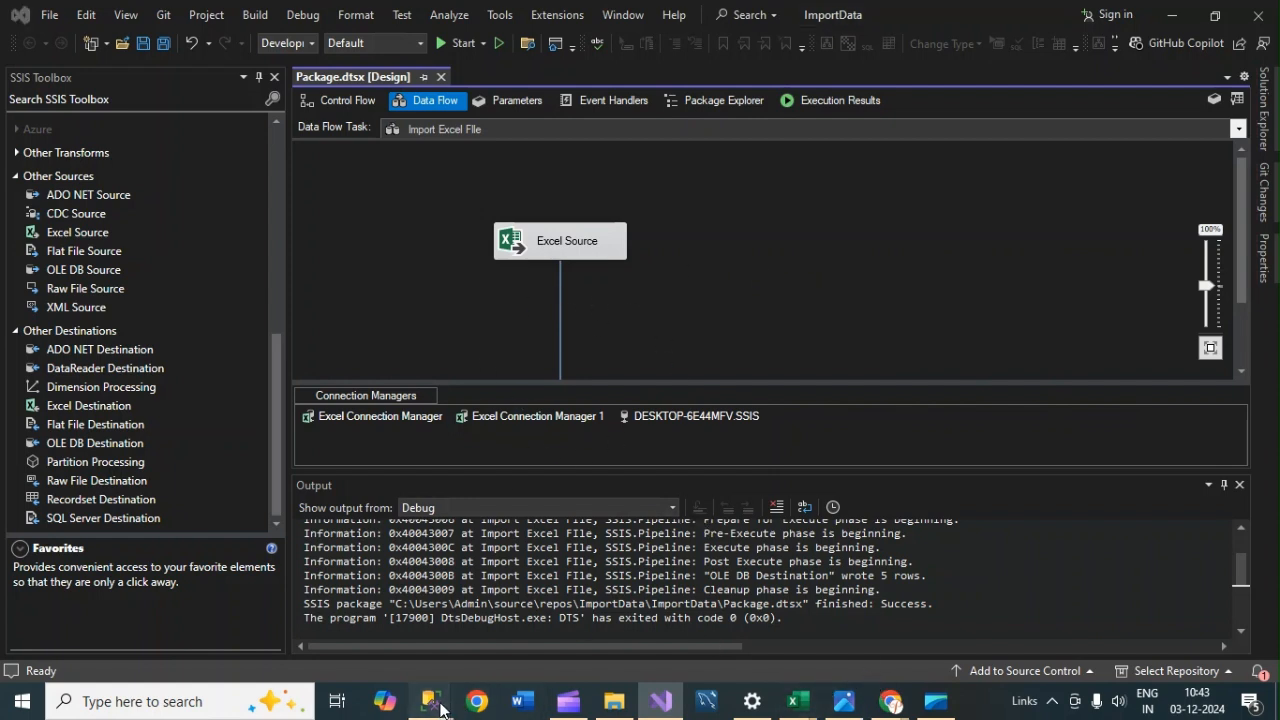
# Step: Switch to SQL Server Management Studio, refresh the server's object tree and expand the SSIS database's tables
pyautogui.moveTo(430, 701)
pyautogui.click(389, 628)
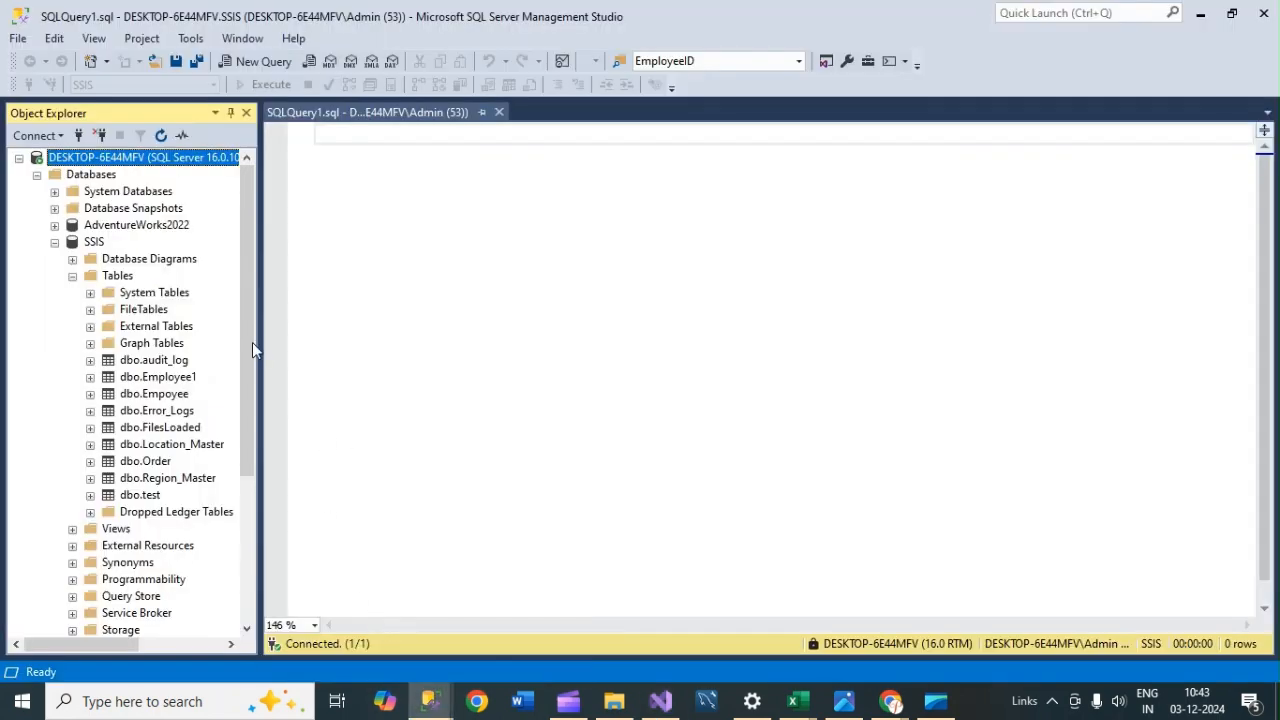
pyautogui.click(161, 136)
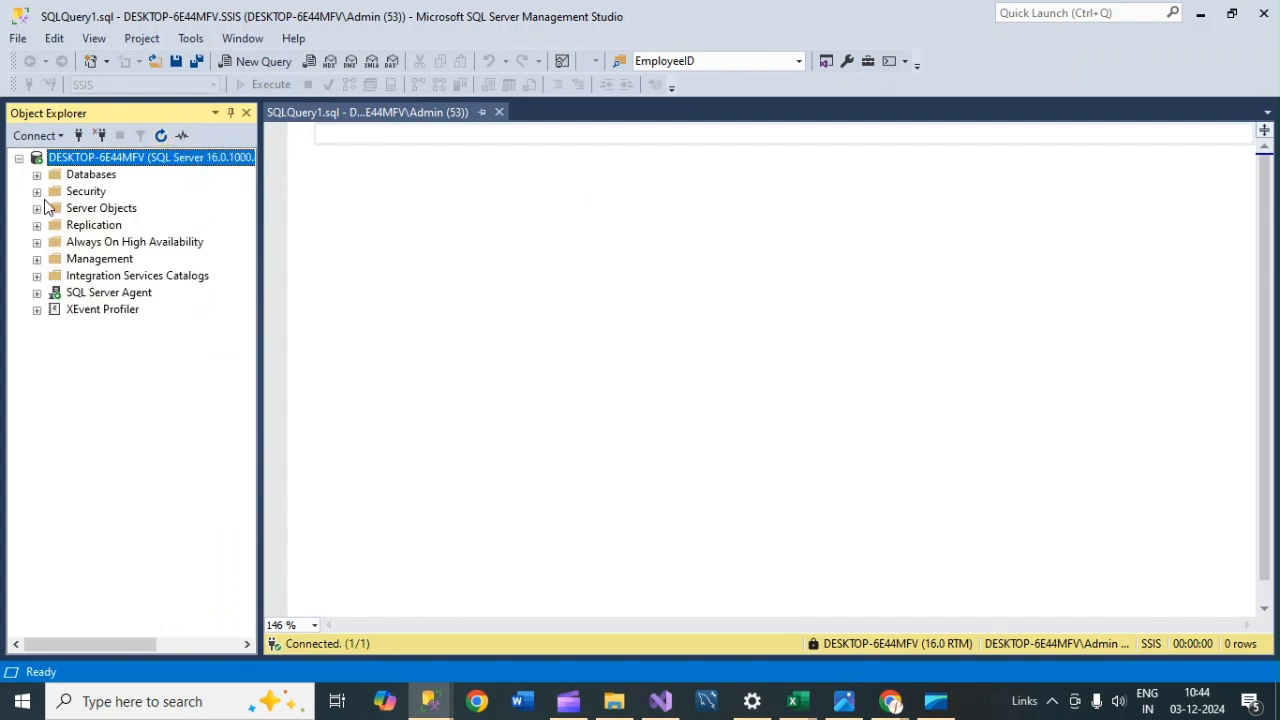
pyautogui.click(37, 175)
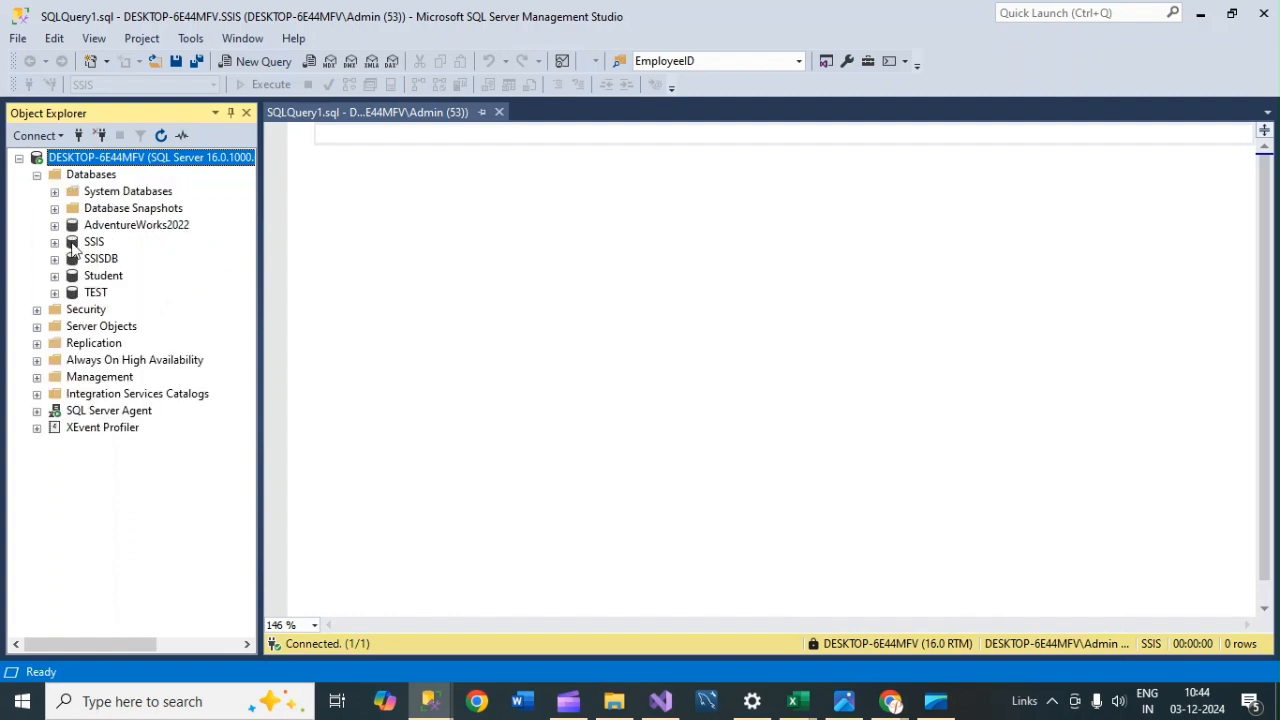
pyautogui.click(54, 242)
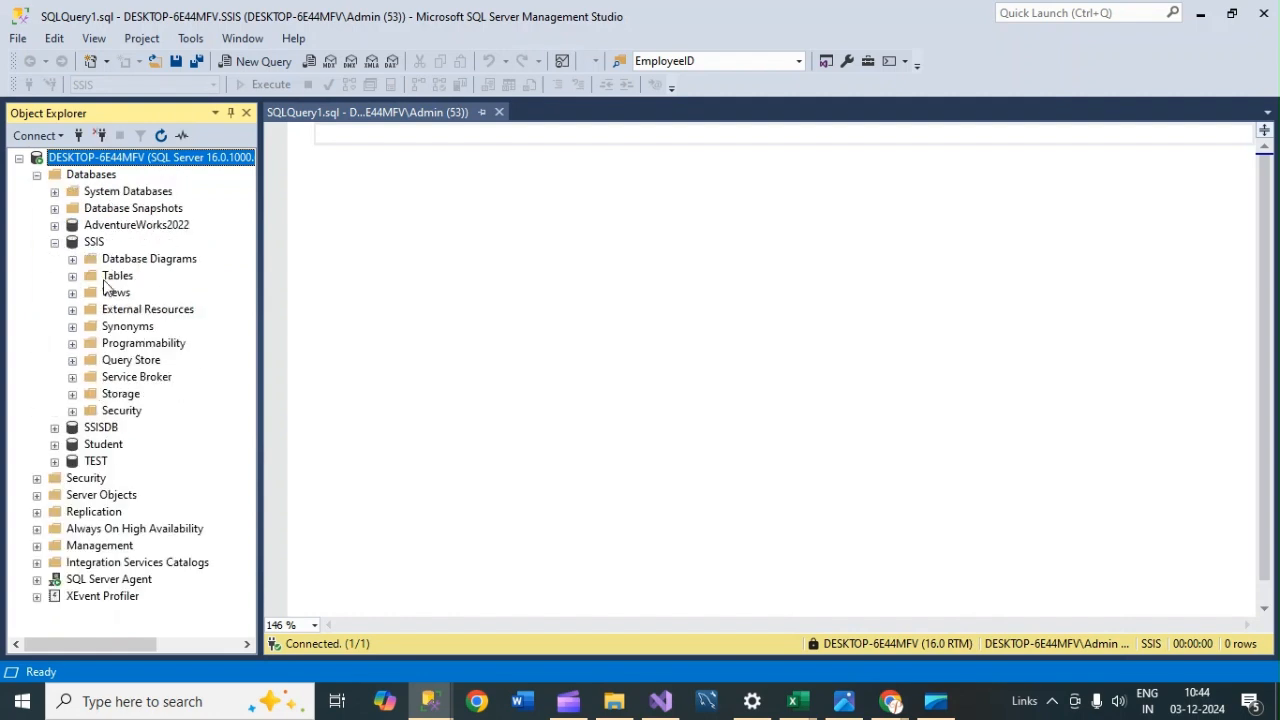
pyautogui.click(72, 276)
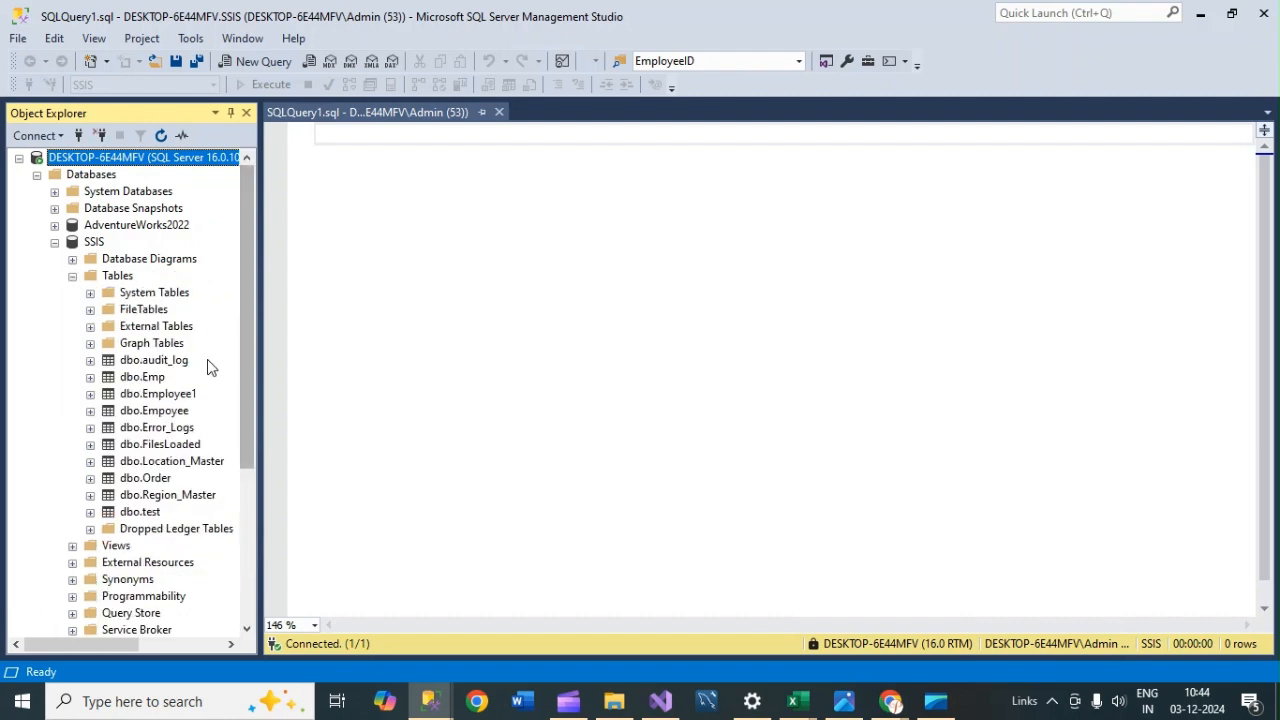
# Step: Write the query "select * from [dbo].[Emp]" using the dbo.Emp table from the SSIS database, and execute it
pyautogui.click(148, 378)
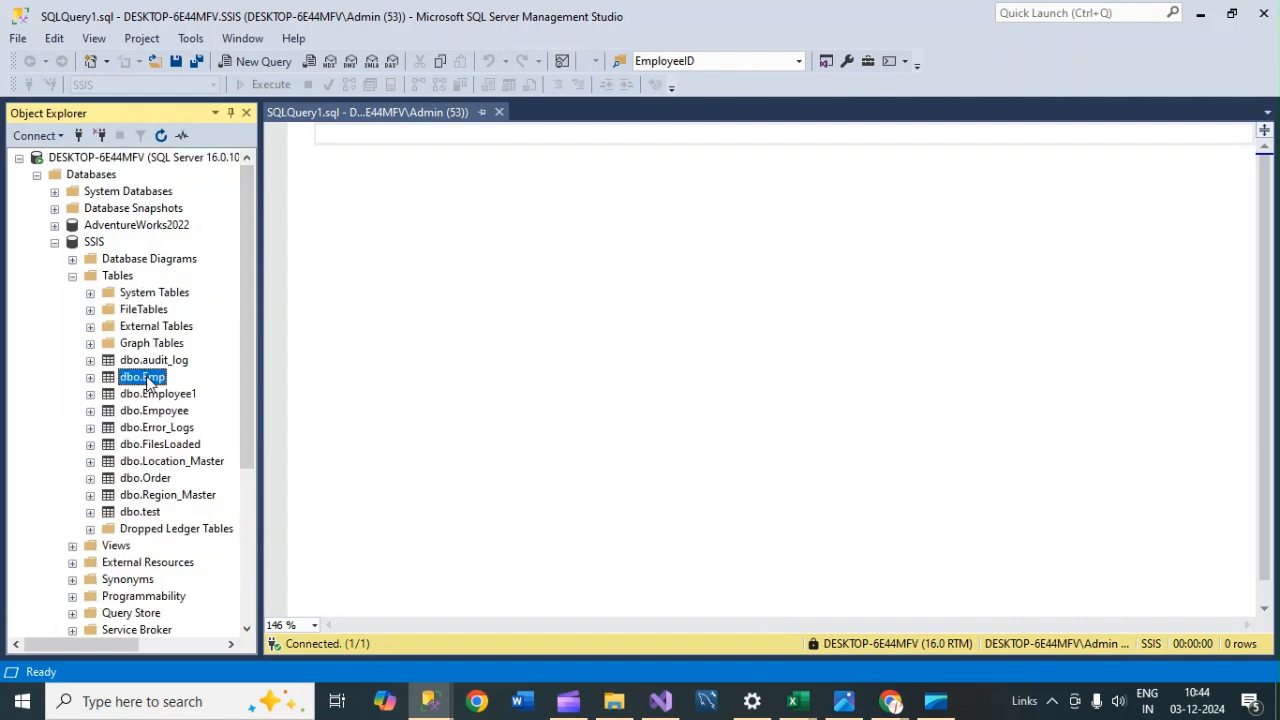
pyautogui.moveTo(148, 378); pyautogui.dragTo(404, 190)
pyautogui.click(318, 134)
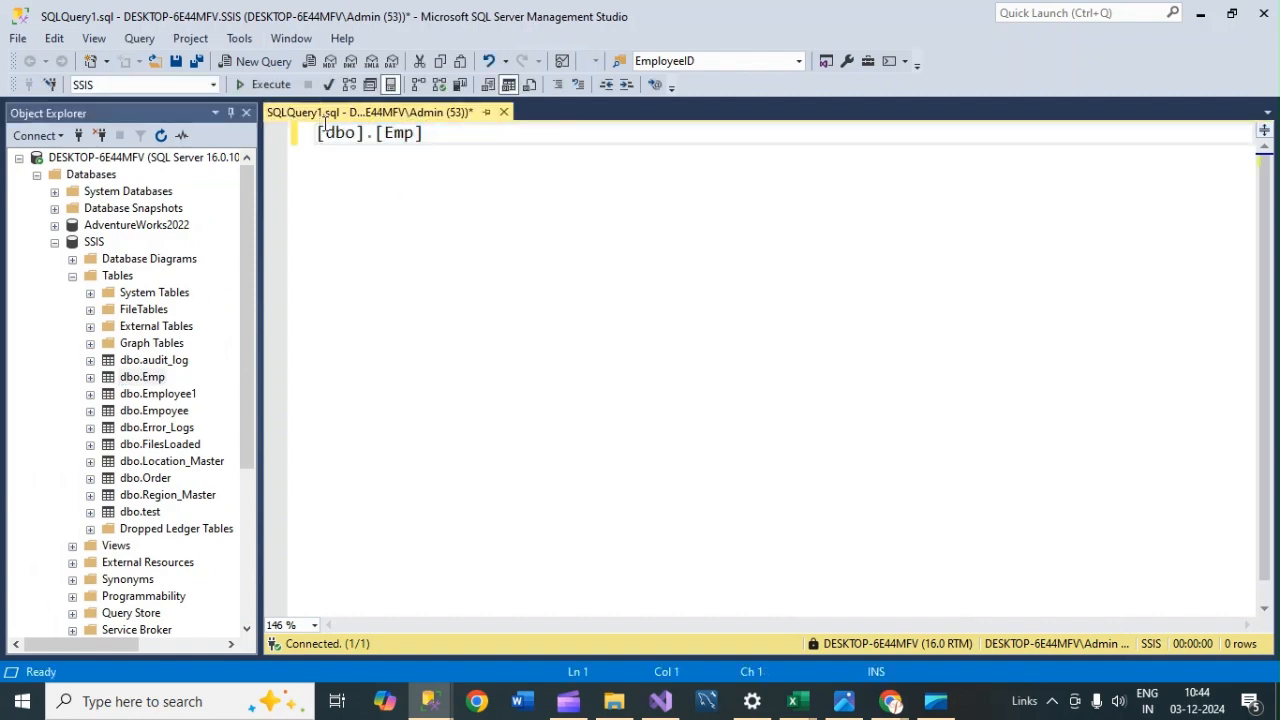
pyautogui.write('select ')
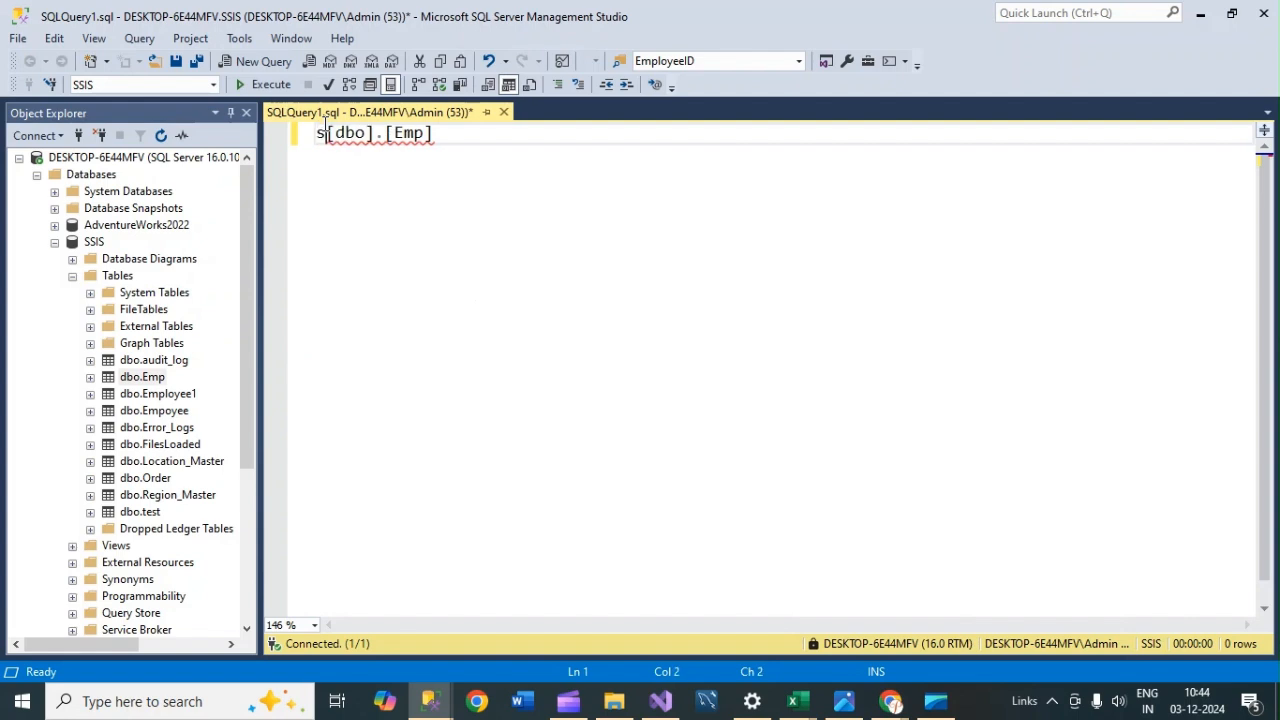
pyautogui.write('* rom')
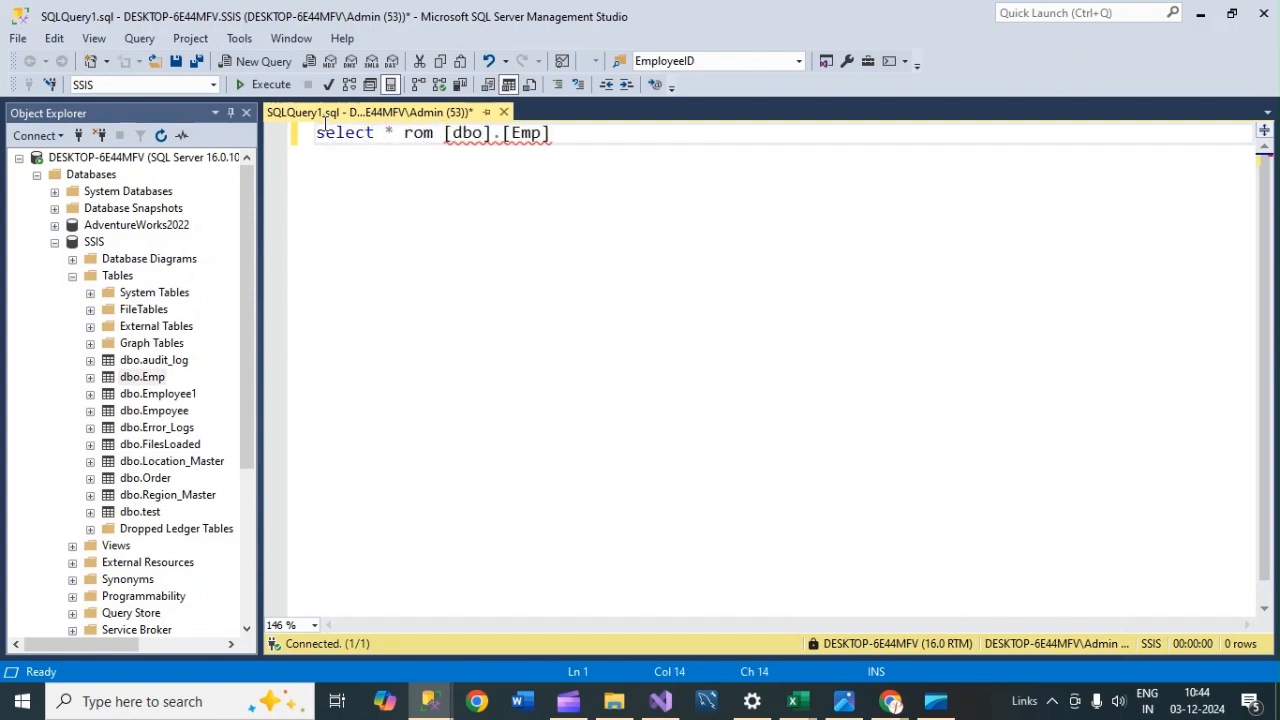
pyautogui.press('BackSpace')
pyautogui.press('BackSpace')
pyautogui.press('BackSpace')
pyautogui.press('BackSpace')
pyautogui.write('from')
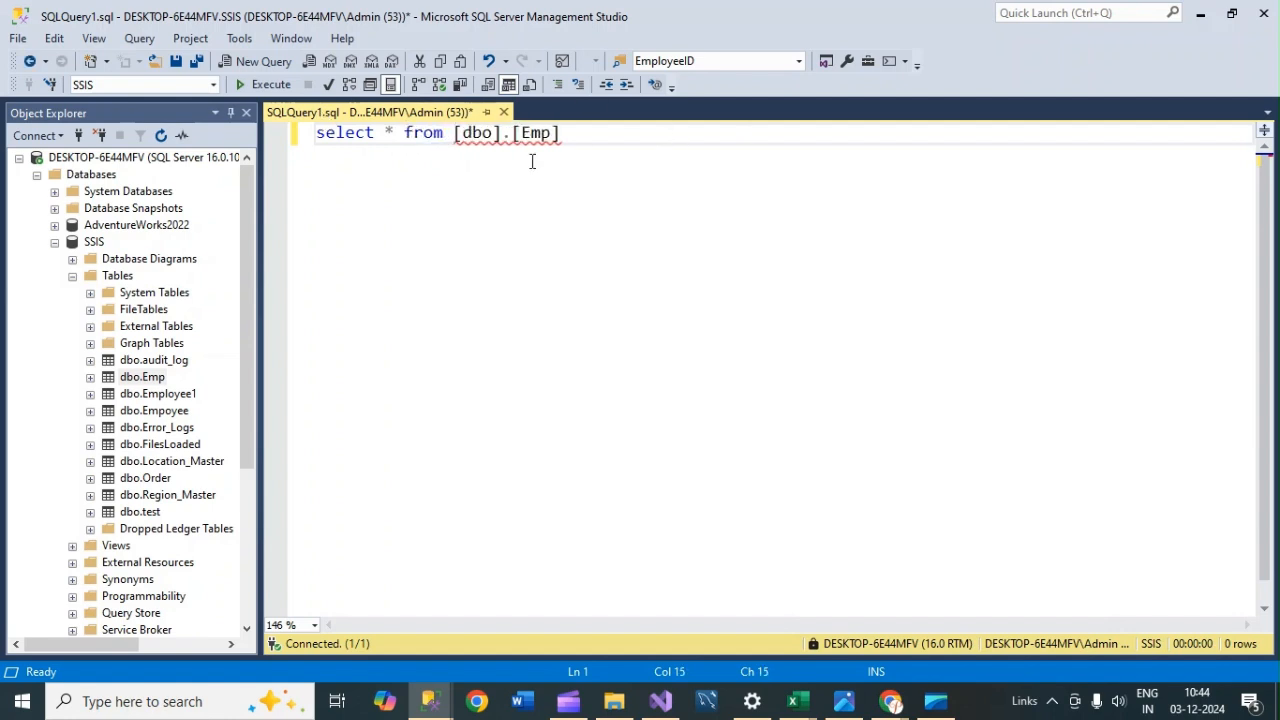
pyautogui.click(265, 86)
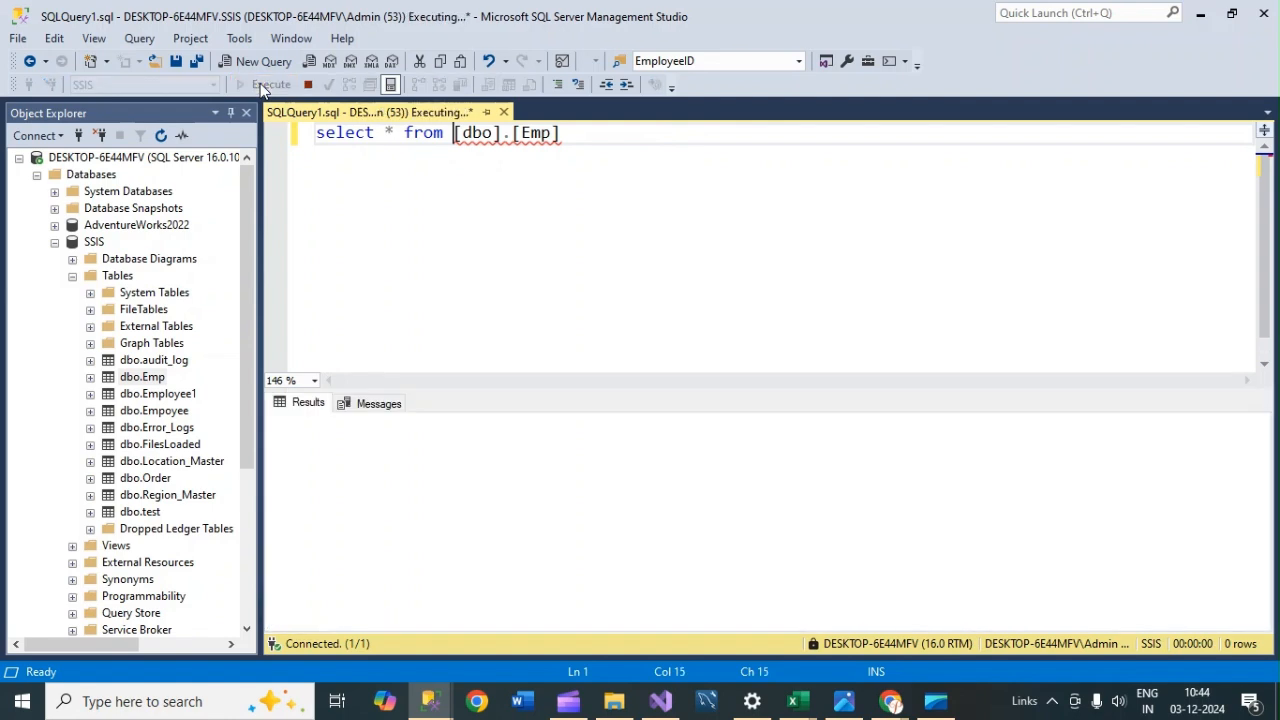
pyautogui.click(313, 444)
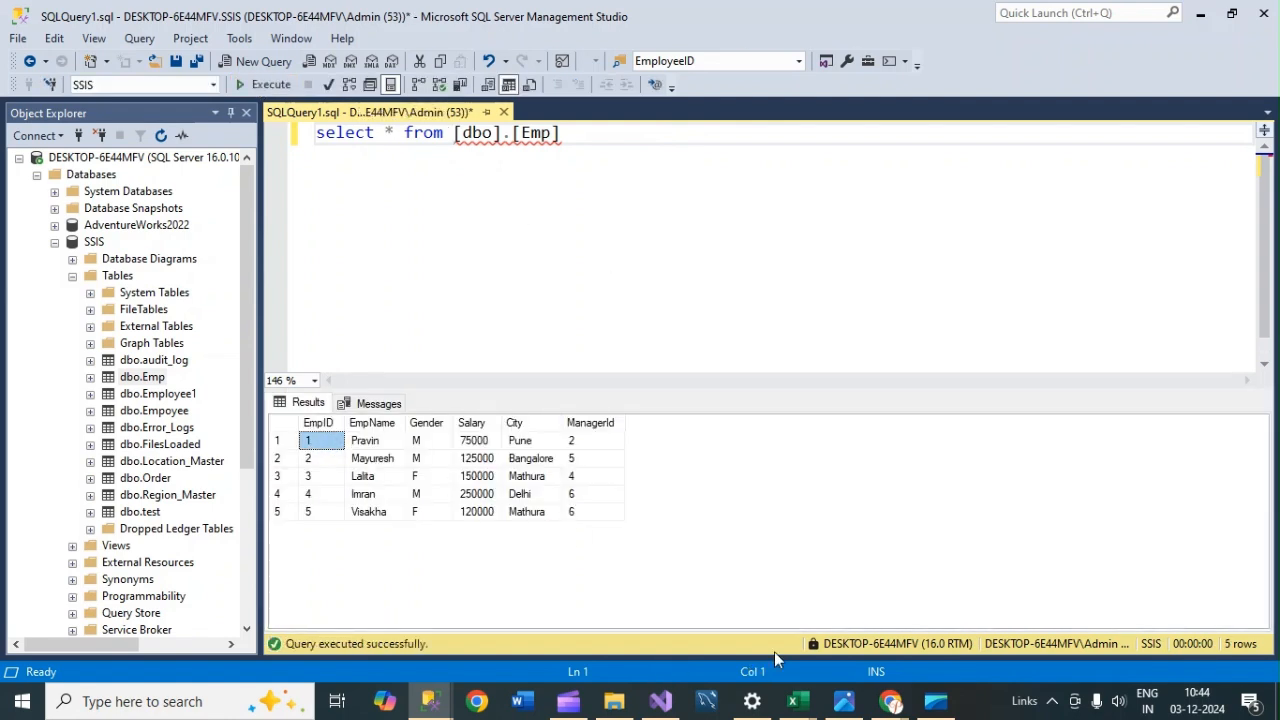
# Step: Switch to File Explorer, open the Employees1 workbook from the Input folder and select the source data in A1:G6
pyautogui.click(793, 701)
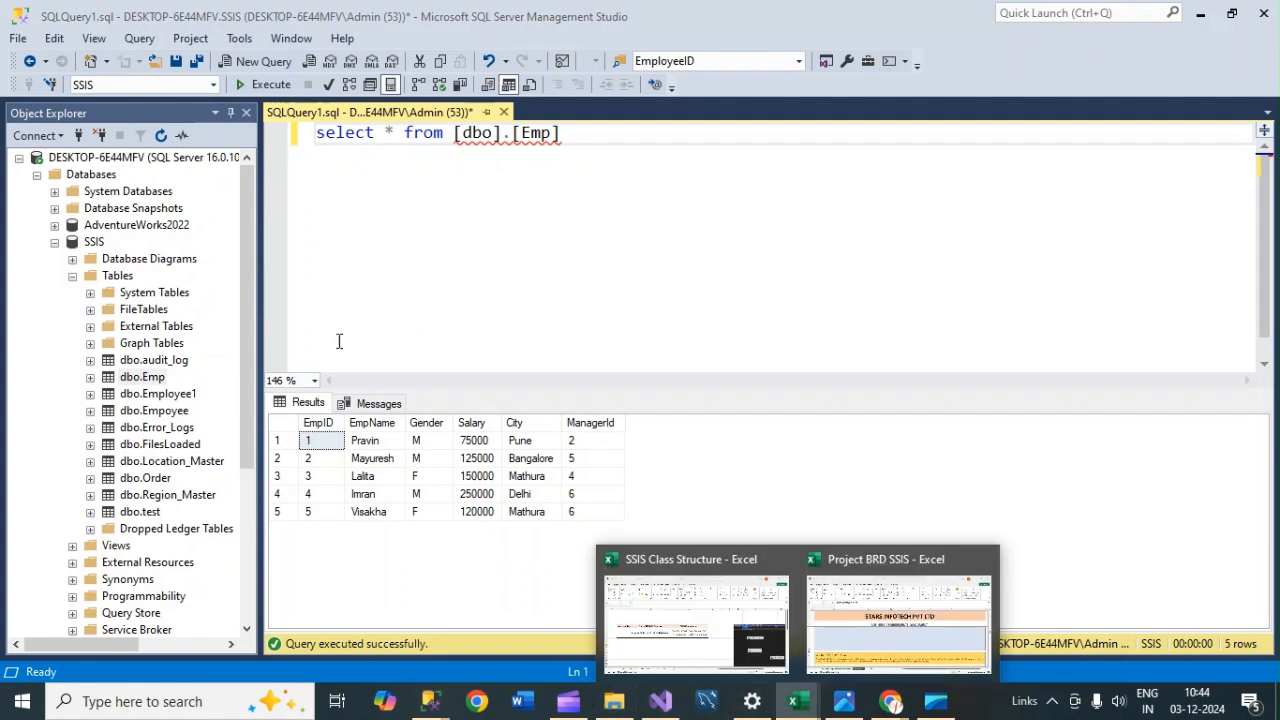
pyautogui.click(343, 440)
pyautogui.click(614, 701)
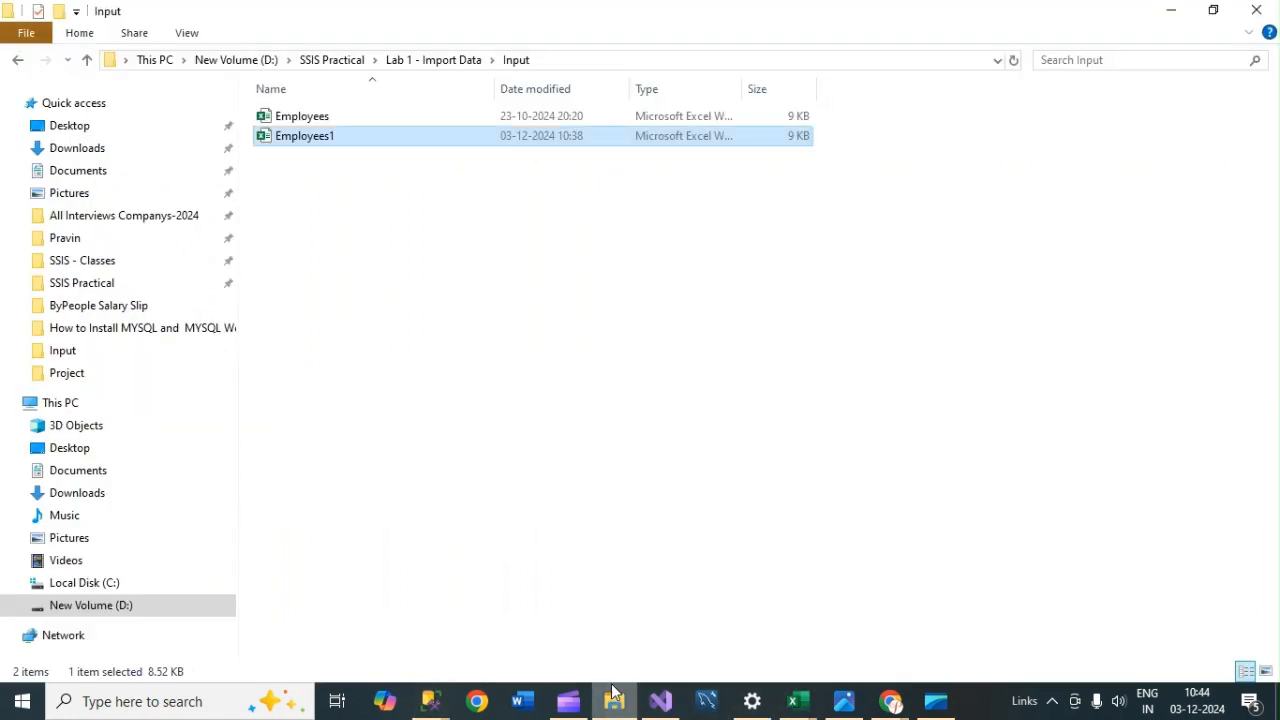
pyautogui.doubleClick(302, 136)
pyautogui.click(902, 311)
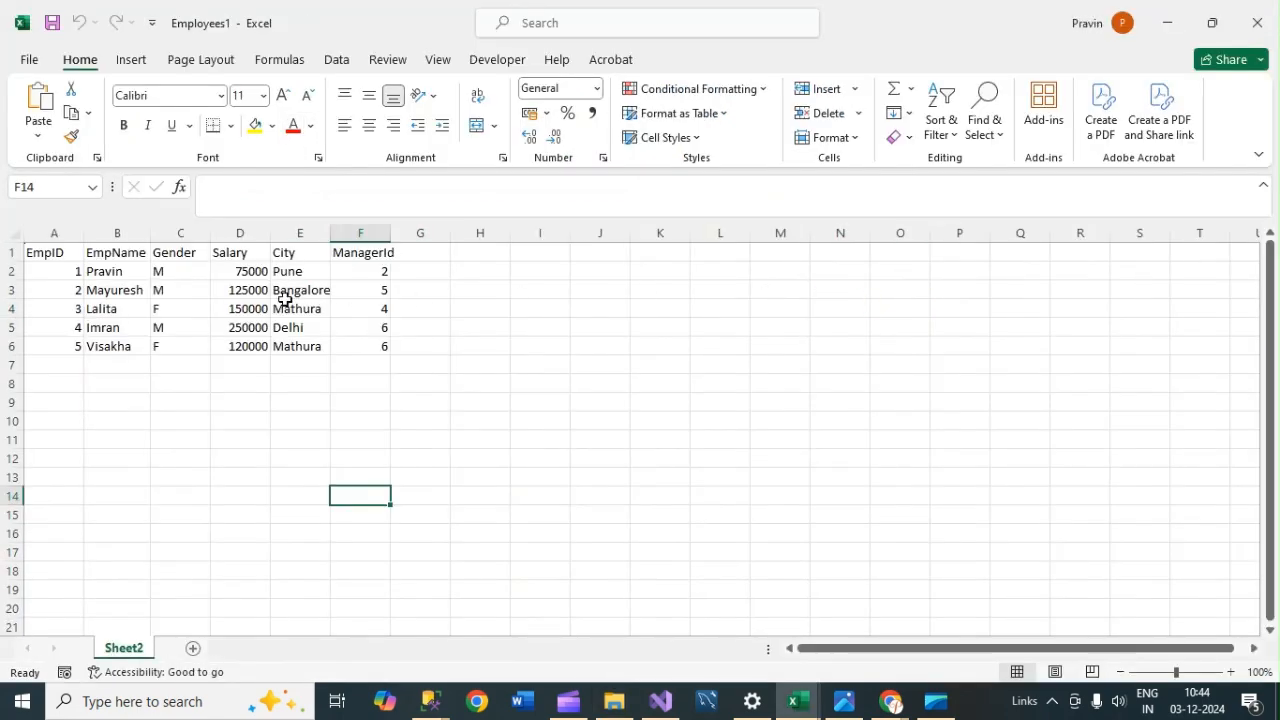
pyautogui.moveTo(51, 255); pyautogui.dragTo(390, 350)
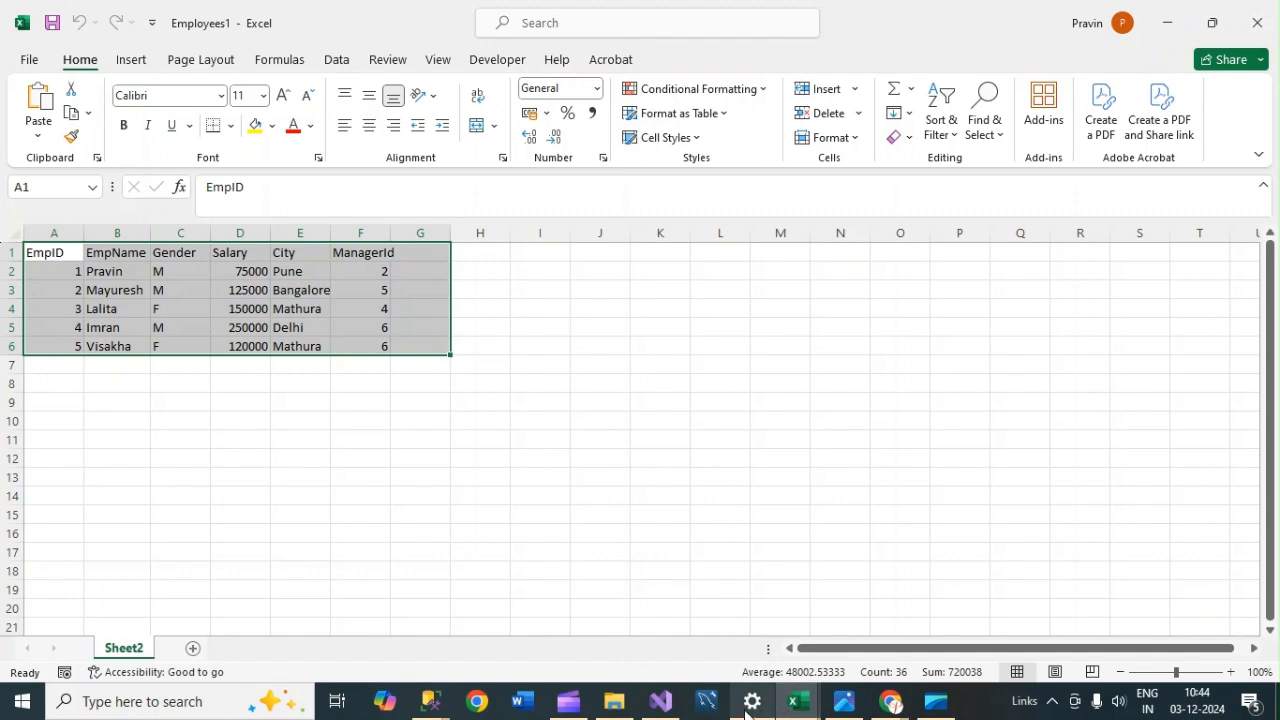
# Step: Switch back to SQL Server Management Studio and compare the Emp query results with the Employees1 source data
pyautogui.click(430, 701)
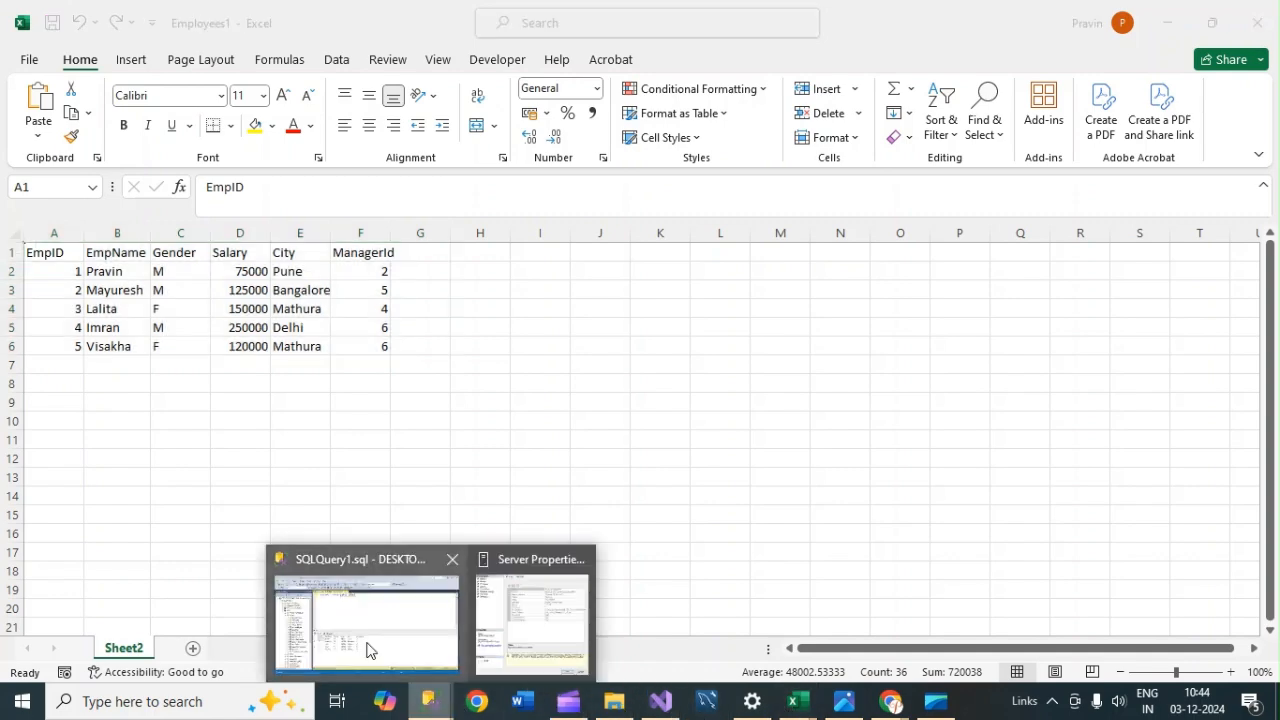
pyautogui.click(368, 640)
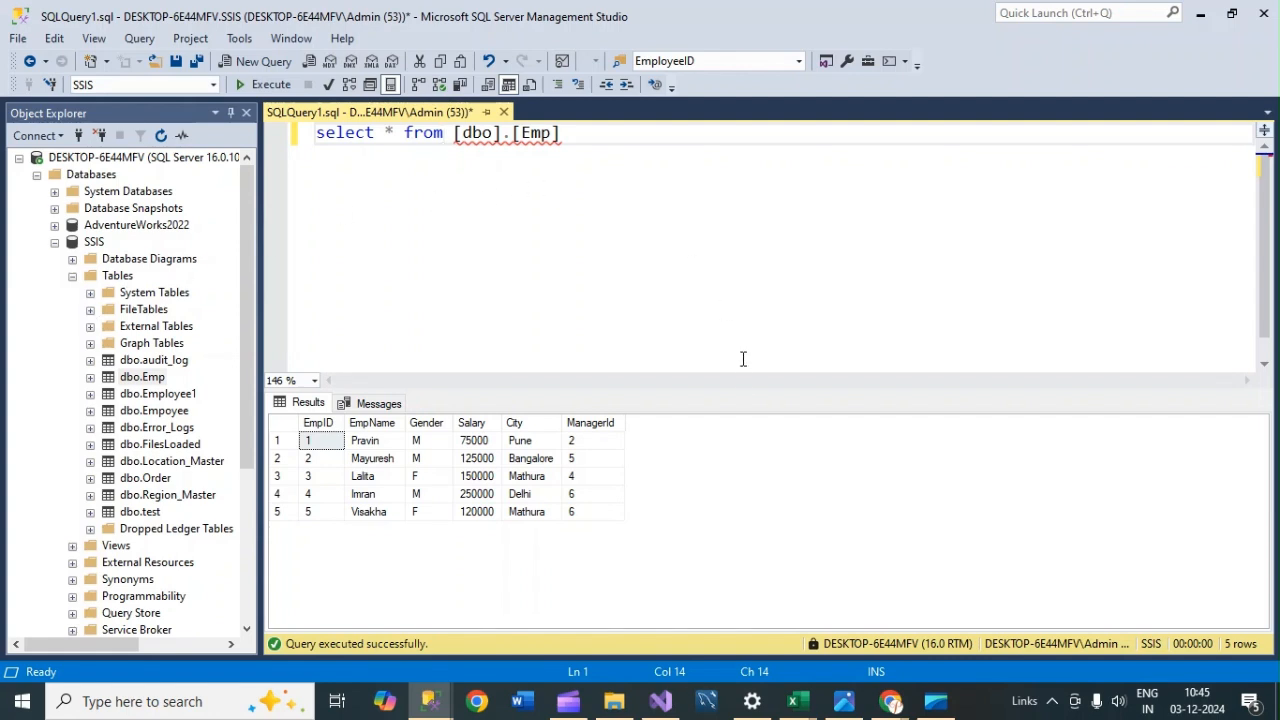
pyautogui.click(660, 706)
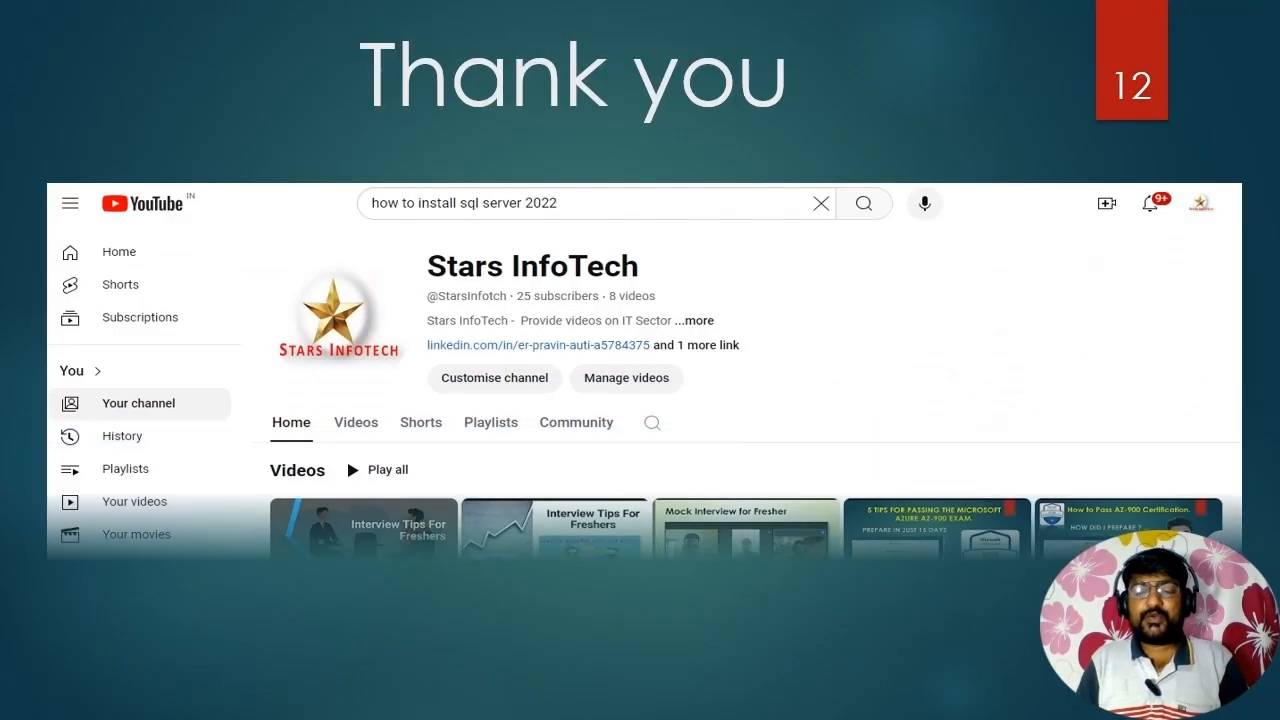